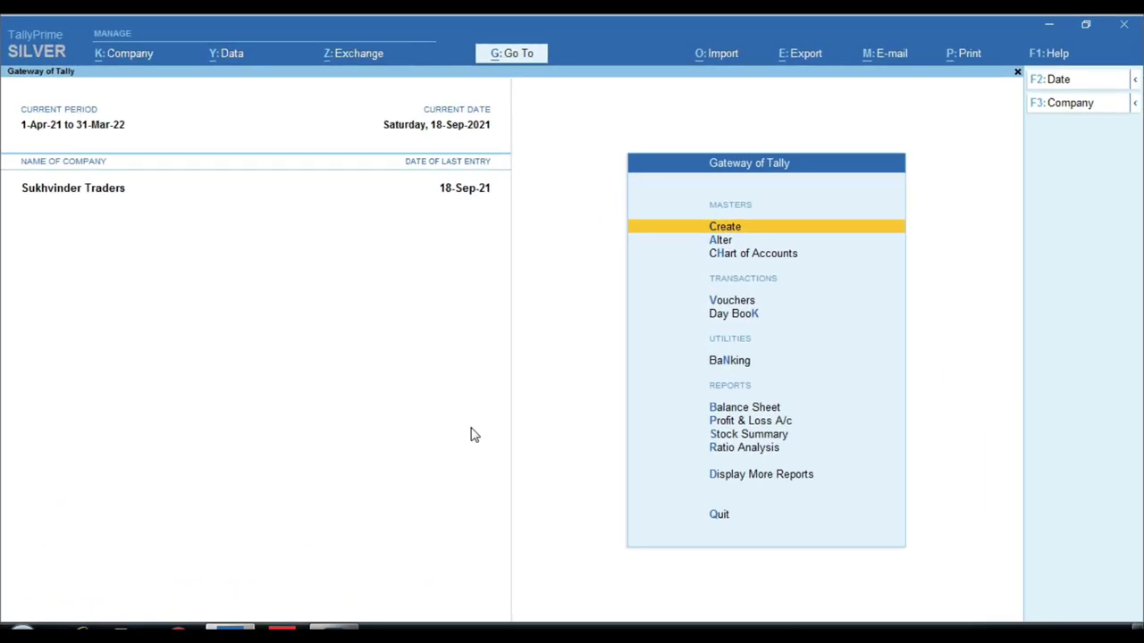
Open a blank ledger creation form, examine its GST fields under Statutory Details, and quit without saving.
{"action": "key", "text": "Return"}
{"action": "key", "text": "Down"}
{"action": "key", "text": "Return"}
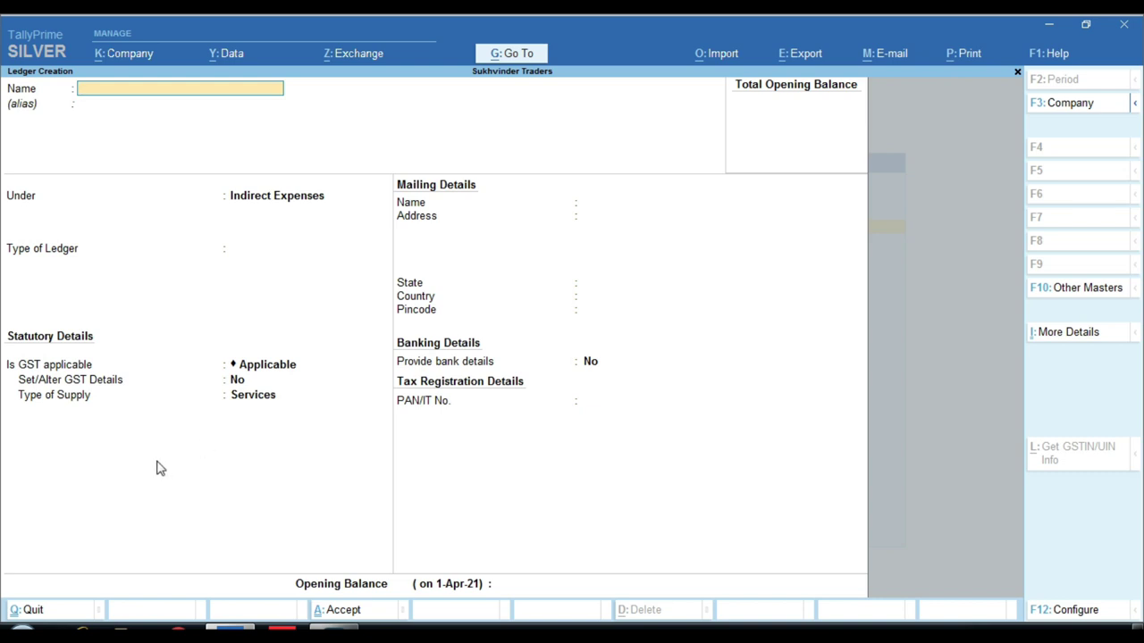
{"action": "key", "text": "ctrl"}
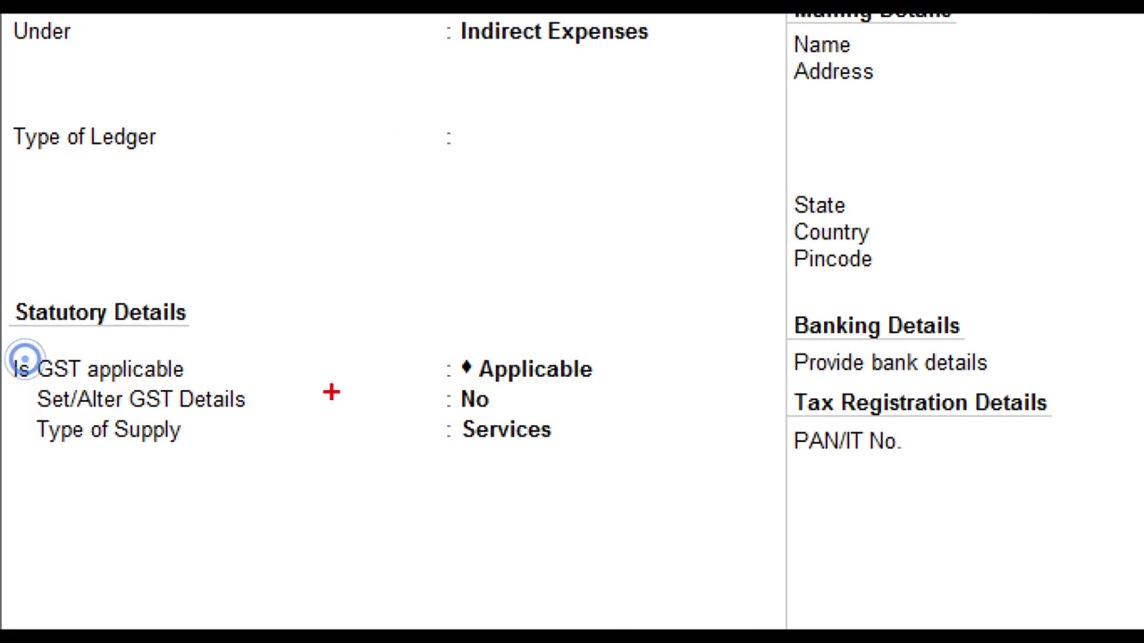
{"action": "mouse_move", "coordinate": [395, 326]}
{"action": "left_mouse_down"}
{"action": "mouse_move", "coordinate": [466, 399]}
{"action": "mouse_move", "coordinate": [731, 510]}
{"action": "mouse_move", "coordinate": [747, 489]}
{"action": "left_mouse_up"}
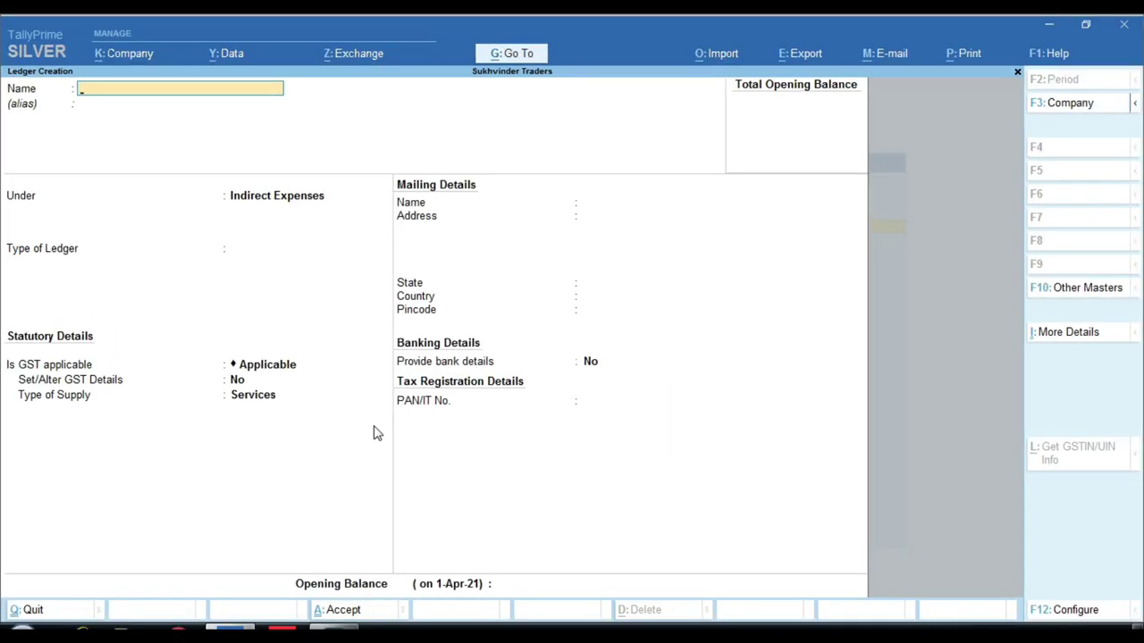
{"action": "key", "text": "Escape"}
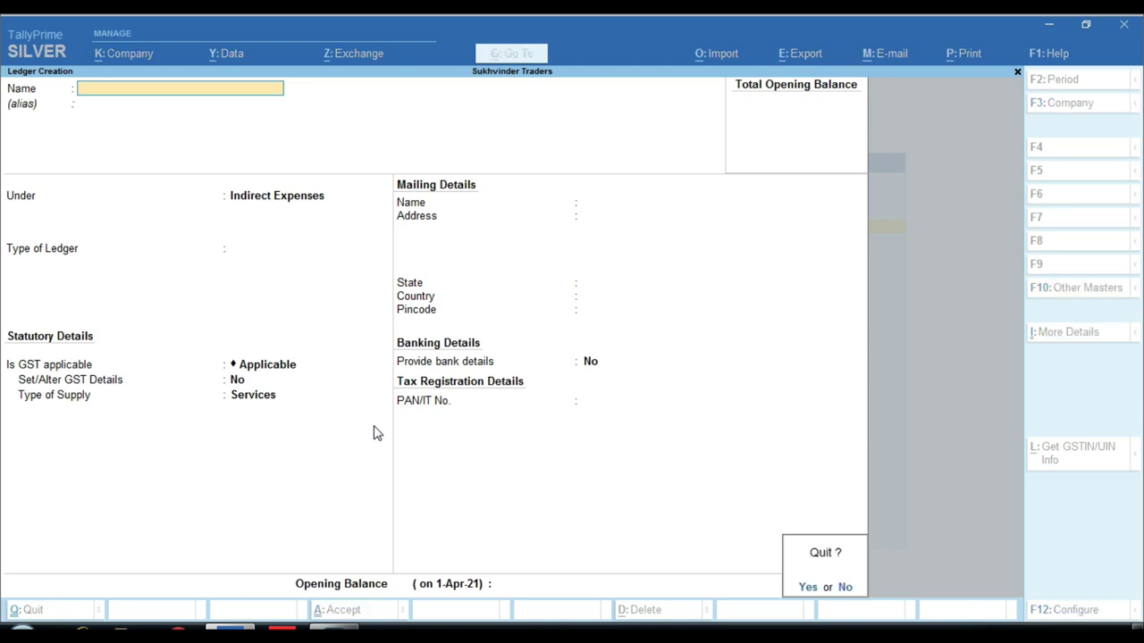
{"action": "key", "text": "y"}
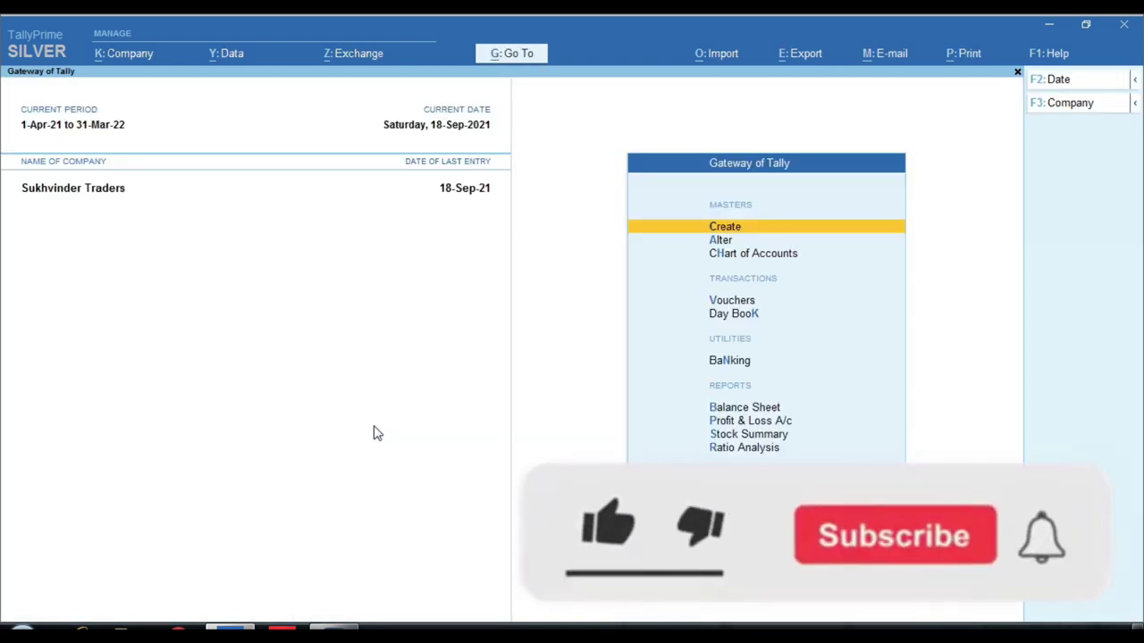
Start a new ledger with a party's name under Sundry Debtors and check the form for GST statutory fields.
{"action": "left_click", "coordinate": [752, 229]}
{"action": "key", "text": "Down"}
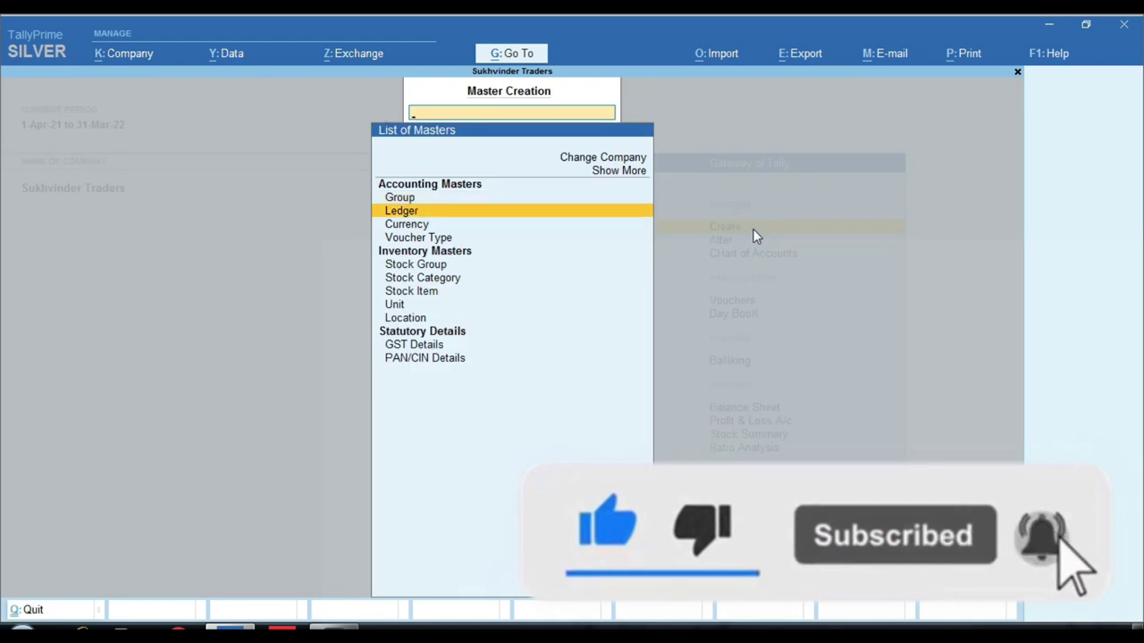
{"action": "key", "text": "Return"}
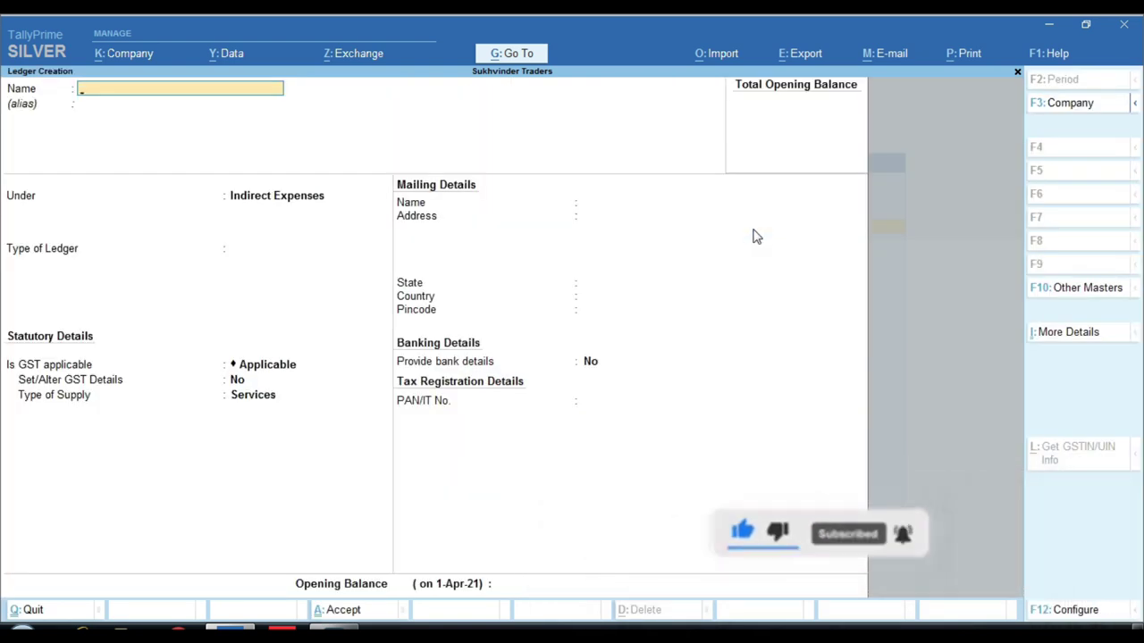
{"action": "type", "text": "Madan"}
{"action": "key", "text": "Return"}
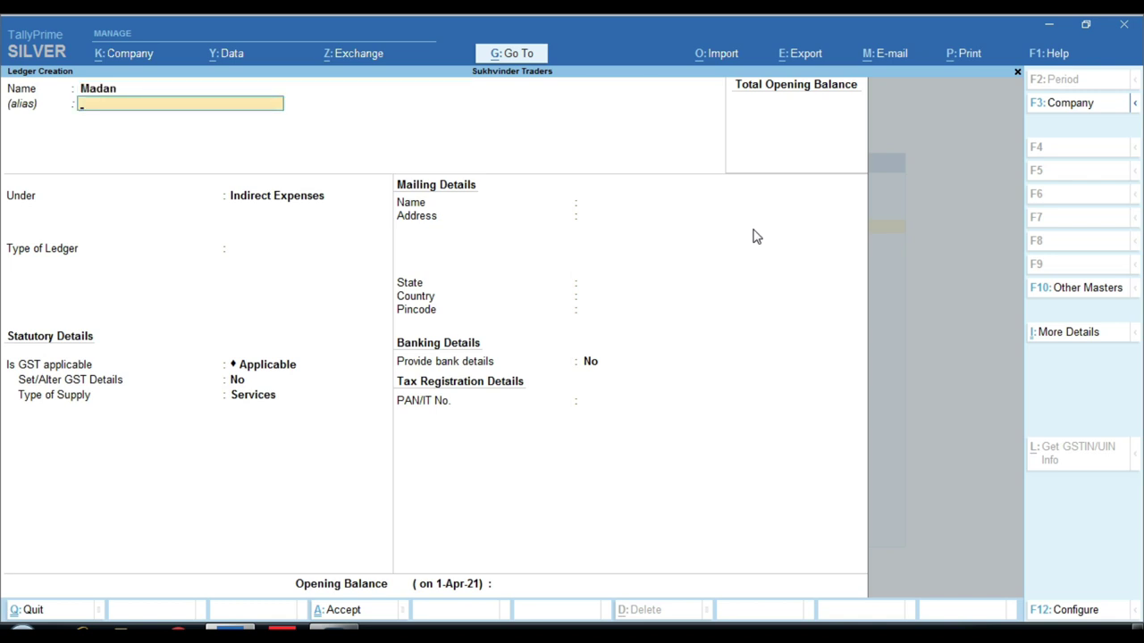
{"action": "key", "text": "Return"}
{"action": "type", "text": "Sund"}
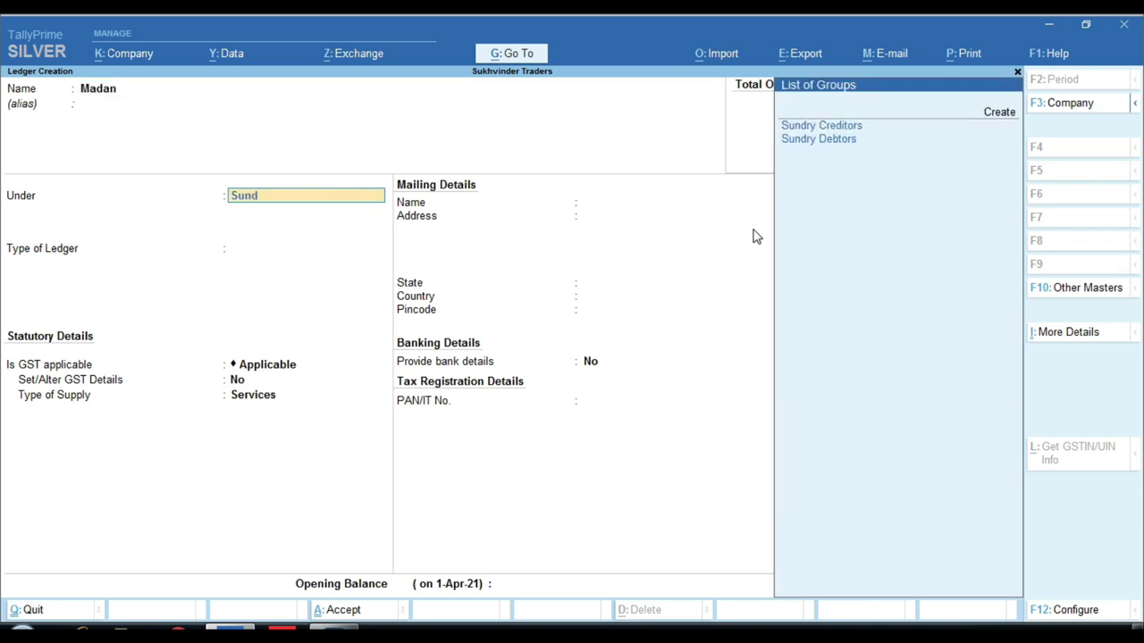
{"action": "key", "text": "Down"}
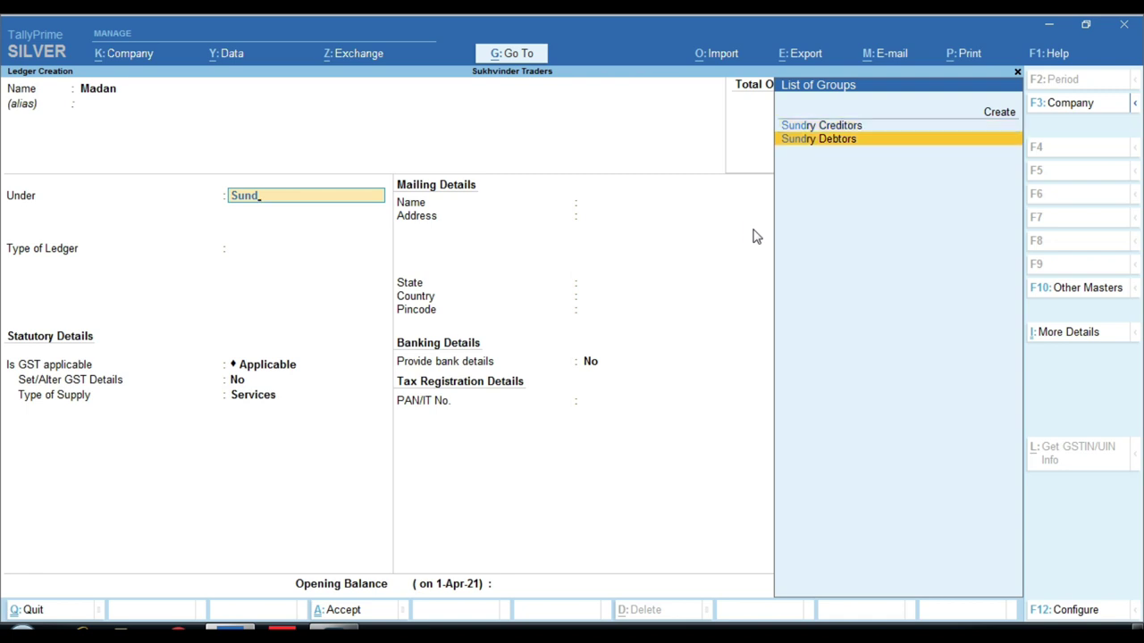
{"action": "key", "text": "Return"}
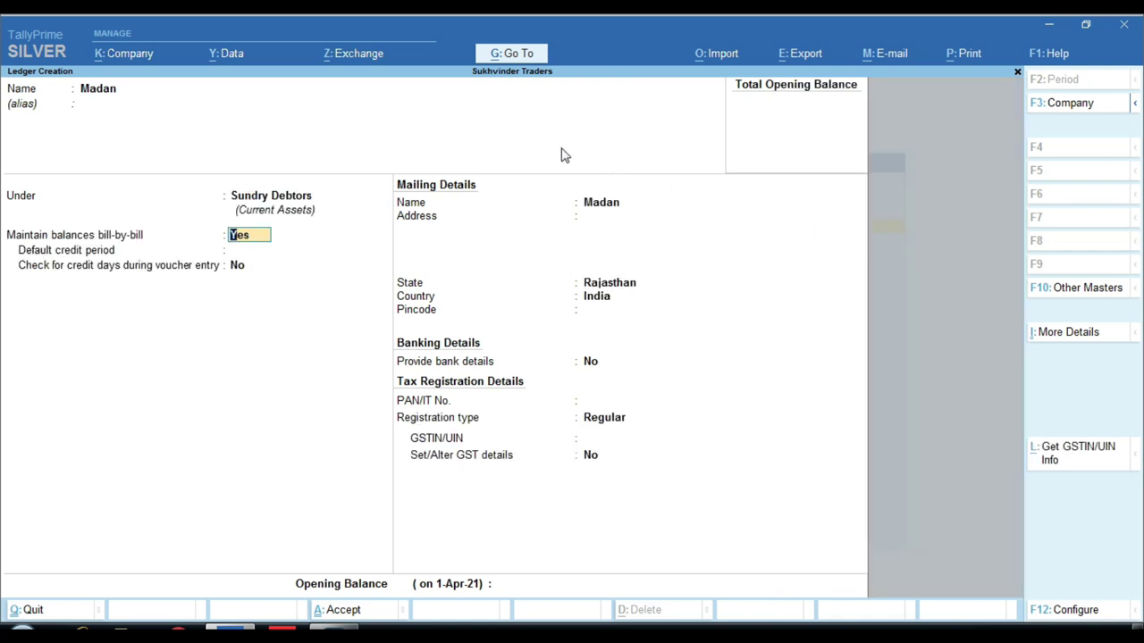
{"action": "key", "text": "ctrl+1"}
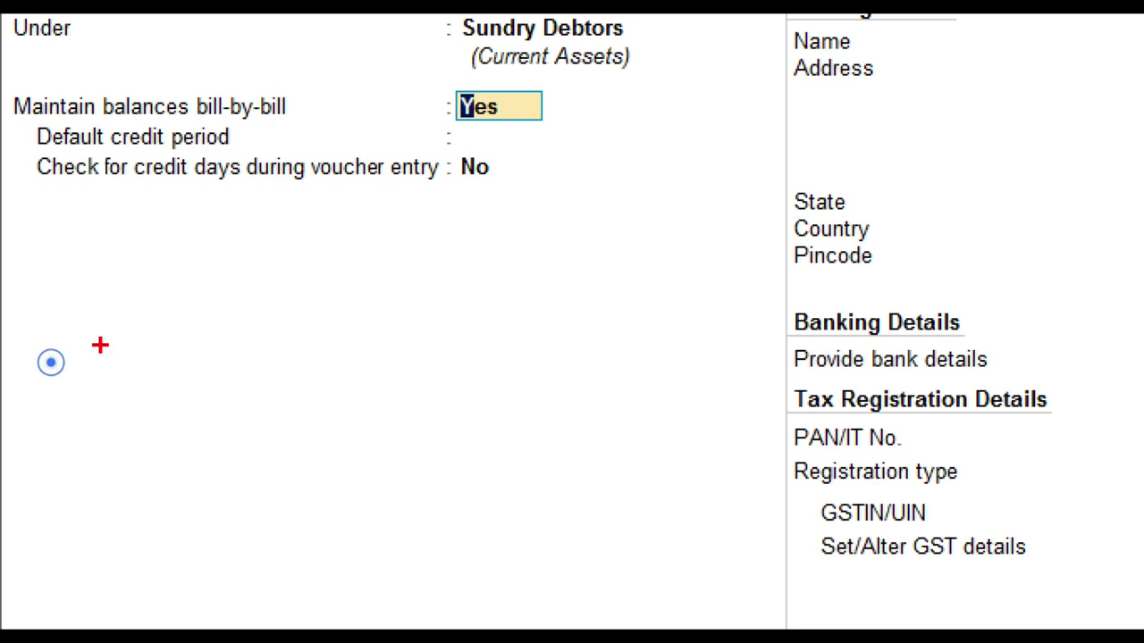
{"action": "mouse_move", "coordinate": [0, 233]}
{"action": "left_mouse_down"}
{"action": "mouse_move", "coordinate": [27, 403]}
{"action": "mouse_move", "coordinate": [899, 536]}
{"action": "mouse_move", "coordinate": [779, 524]}
{"action": "left_mouse_up"}
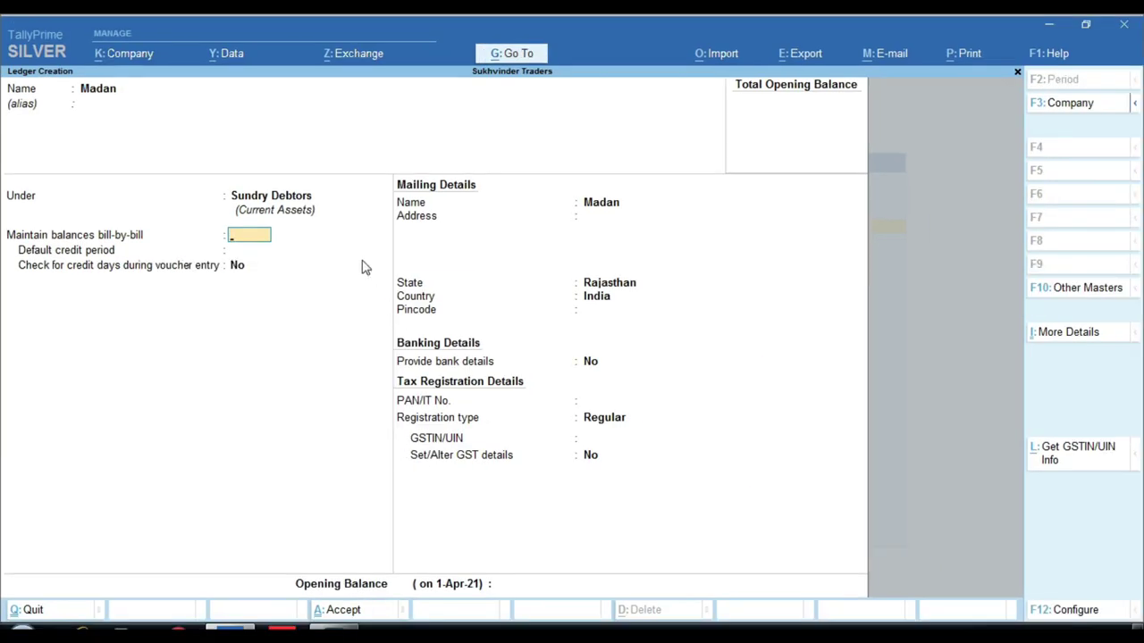
Change the party ledger's group to Sundry Creditors to compare the available fields.
{"action": "left_click", "coordinate": [590, 38]}
{"action": "key", "text": "Up"}
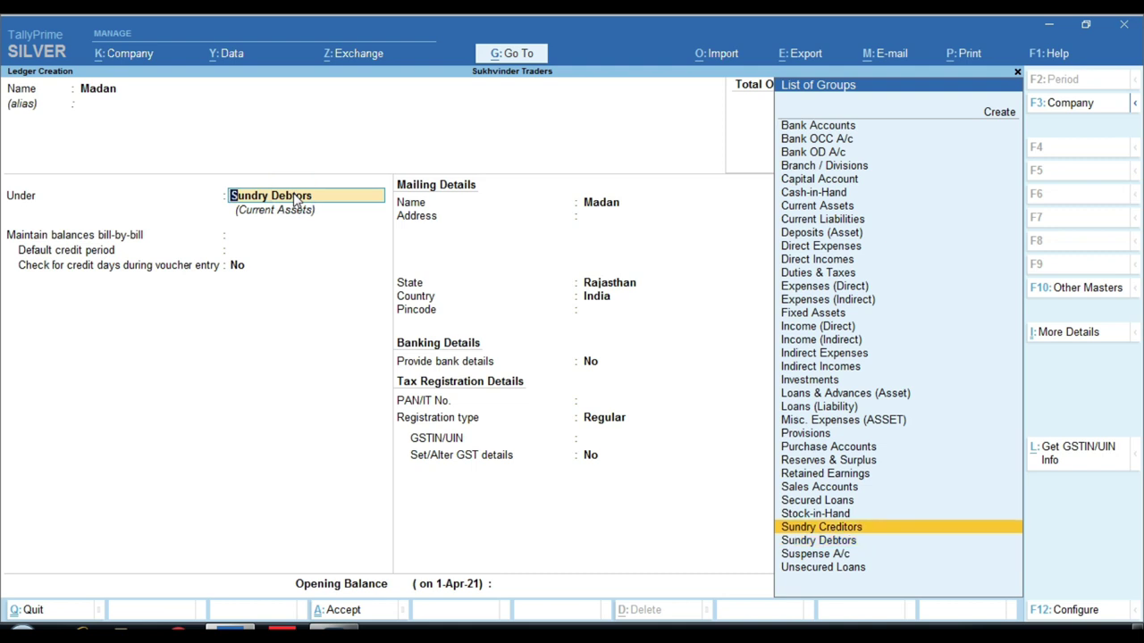
{"action": "key", "text": "Return"}
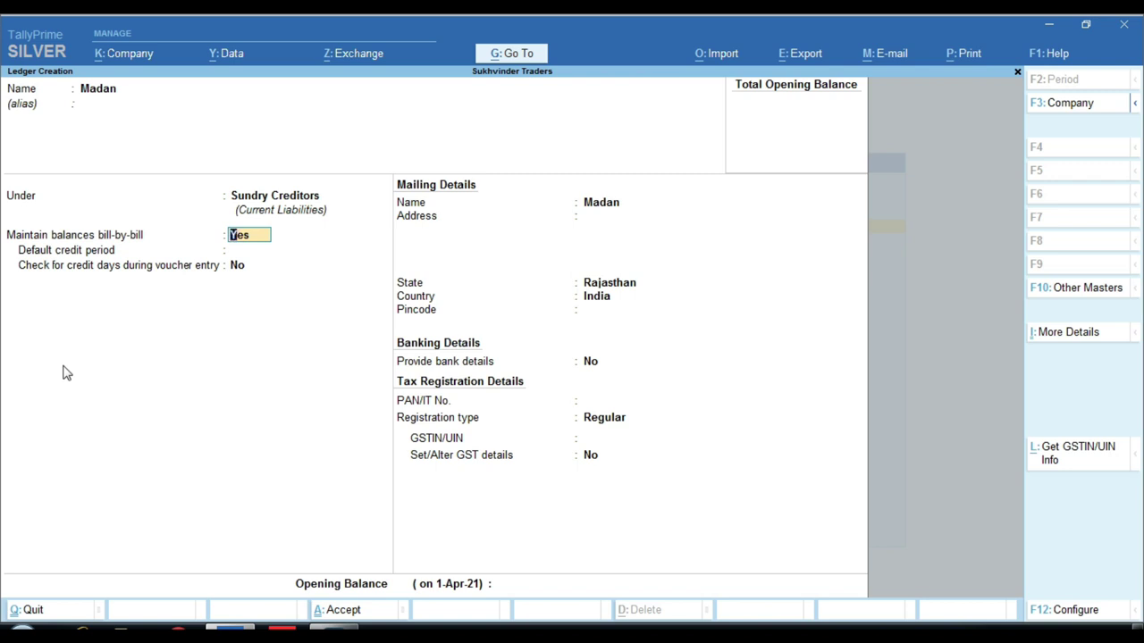
Rename the ledger Purchase, place it under Purchase Accounts, and check its GST statutory details.
{"action": "key", "text": "Up"}
{"action": "key", "text": "Up"}
{"action": "type", "text": "Purchase"}
{"action": "key", "text": "Return"}
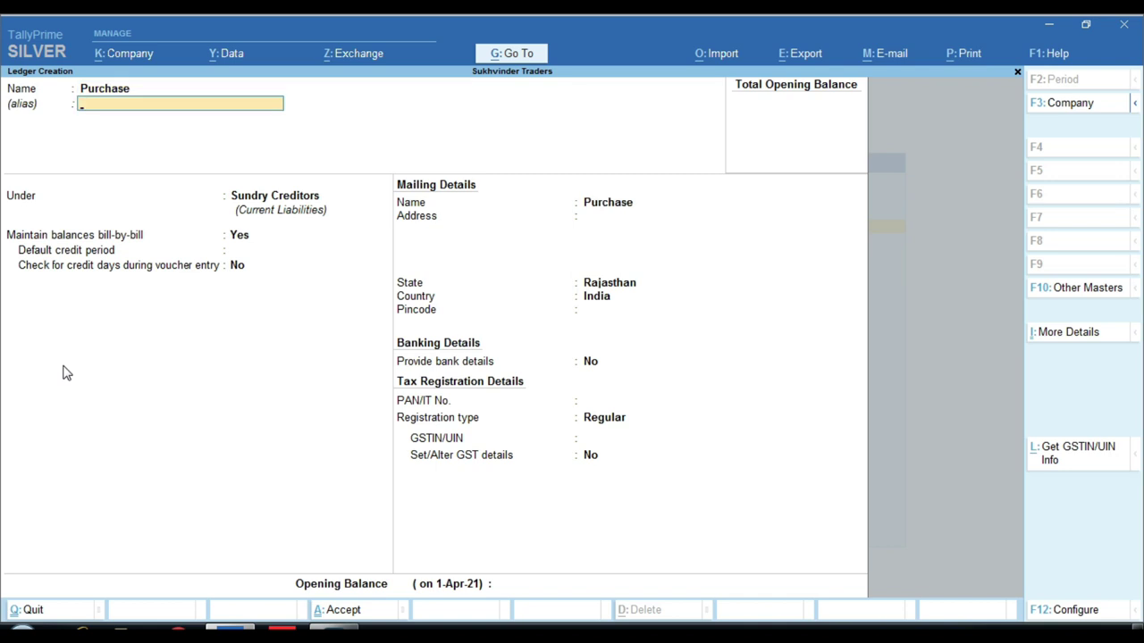
{"action": "key", "text": "Return"}
{"action": "type", "text": "Pur"}
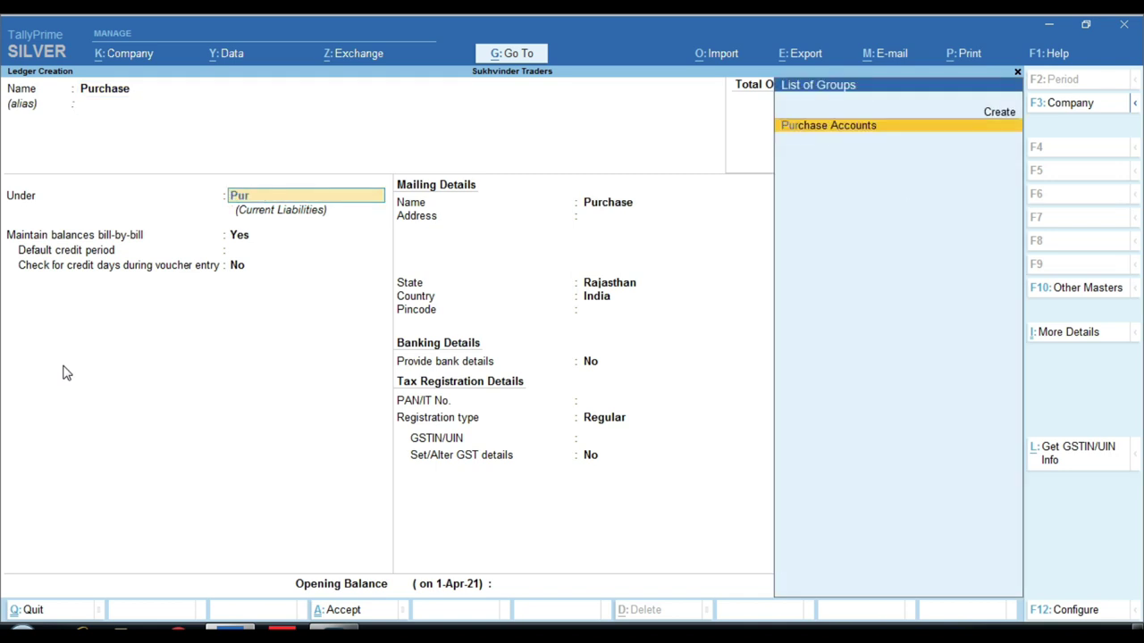
{"action": "key", "text": "Return"}
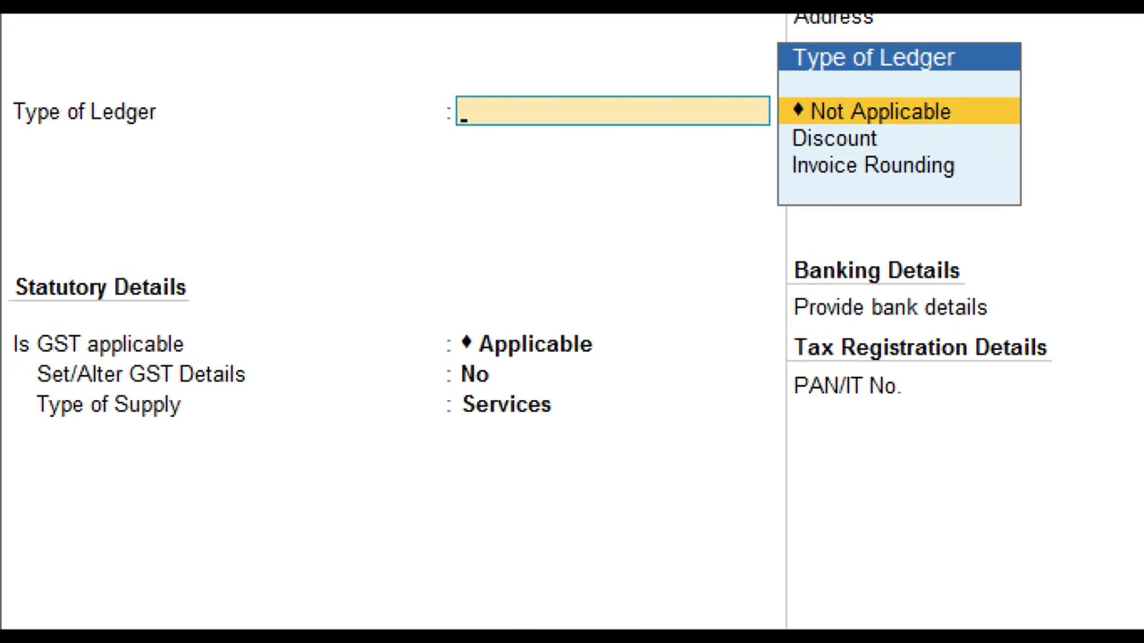
{"action": "left_click", "coordinate": [27, 411]}
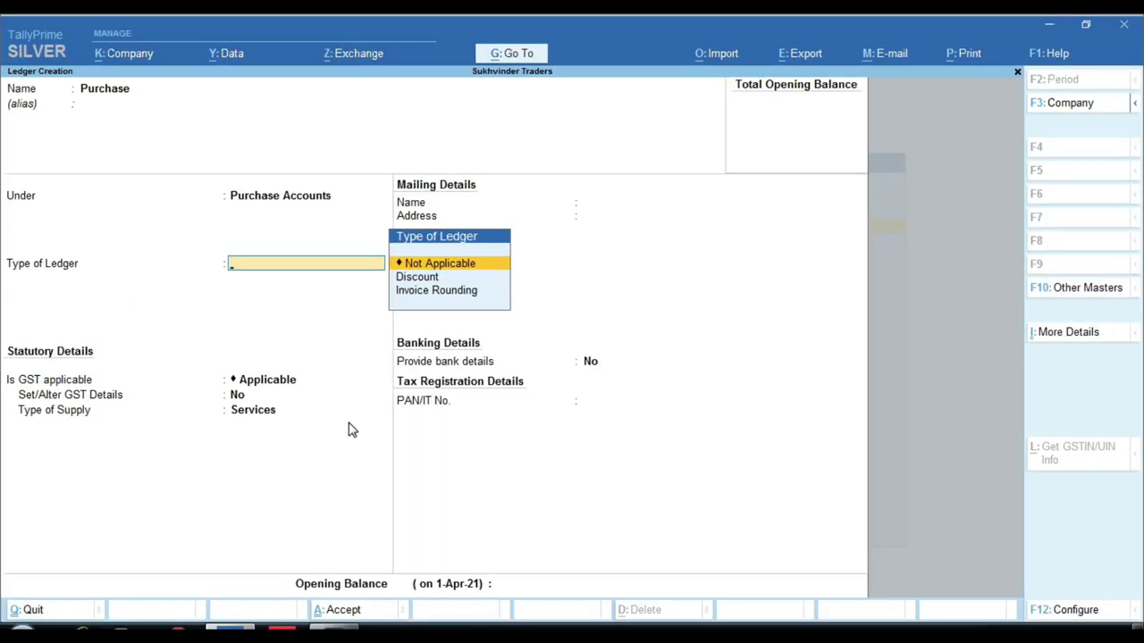
Regroup the Purchase ledger under Indirect Expenses, check its Statutory Details, and quit ledger creation without saving.
{"action": "key", "text": "BackSpace"}
{"action": "type", "text": "Ind"}
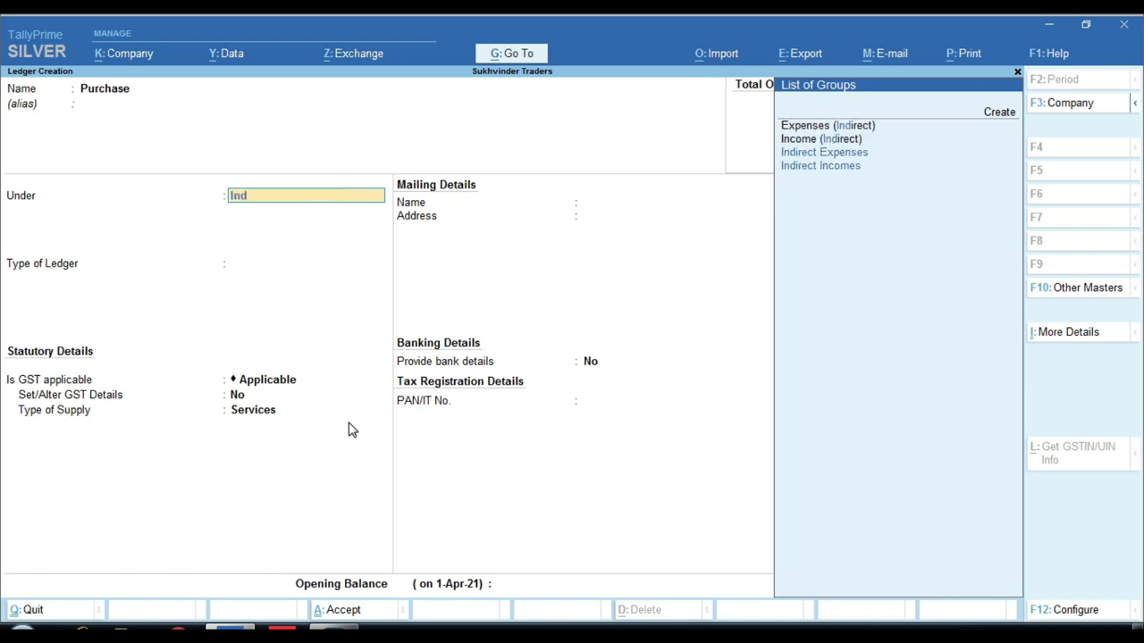
{"action": "key", "text": "Return"}
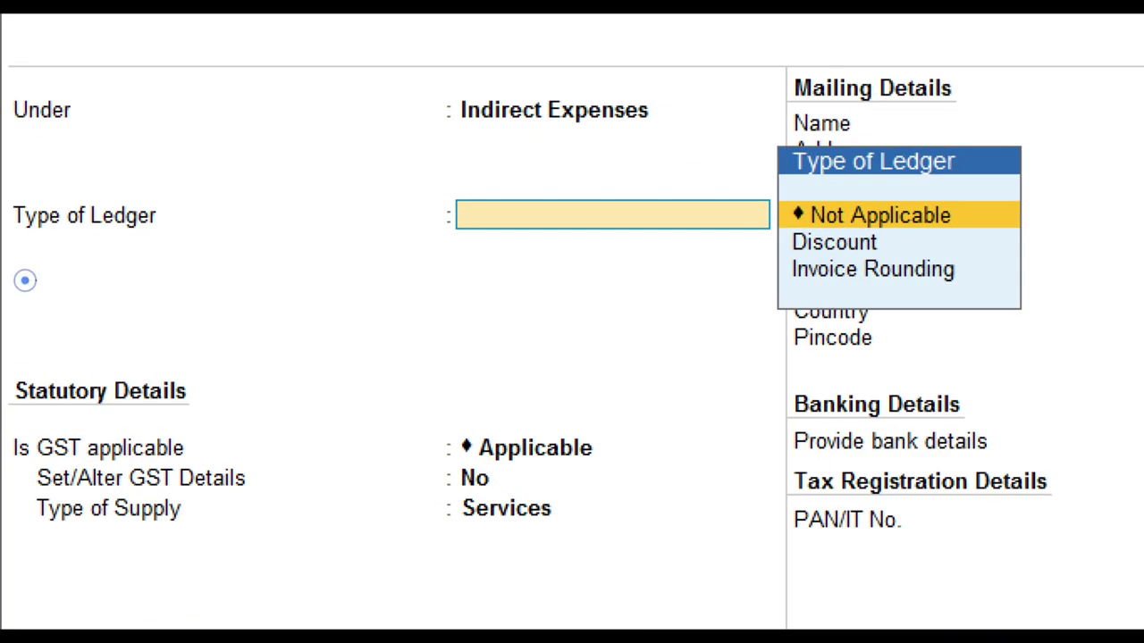
{"action": "mouse_move", "coordinate": [390, 421]}
{"action": "left_mouse_down"}
{"action": "mouse_move", "coordinate": [426, 496]}
{"action": "mouse_move", "coordinate": [674, 575]}
{"action": "left_mouse_up"}
{"action": "key", "text": "Escape"}
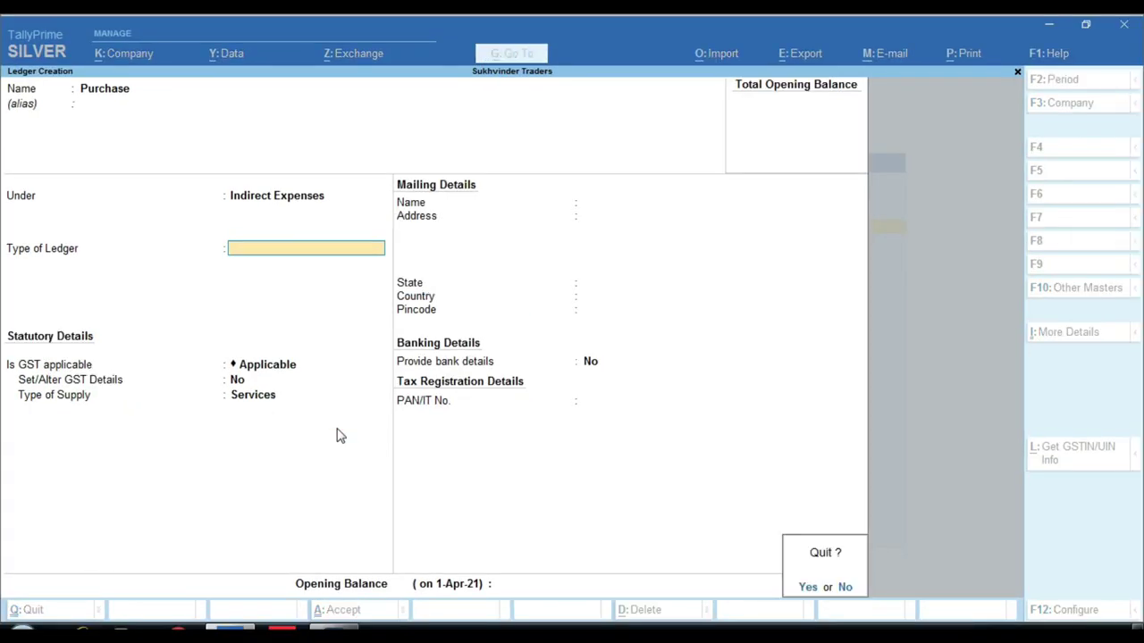
{"action": "key", "text": "y"}
{"action": "key", "text": "Escape"}
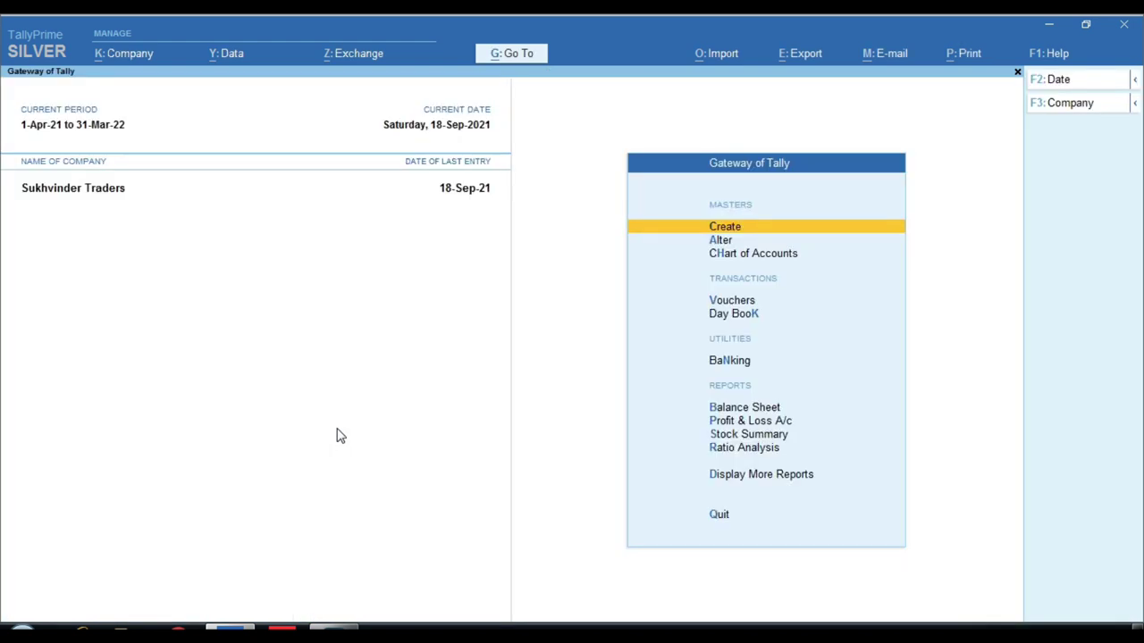
Open the Day Book for the period from 1-Apr-21, review the recorded vouchers, and return to the Gateway of Tally.
{"action": "key", "text": "d"}
{"action": "key", "text": "d"}
{"action": "key", "text": "F2"}
{"action": "key", "text": "Return"}
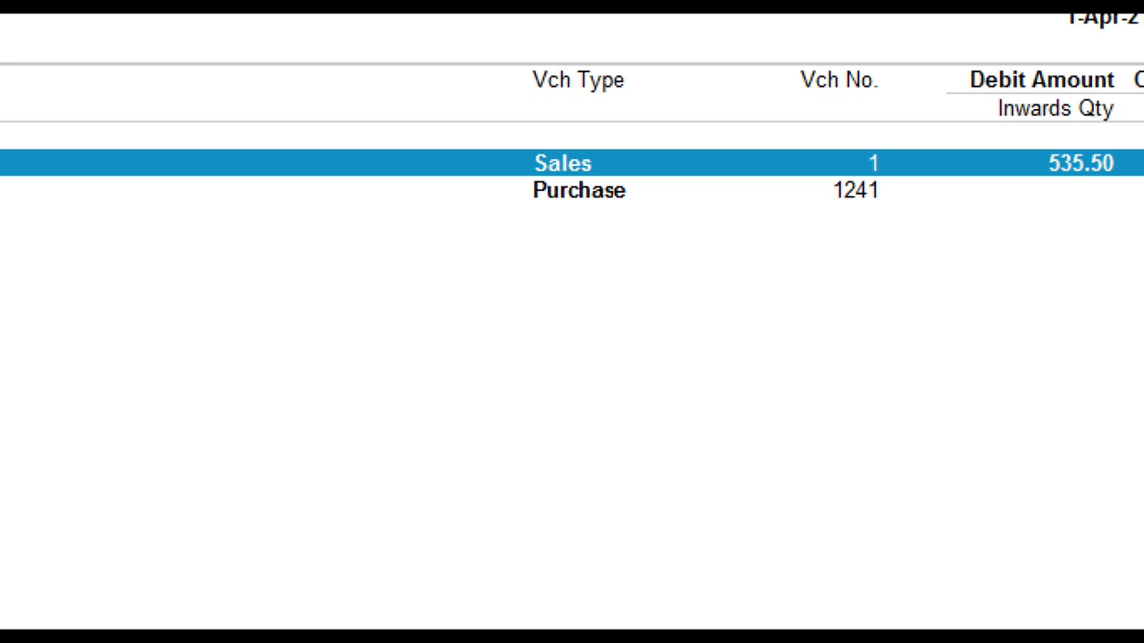
{"action": "key", "text": "Escape"}
{"action": "key", "text": "Escape"}
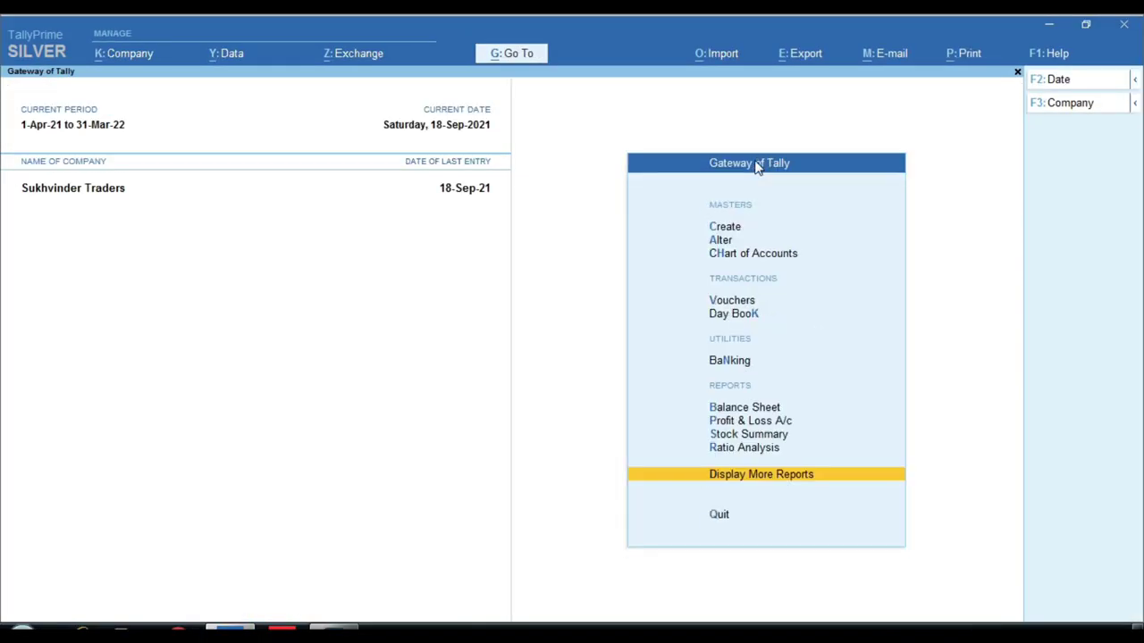
Open the GSTR-3B report from the GST reports.
{"action": "key", "text": "Home"}
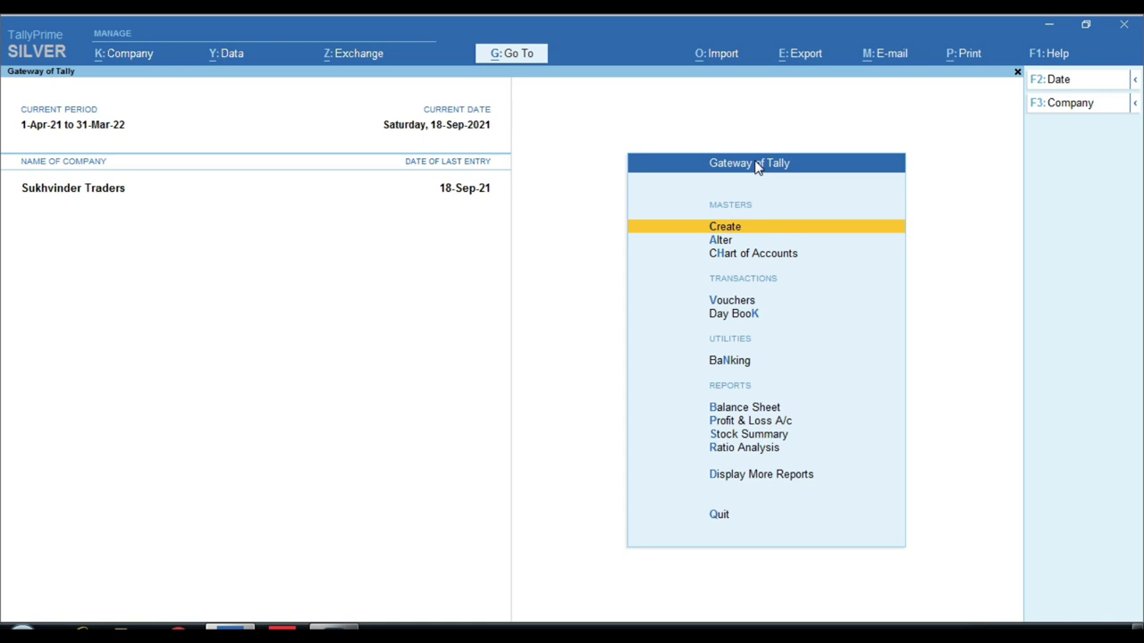
{"action": "key", "text": "Down"}
{"action": "key", "text": "Down"}
{"action": "key", "text": "Down"}
{"action": "key", "text": "Up"}
{"action": "key", "text": "Down"}
{"action": "key", "text": "Down"}
{"action": "key", "text": "Down"}
{"action": "key", "text": "Down"}
{"action": "key", "text": "Down"}
{"action": "key", "text": "Down"}
{"action": "key", "text": "Down"}
{"action": "key", "text": "Down"}
{"action": "key", "text": "Return"}
{"action": "key", "text": "Down"}
{"action": "key", "text": "Down"}
{"action": "key", "text": "Down"}
{"action": "key", "text": "Down"}
{"action": "key", "text": "Down"}
{"action": "key", "text": "Down"}
{"action": "key", "text": "Down"}
{"action": "key", "text": "Down"}
{"action": "key", "text": "Down"}
{"action": "key", "text": "Up"}
{"action": "key", "text": "Return"}
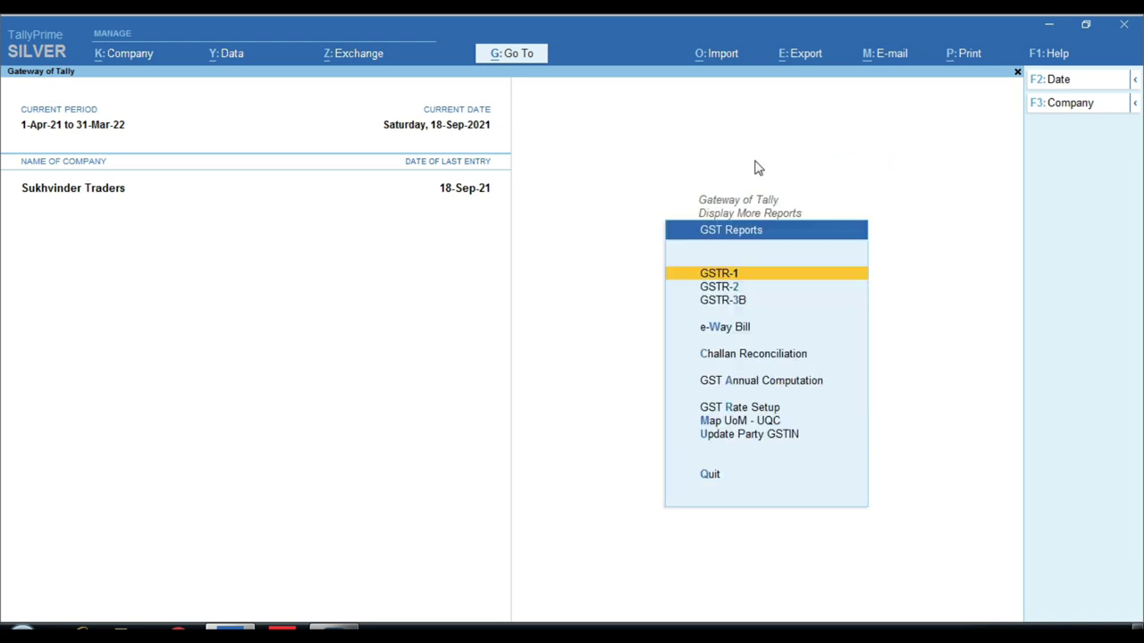
{"action": "key", "text": "Down"}
{"action": "key", "text": "Down"}
{"action": "key", "text": "Return"}
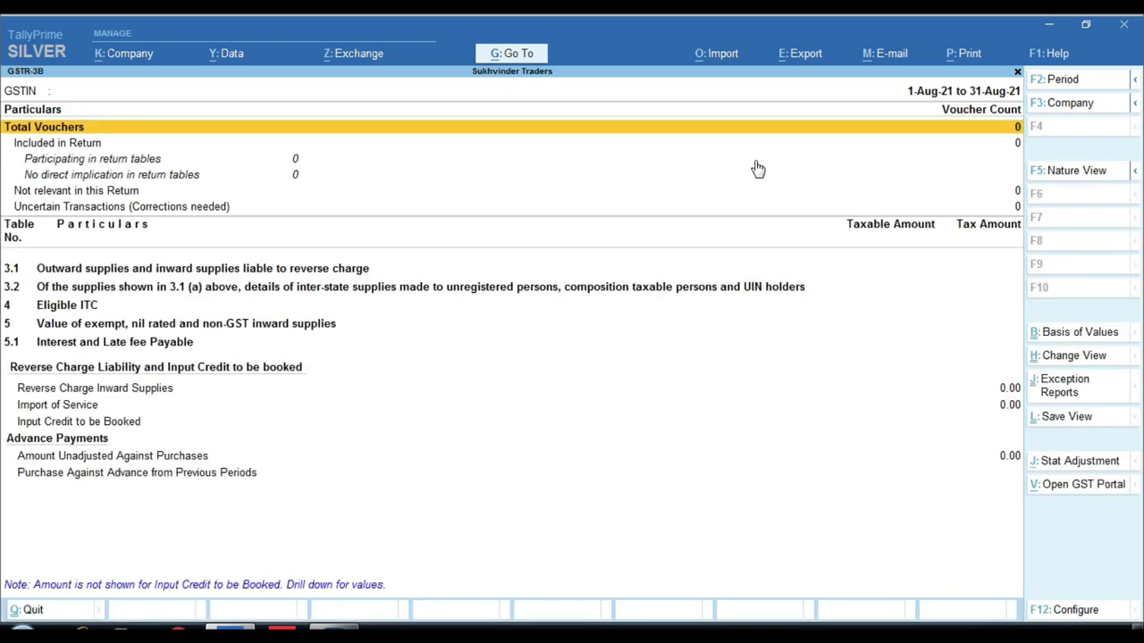
Set the GSTR-3B period from 1-4 to 18-9, review uncertain transactions and tax amounts, and return to the Gateway of Tally.
{"action": "key", "text": "F2"}
{"action": "type", "text": "1-4"}
{"action": "key", "text": "Return"}
{"action": "type", "text": "18-9"}
{"action": "key", "text": "Return"}
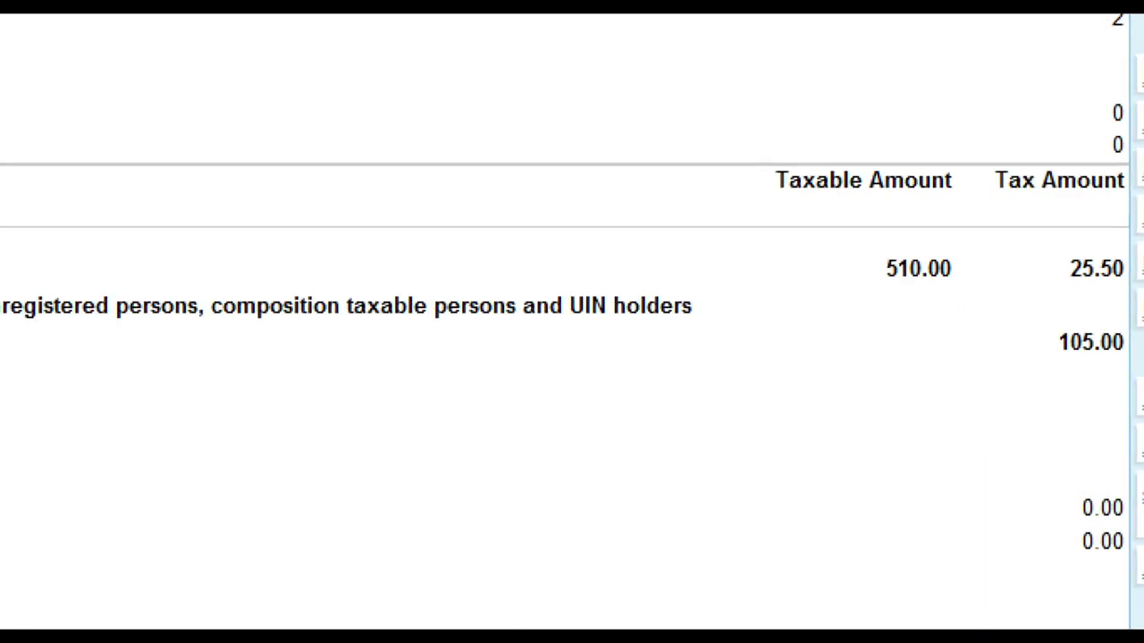
{"action": "left_click_drag", "start_coordinate": [1079, 128], "coordinate": [1138, 162]}
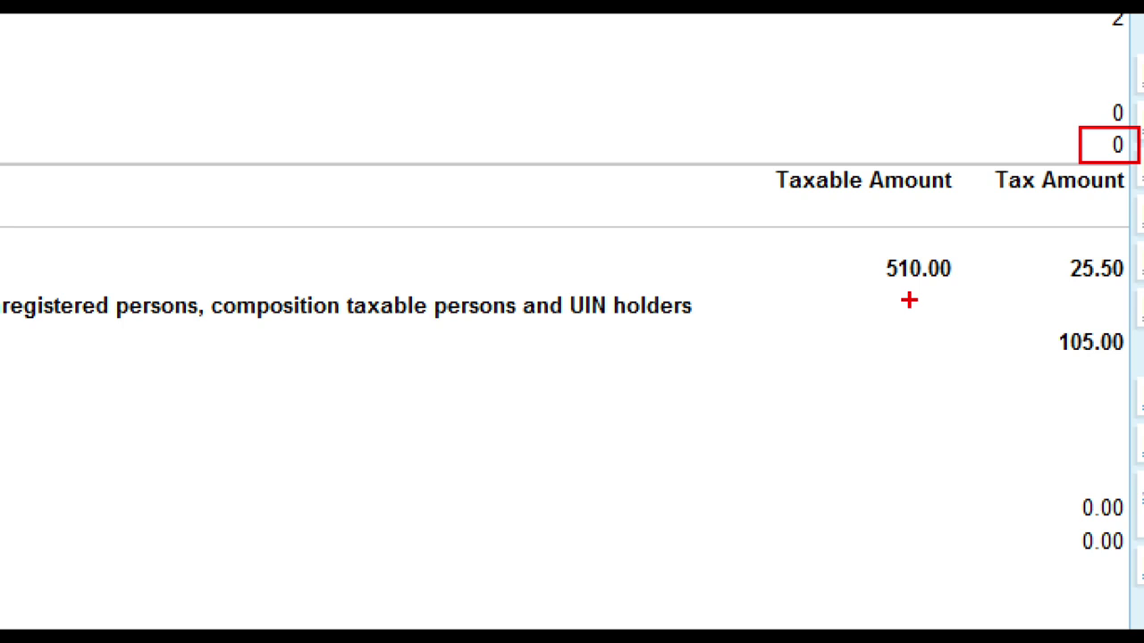
{"action": "key", "text": "Escape"}
{"action": "key", "text": "Escape"}
{"action": "key", "text": "Escape"}
{"action": "key", "text": "n"}
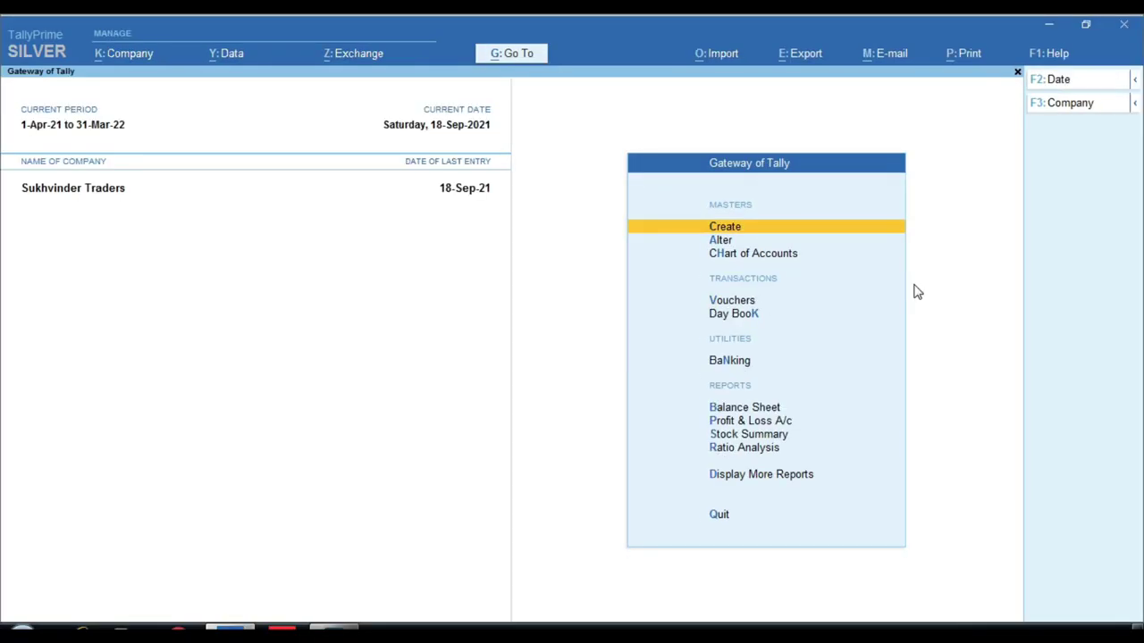
Start a new ledger named Office Exp. under the Indirect Expenses group.
{"action": "key", "text": "Return"}
{"action": "key", "text": "Down"}
{"action": "key", "text": "Return"}
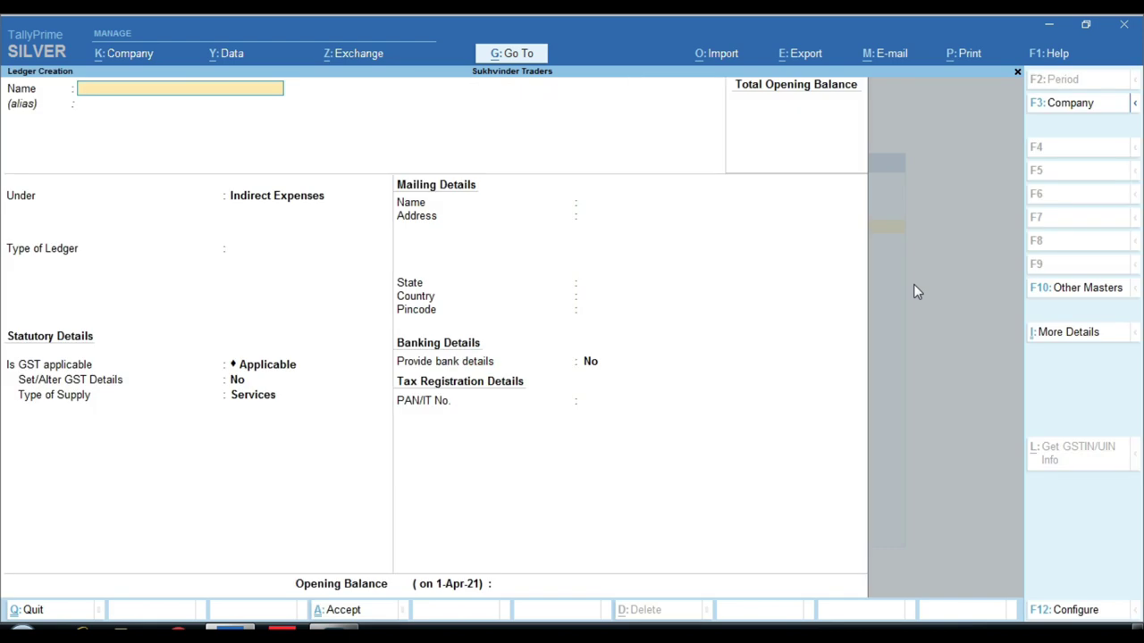
{"action": "type", "text": "Office e"}
{"action": "type", "text": "xp"}
{"action": "type", "text": "enses"}
{"action": "key", "text": "BackSpace"}
{"action": "key", "text": "BackSpace"}
{"action": "key", "text": "BackSpace"}
{"action": "key", "text": "BackSpace"}
{"action": "key", "text": "BackSpace"}
{"action": "type", "text": "."}
{"action": "key", "text": "Return"}
{"action": "key", "text": "Return"}
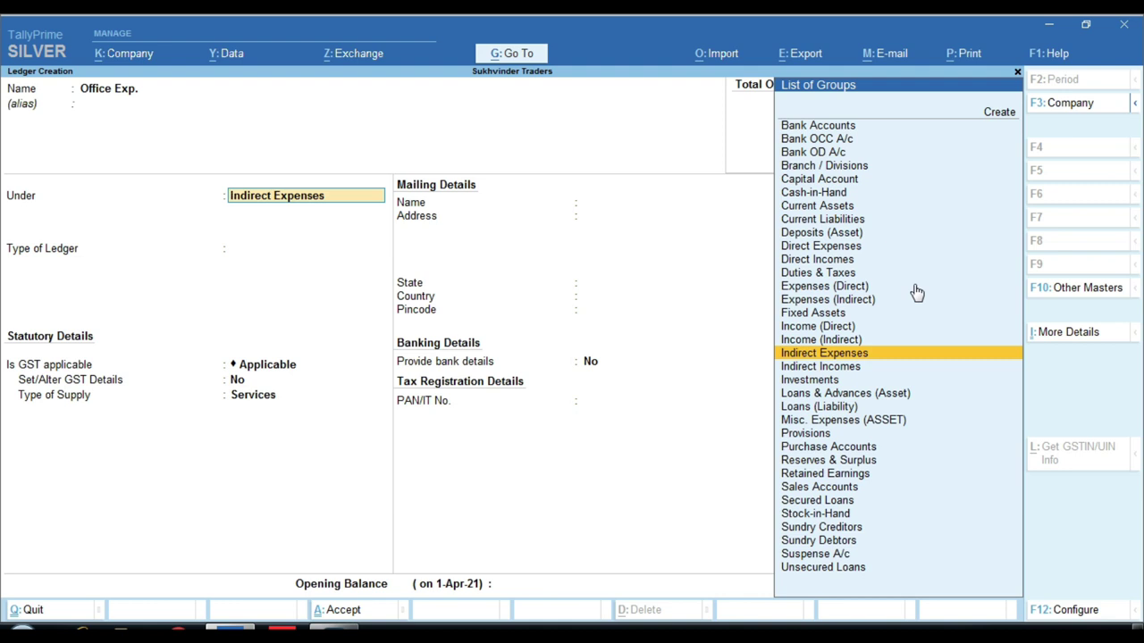
{"action": "key", "text": "Return"}
Keep Office Exp. GST-applicable with supply type Services and bank details set to No, and save the ledger.
{"action": "key", "text": "Return"}
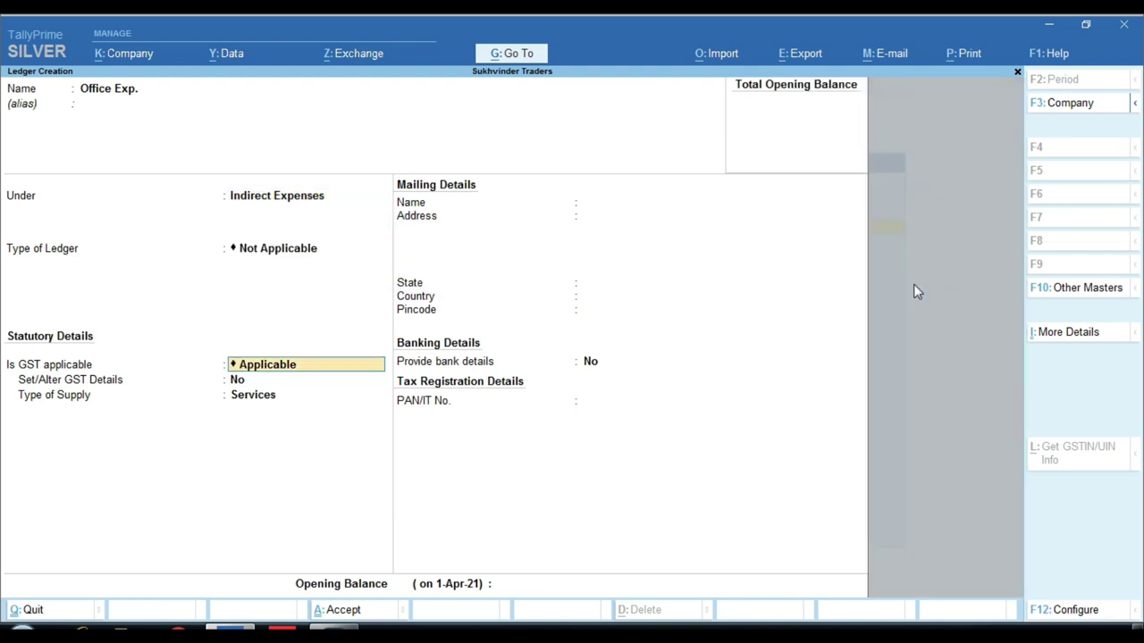
{"action": "key", "text": "Return"}
{"action": "key", "text": "Return"}
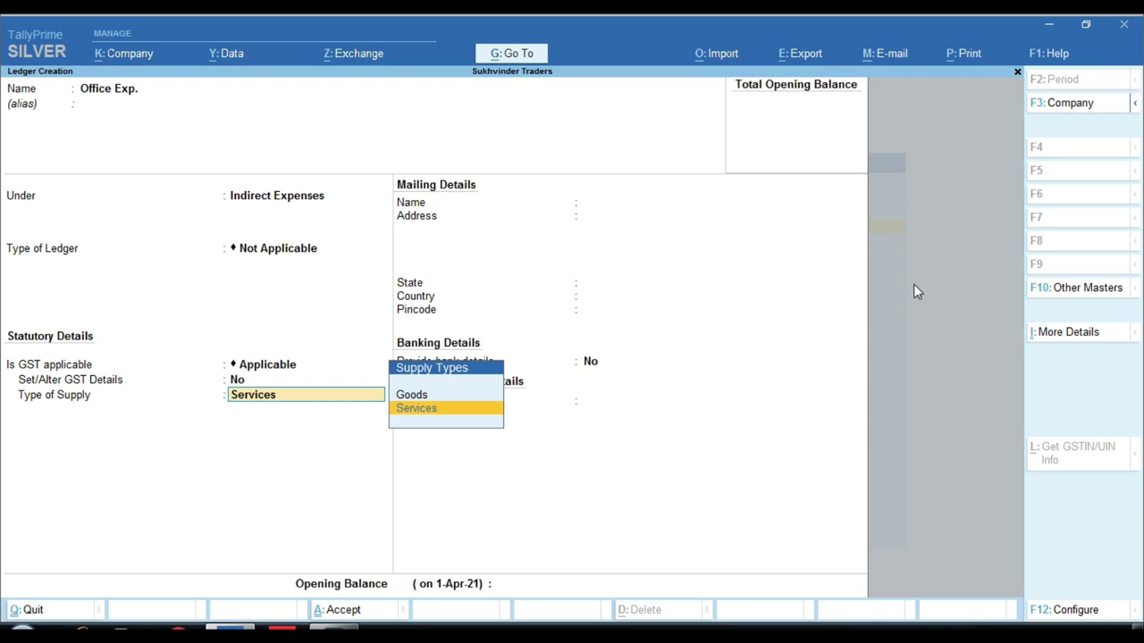
{"action": "key", "text": "Return"}
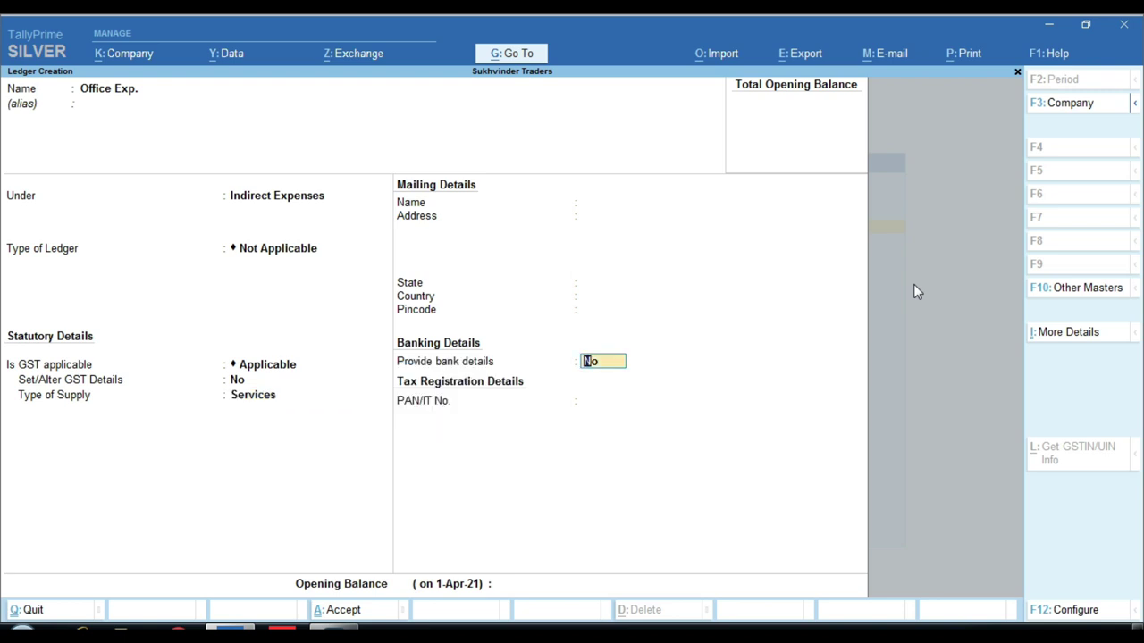
{"action": "key", "text": "Return"}
{"action": "key", "text": "Return"}
{"action": "key", "text": "Return"}
{"action": "key", "text": "y"}
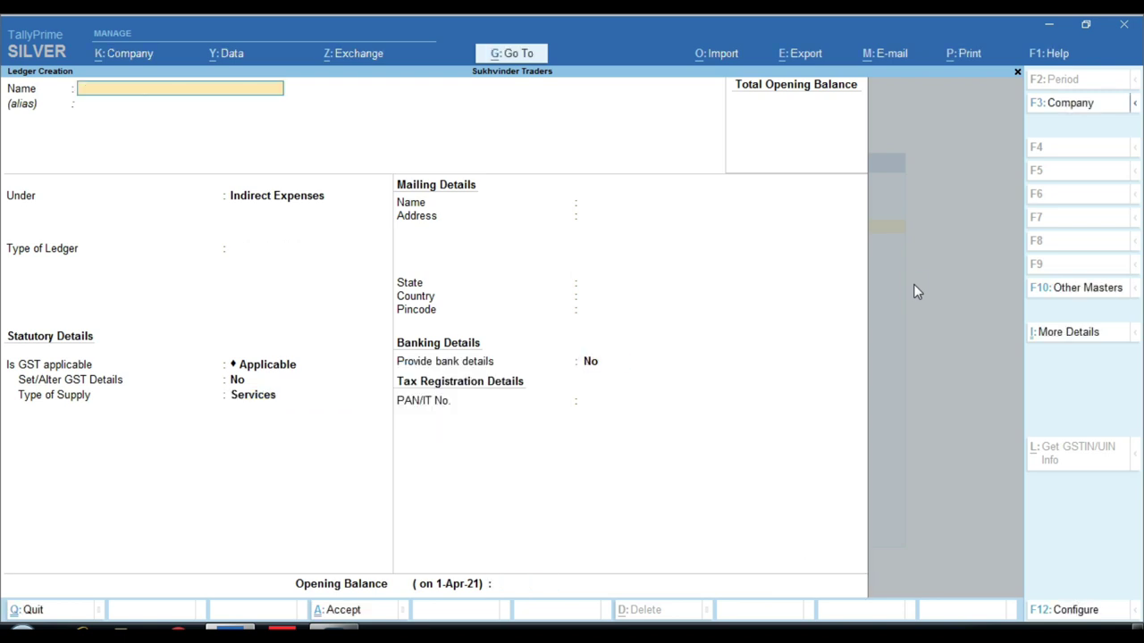
Return to the Gateway of Tally and open a new payment voucher.
{"action": "key", "text": "Escape"}
{"action": "key", "text": "Escape"}
{"action": "key", "text": "Escape"}
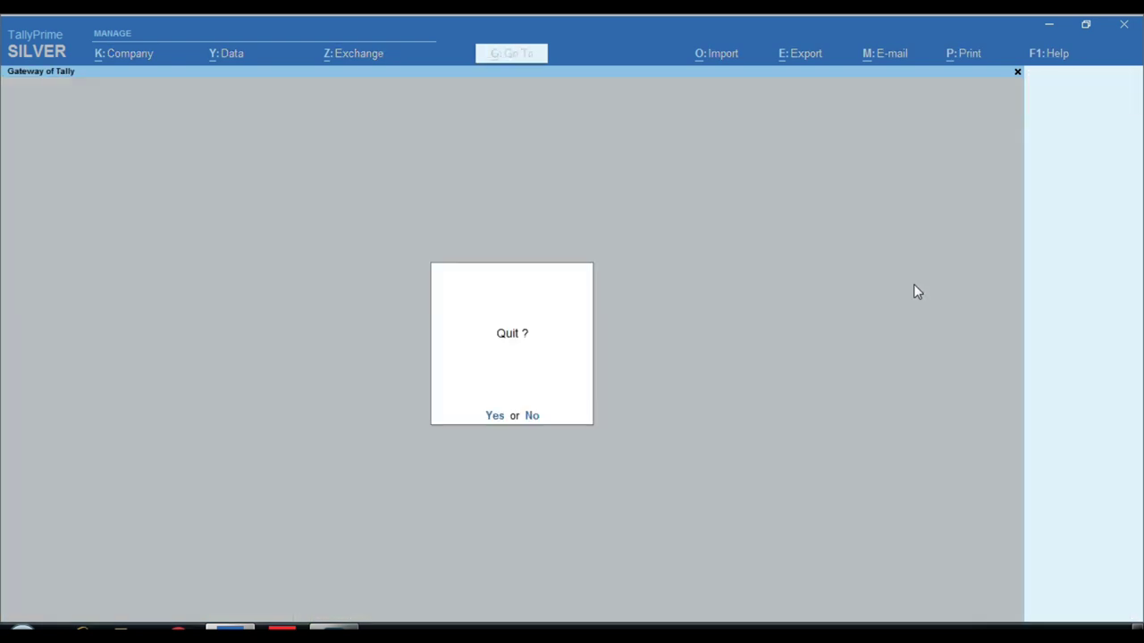
{"action": "key", "text": "Escape"}
{"action": "key", "text": "Down"}
{"action": "key", "text": "Down"}
{"action": "key", "text": "Down"}
{"action": "key", "text": "Return"}
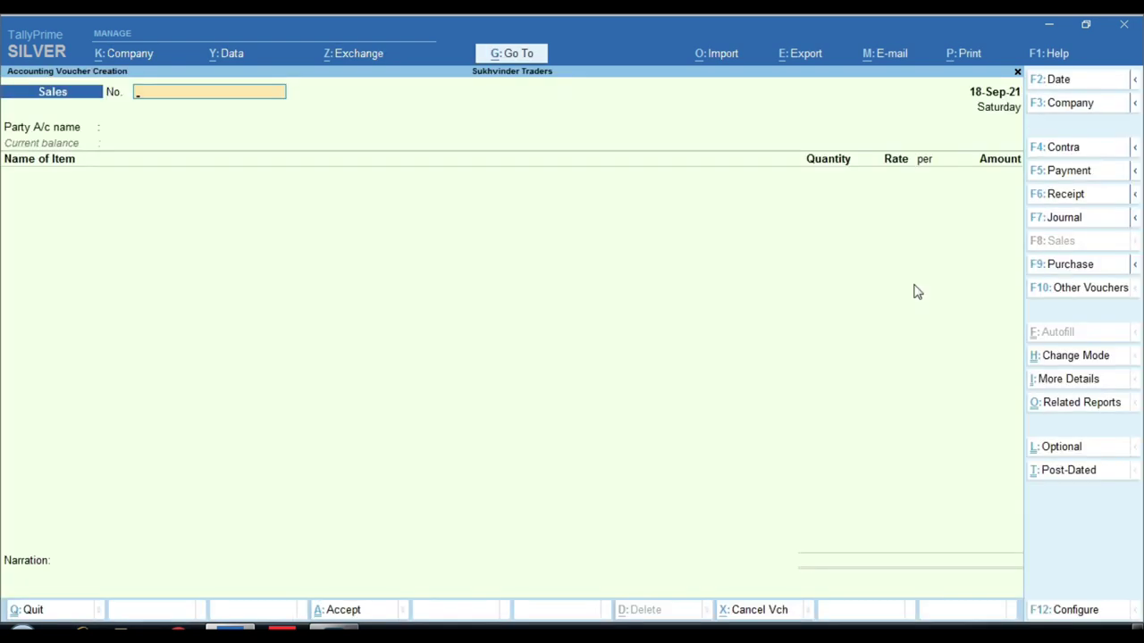
{"action": "key", "text": "F5"}
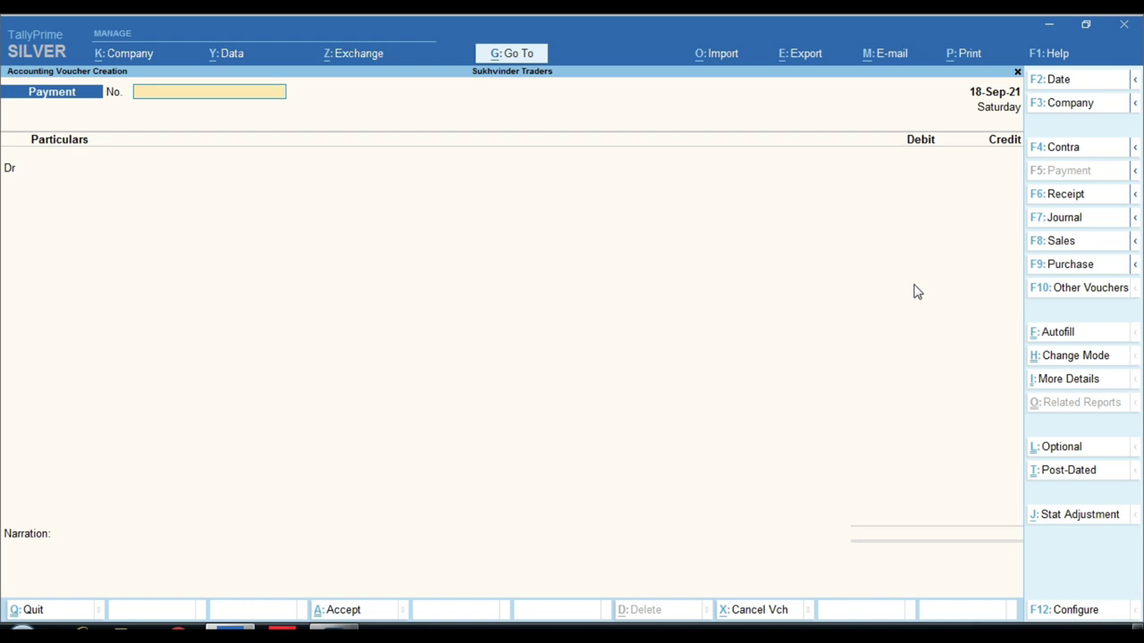
Number the payment voucher 12 and debit Office Exp. with 100.
{"action": "type", "text": "12"}
{"action": "key", "text": "Return"}
{"action": "type", "text": "of"}
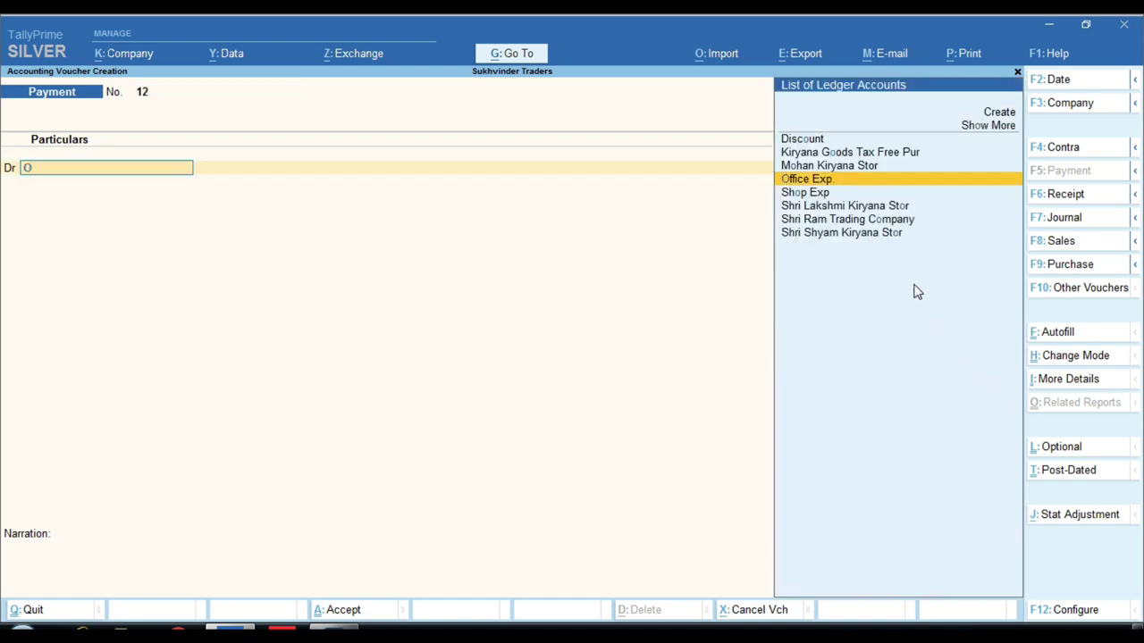
{"action": "key", "text": "Return"}
{"action": "key", "text": "Return"}
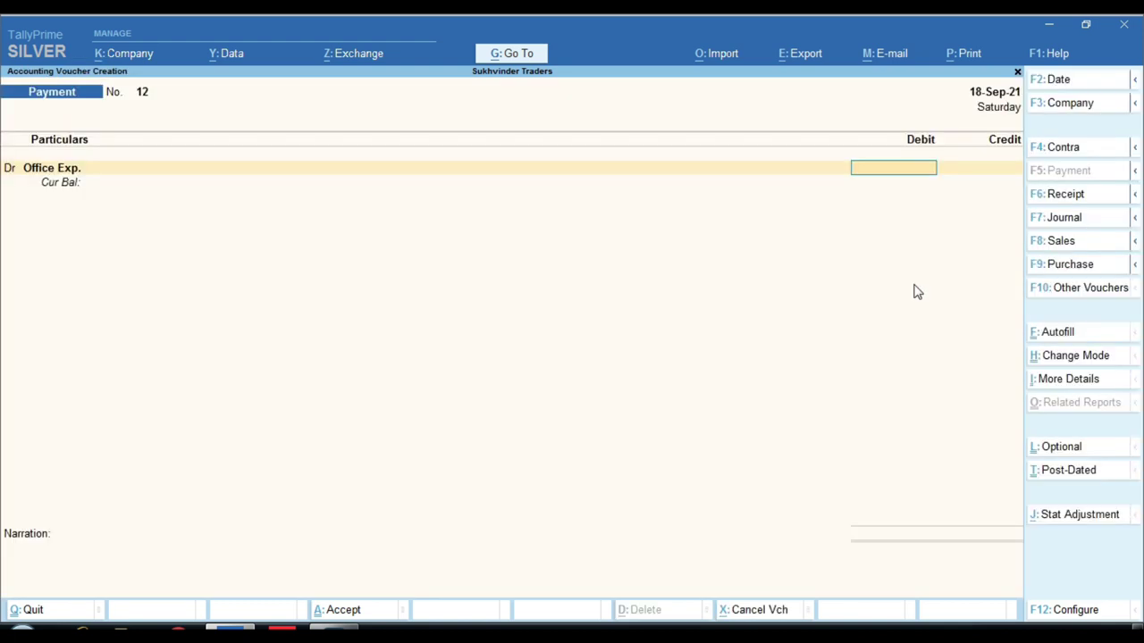
{"action": "type", "text": "100"}
{"action": "key", "text": "Return"}
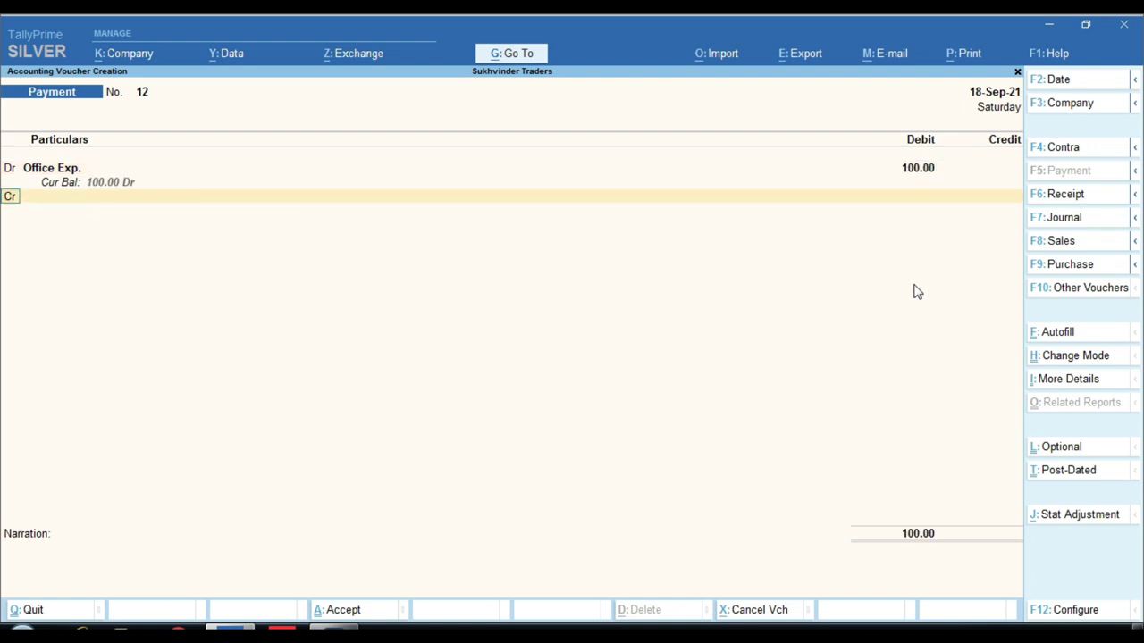
Credit Cash with 100, save the payment voucher, and return to the Gateway of Tally.
{"action": "type", "text": "C"}
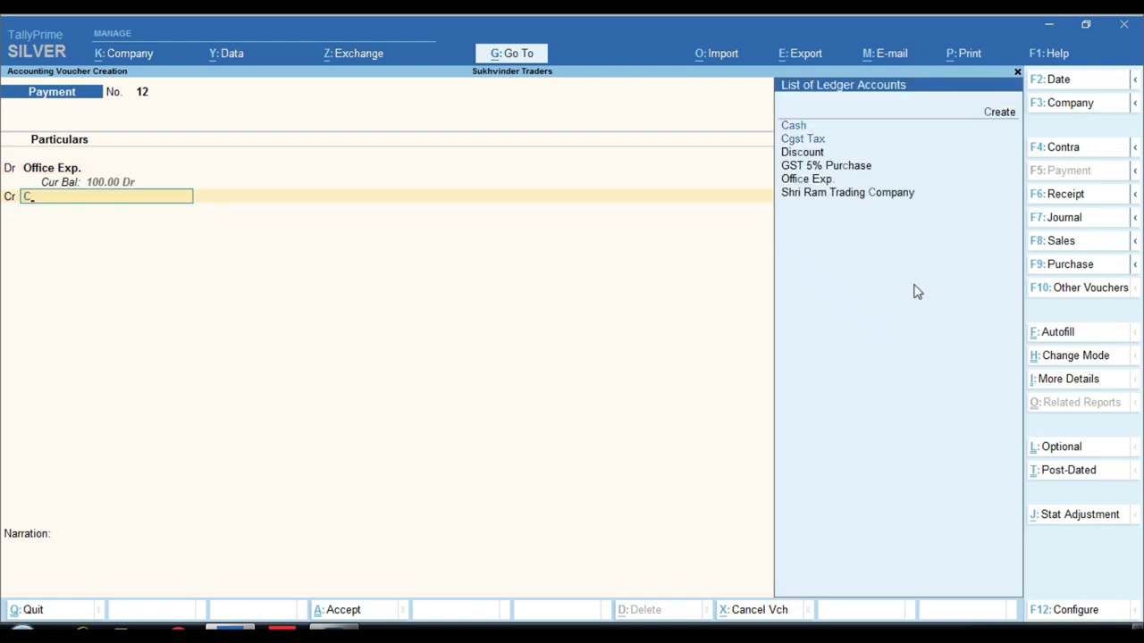
{"action": "key", "text": "Return"}
{"action": "key", "text": "Return"}
{"action": "key", "text": "Return"}
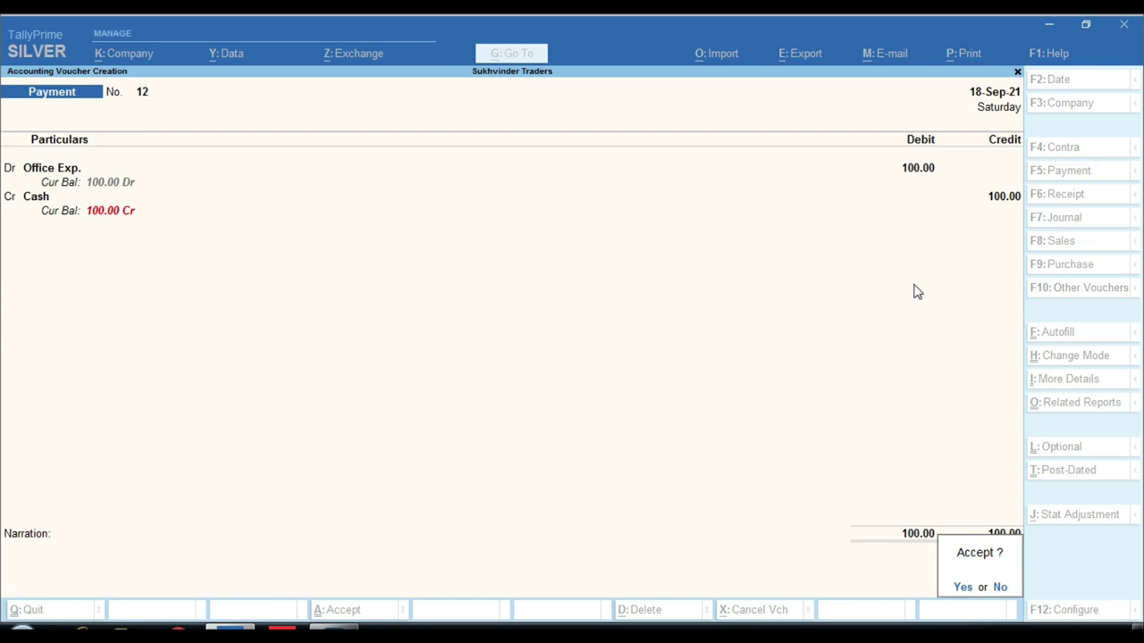
{"action": "key", "text": "Return"}
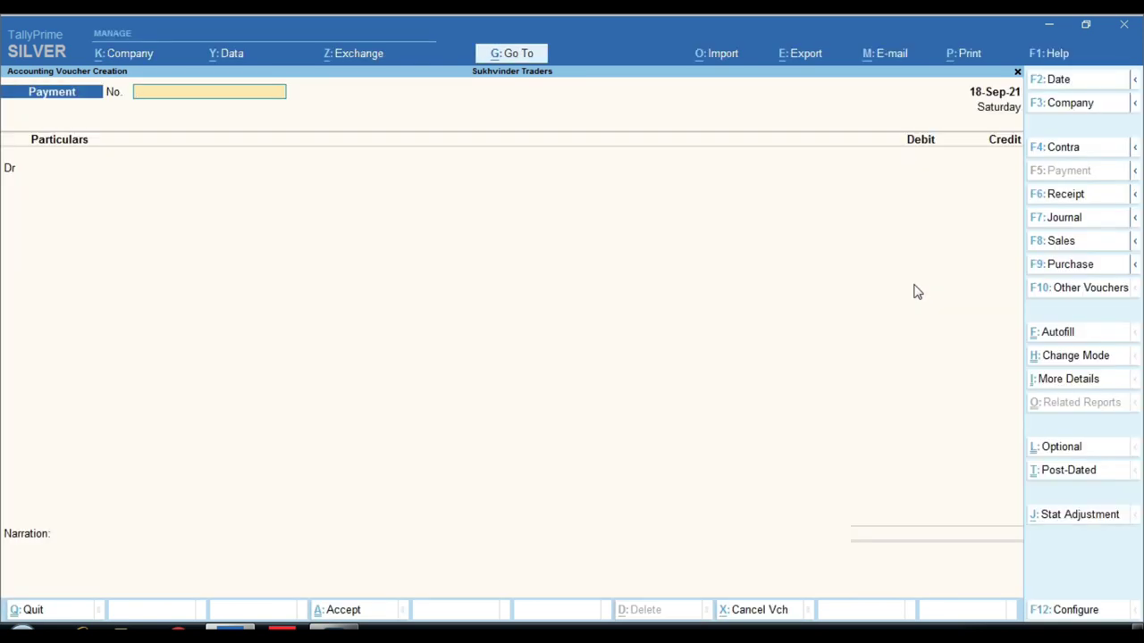
{"action": "key", "text": "Escape"}
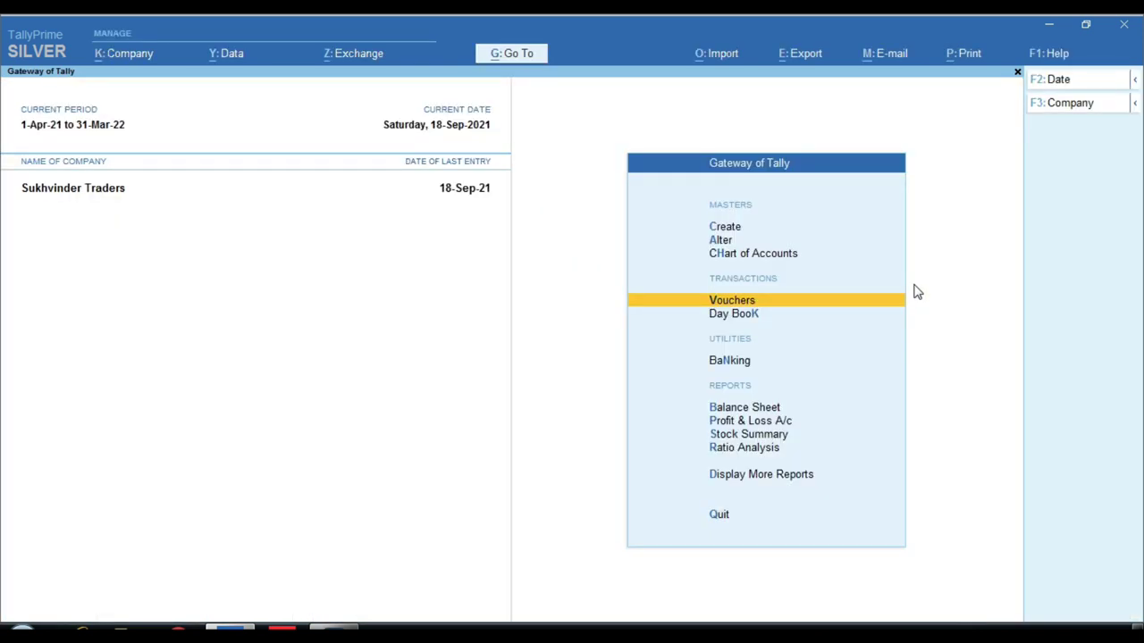
Open the GSTR-3B report from the GST reports for the period 1-Apr-21 to 18-Sep-21.
{"action": "key", "text": "Up"}
{"action": "key", "text": "Up"}
{"action": "key", "text": "Up"}
{"action": "key", "text": "d"}
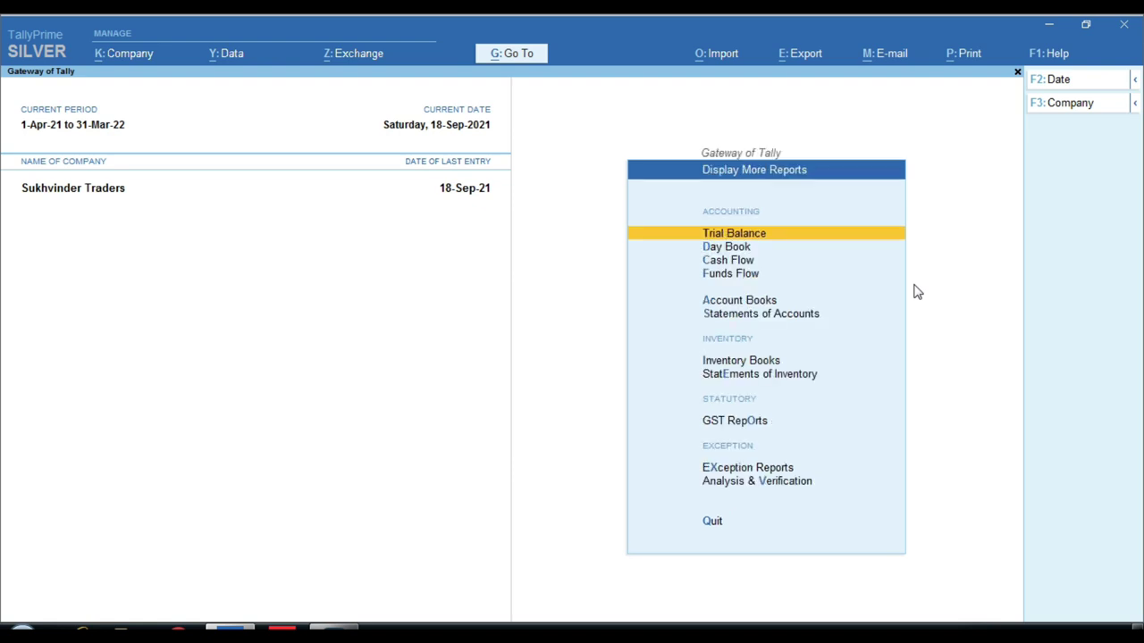
{"action": "key", "text": "o"}
{"action": "key", "text": "Down"}
{"action": "key", "text": "Down"}
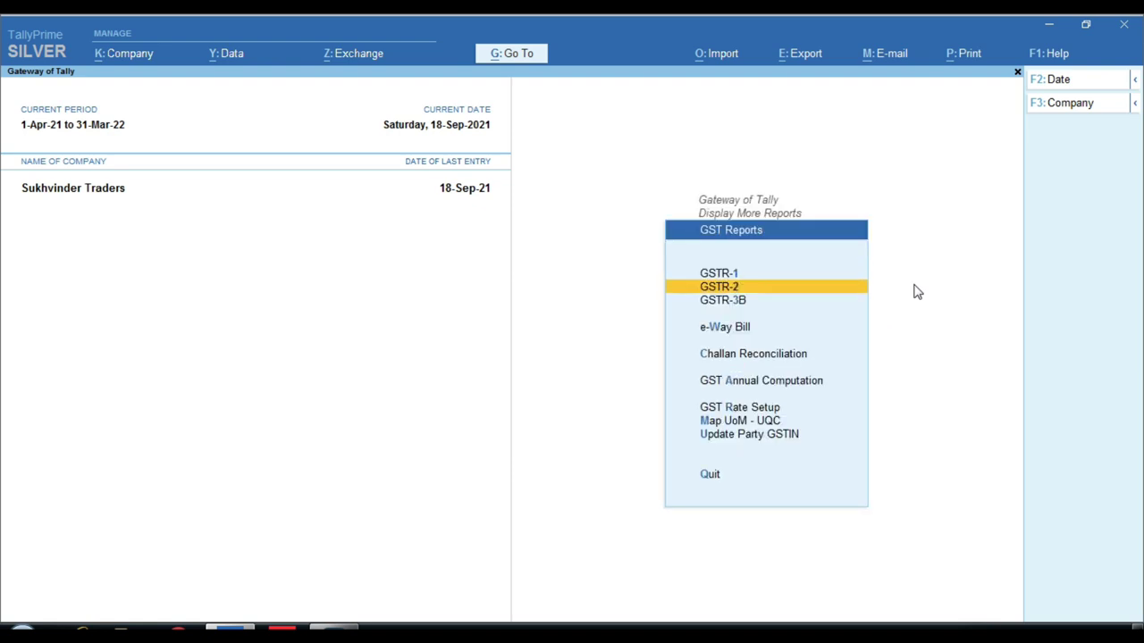
{"action": "key", "text": "Return"}
{"action": "key", "text": "F2"}
{"action": "key", "text": "Return"}
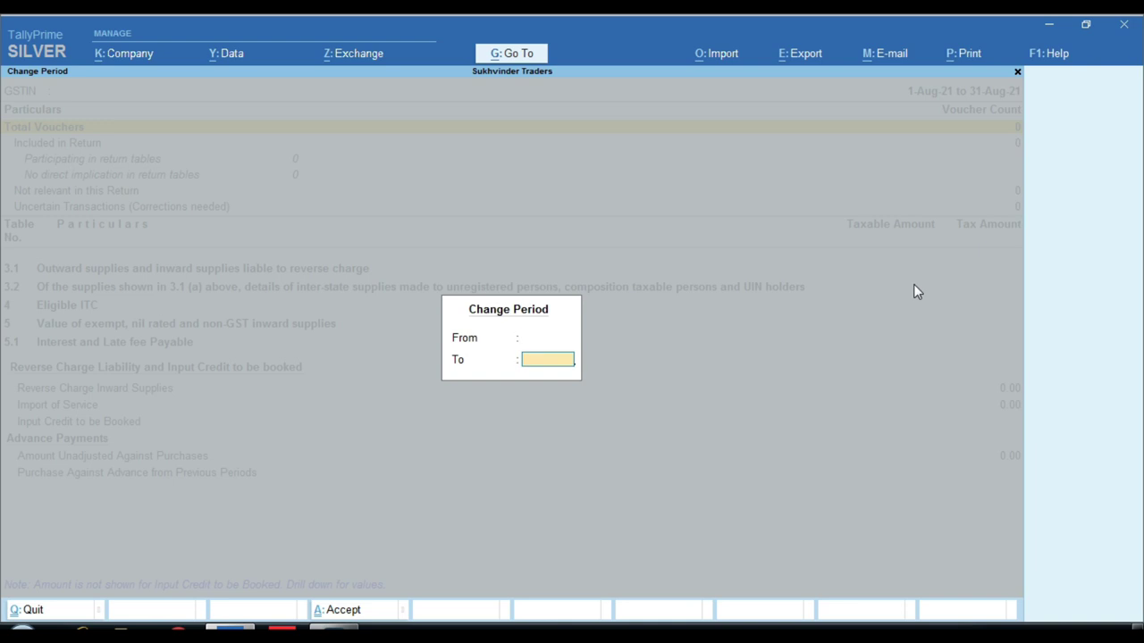
{"action": "key", "text": "Return"}
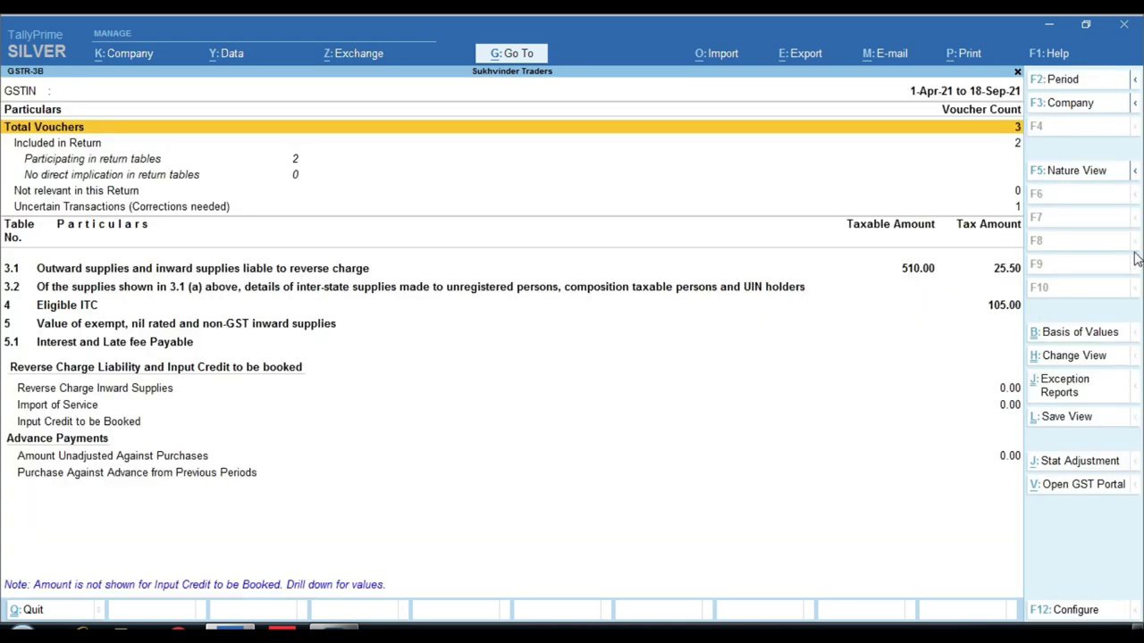
Examine the uncertain transactions in GSTR-3B and drill into the exception "Tax rate/tax type not specified".
{"action": "key", "text": "ctrl"}
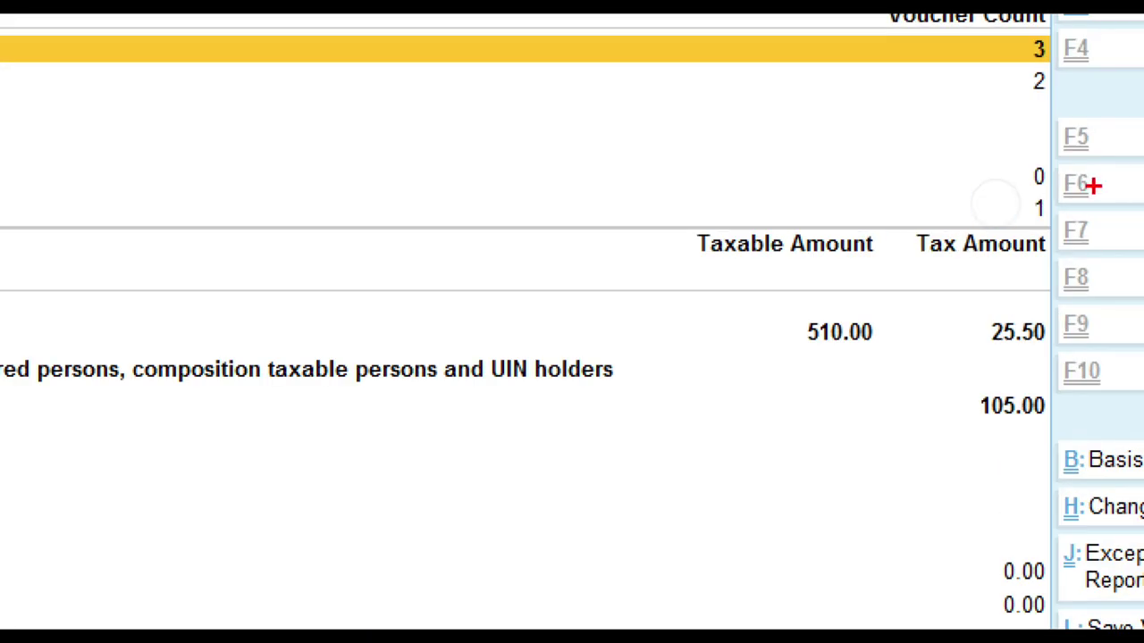
{"action": "mouse_move", "coordinate": [1003, 194]}
{"action": "left_mouse_down"}
{"action": "mouse_move", "coordinate": [1055, 209]}
{"action": "mouse_move", "coordinate": [1068, 226]}
{"action": "left_mouse_up"}
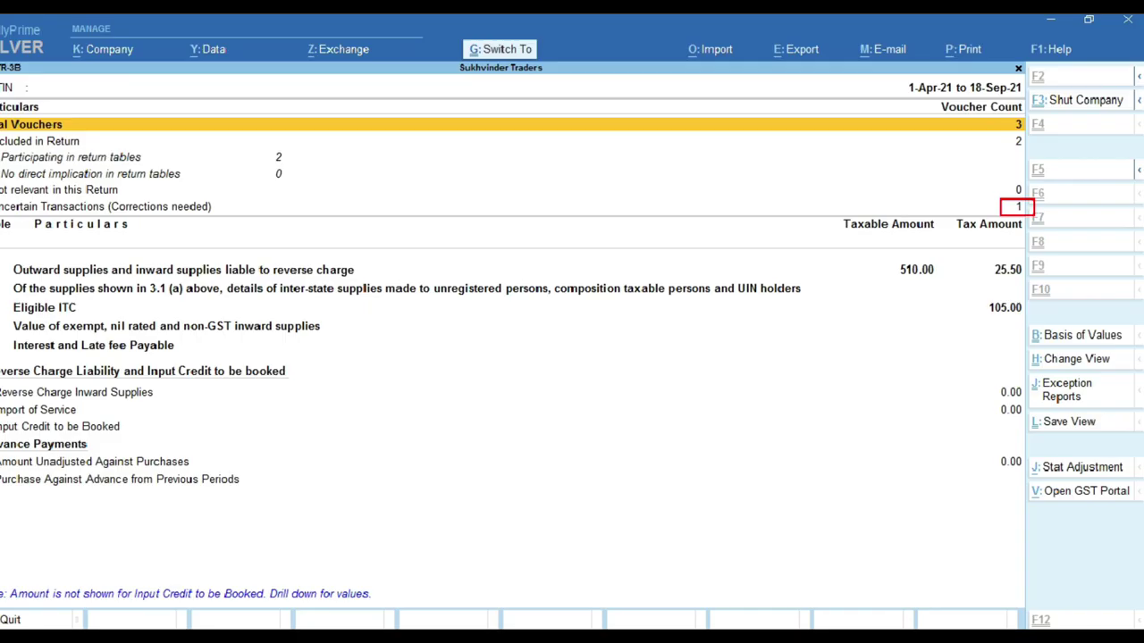
{"action": "key", "text": "Down"}
{"action": "key", "text": "Down"}
{"action": "key", "text": "Down"}
{"action": "key", "text": "Down"}
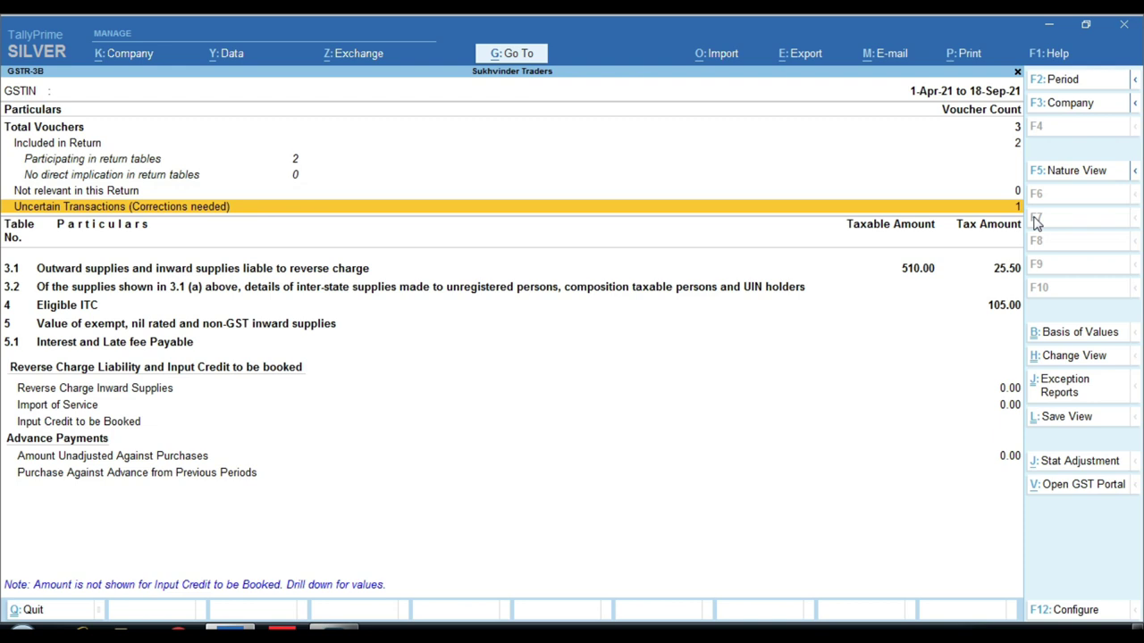
{"action": "key", "text": "Return"}
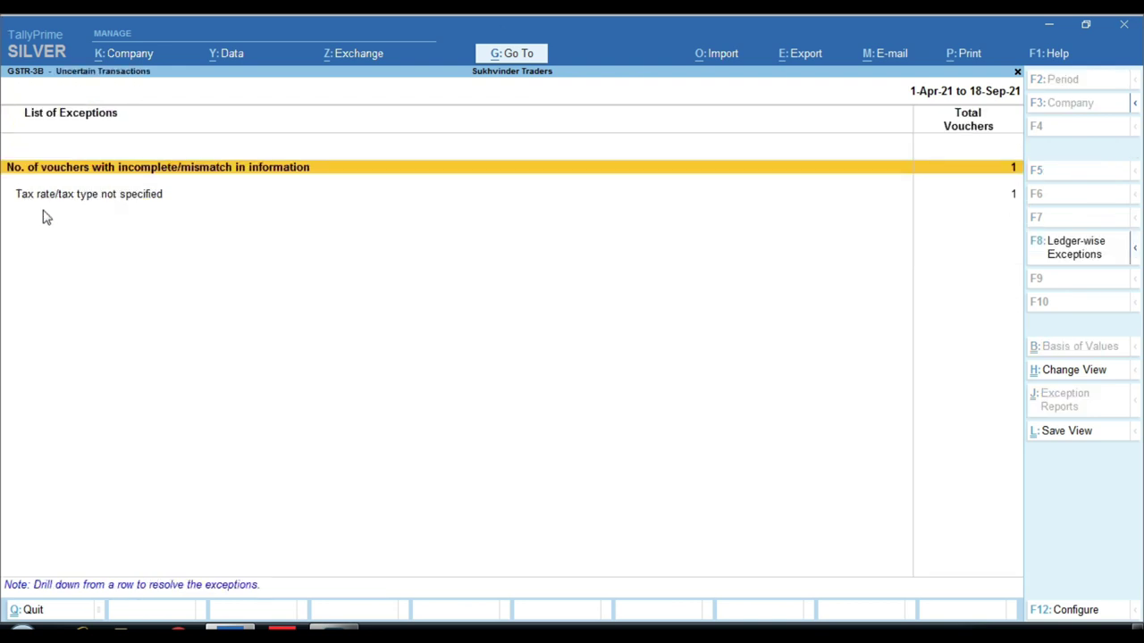
{"action": "left_click", "coordinate": [14, 182]}
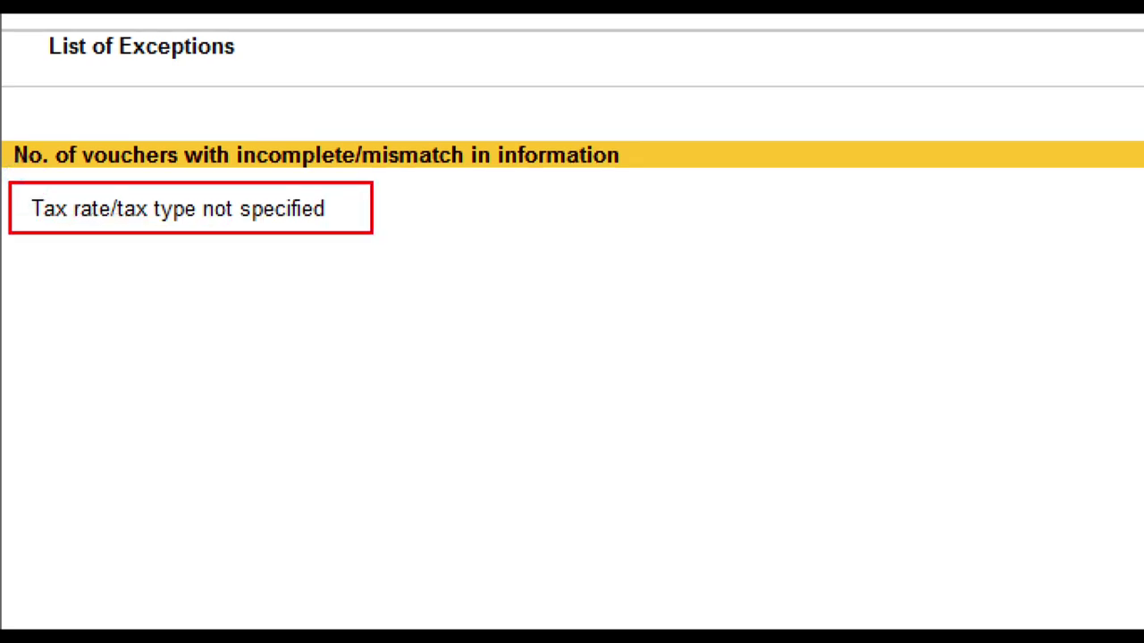
{"action": "key", "text": "Down"}
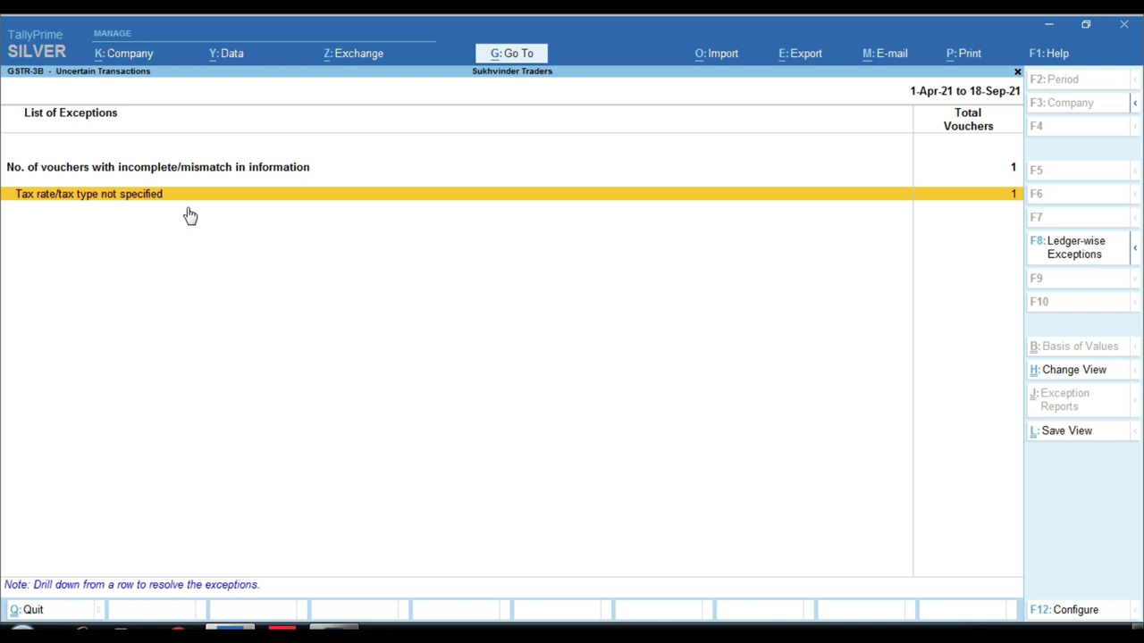
{"action": "key", "text": "Return"}
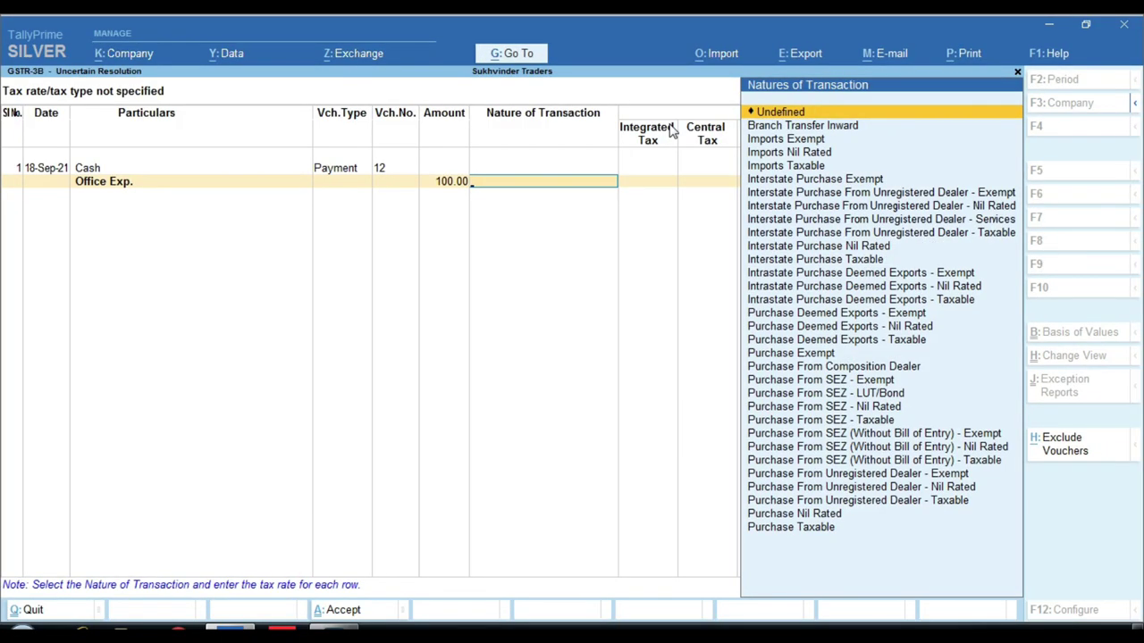
Leave the exception resolution without choosing a nature of transaction and return to the Gateway of Tally.
{"action": "key", "text": "Escape"}
{"action": "key", "text": "Escape"}
{"action": "key", "text": "y"}
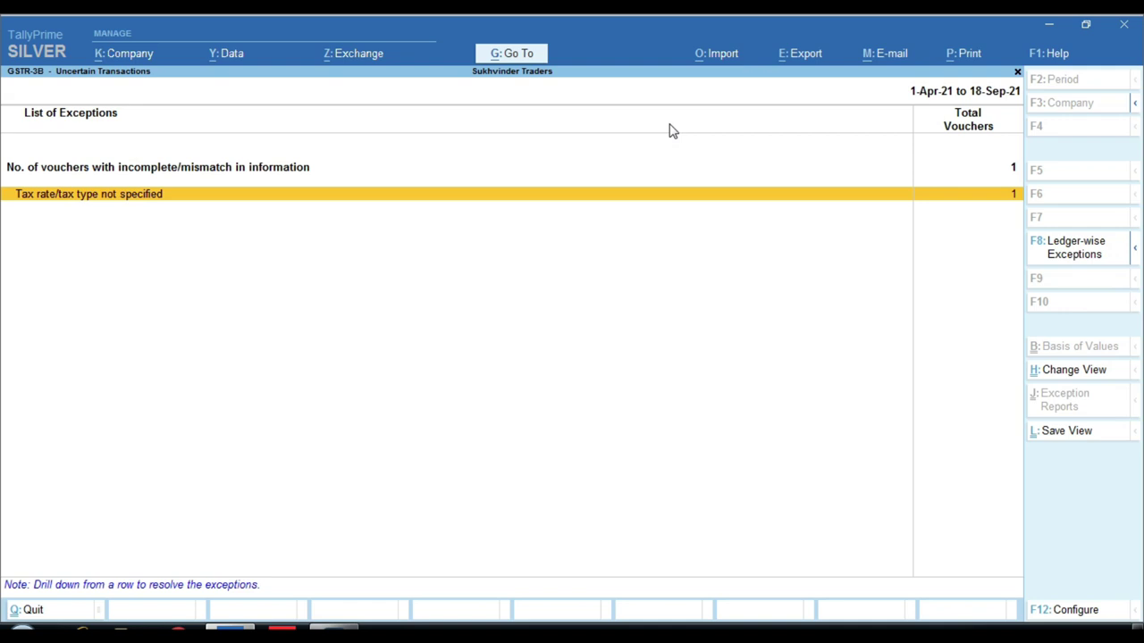
{"action": "key", "text": "Escape"}
{"action": "key", "text": "Escape"}
{"action": "key", "text": "Escape"}
{"action": "key", "text": "Escape"}
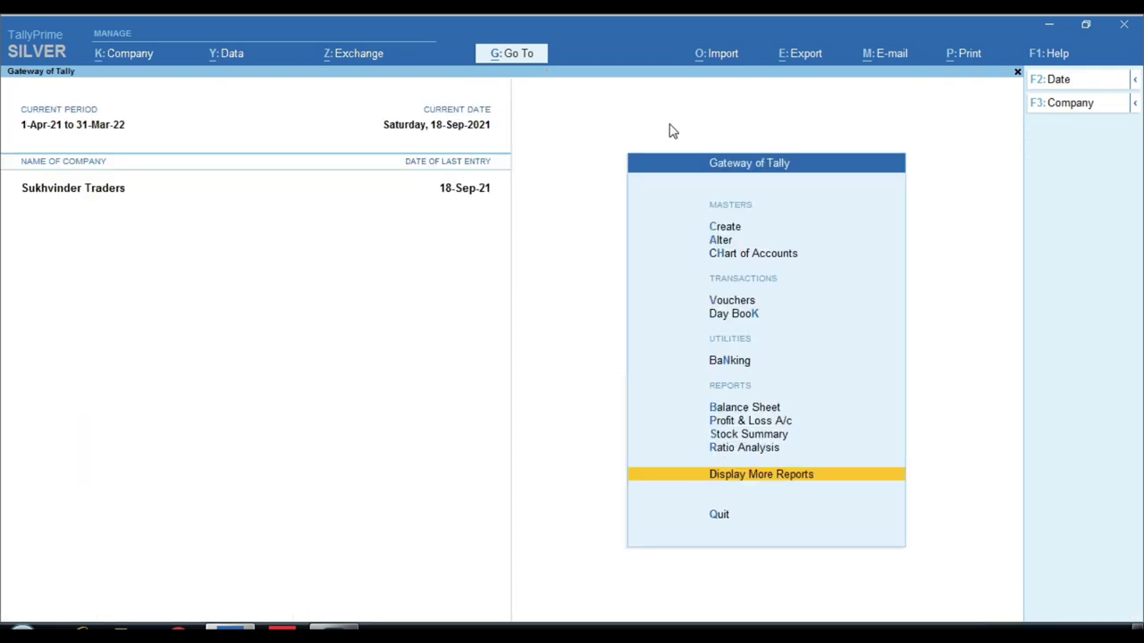
Open the Day Book and go to the Office Exp. payment voucher.
{"action": "key", "text": "Down"}
{"action": "key", "text": "Down"}
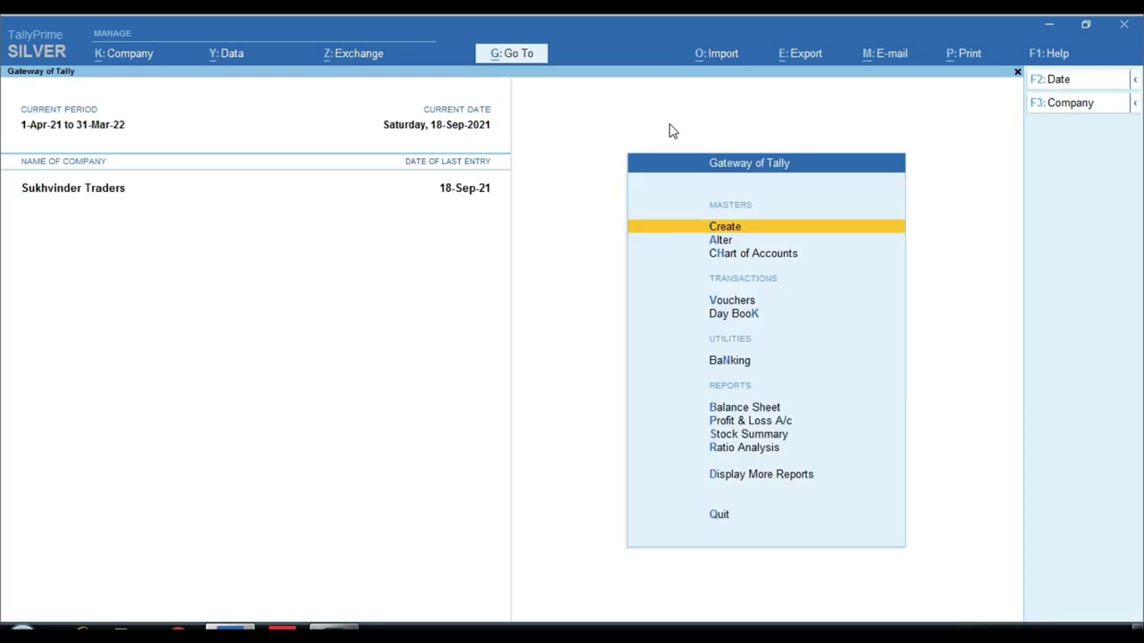
{"action": "key", "text": "k"}
{"action": "key", "text": "Down"}
{"action": "key", "text": "Up"}
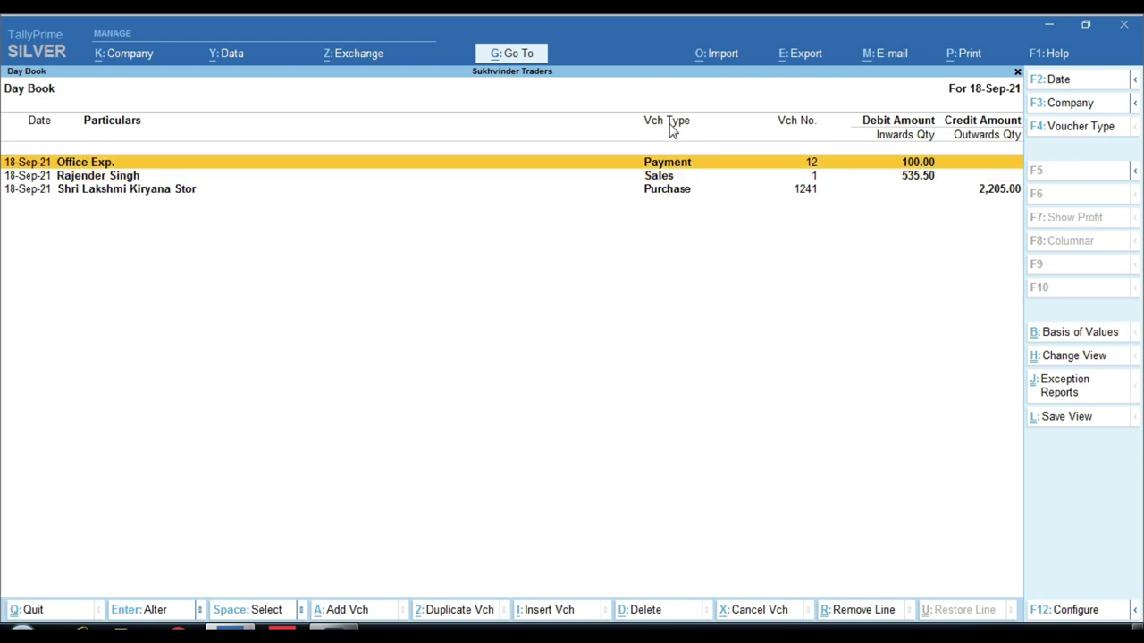
Review the debit and credit entries of the Office Exp. payment voucher and accept it without changes.
{"action": "key", "text": "Return"}
{"action": "key", "text": "Return"}
{"action": "key", "text": "Return"}
{"action": "key", "text": "Return"}
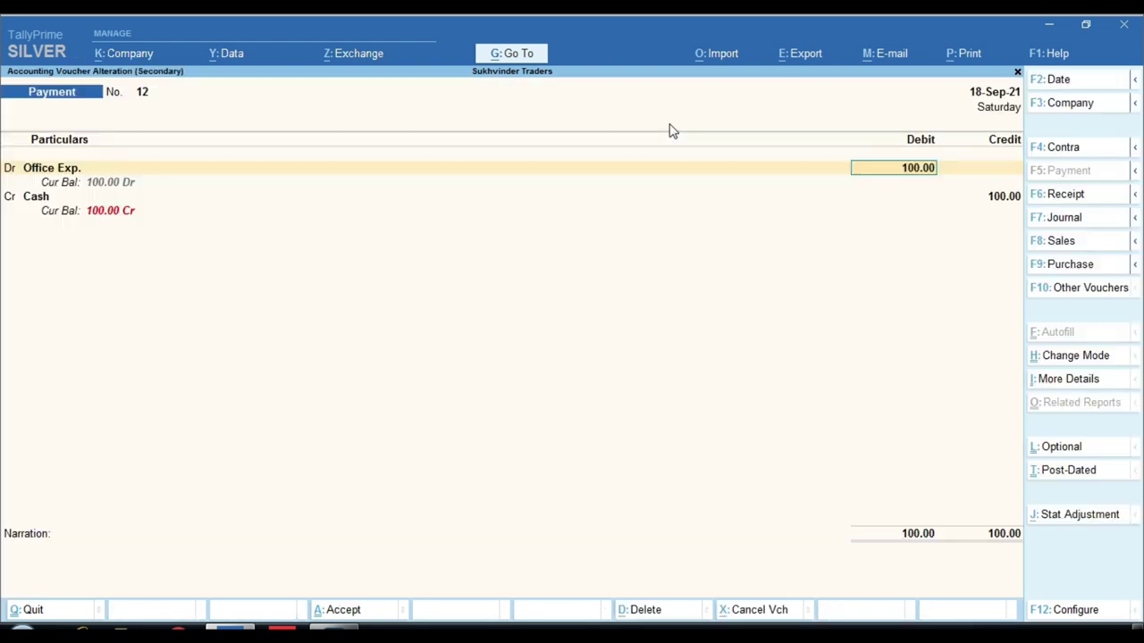
{"action": "key", "text": "Return"}
{"action": "key", "text": "Return"}
{"action": "key", "text": "Return"}
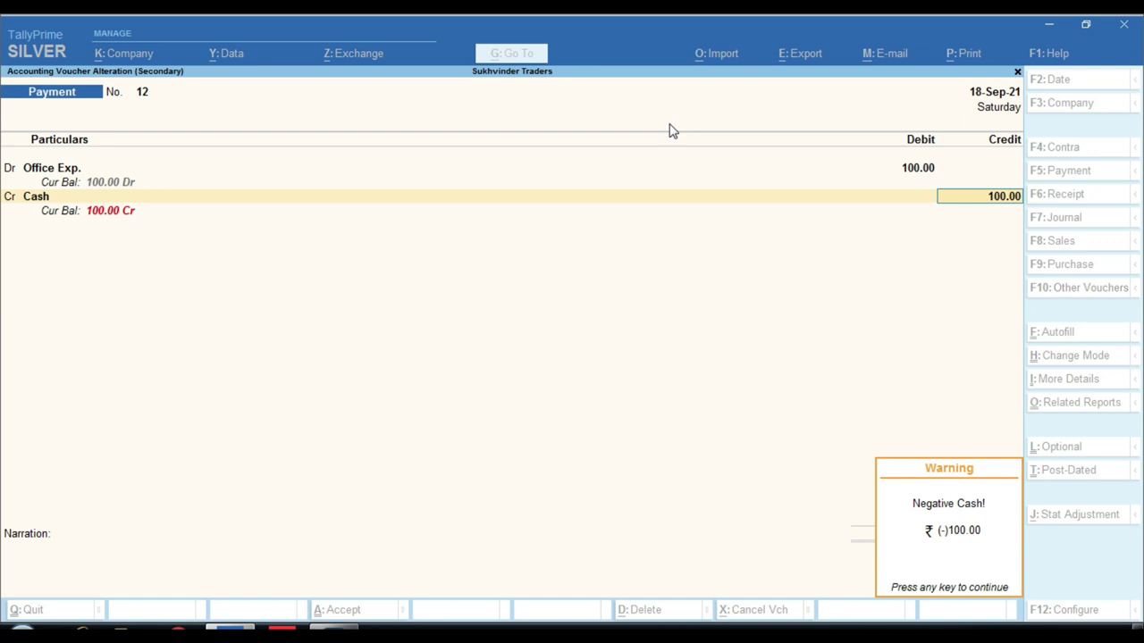
{"action": "key", "text": "Return"}
{"action": "key", "text": "Return"}
{"action": "key", "text": "Return"}
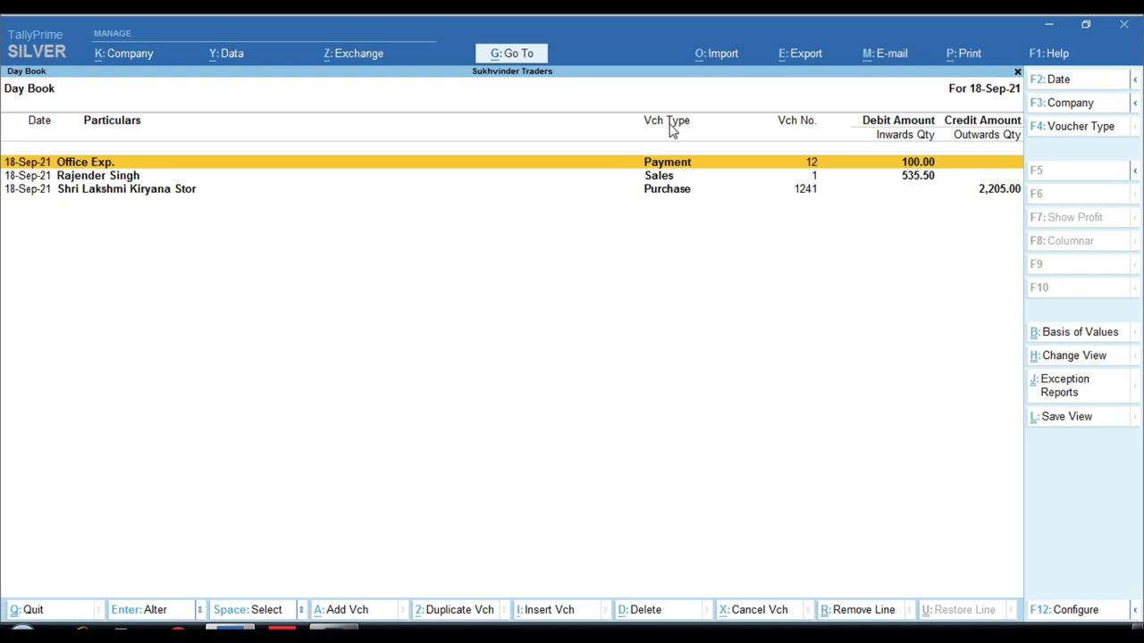
Leave the Day Book and open the Office Exp. ledger for alteration.
{"action": "key", "text": "Escape"}
{"action": "key", "text": "Escape"}
{"action": "key", "text": "a"}
{"action": "key", "text": "Down"}
{"action": "key", "text": "Down"}
{"action": "key", "text": "Up"}
{"action": "key", "text": "Return"}
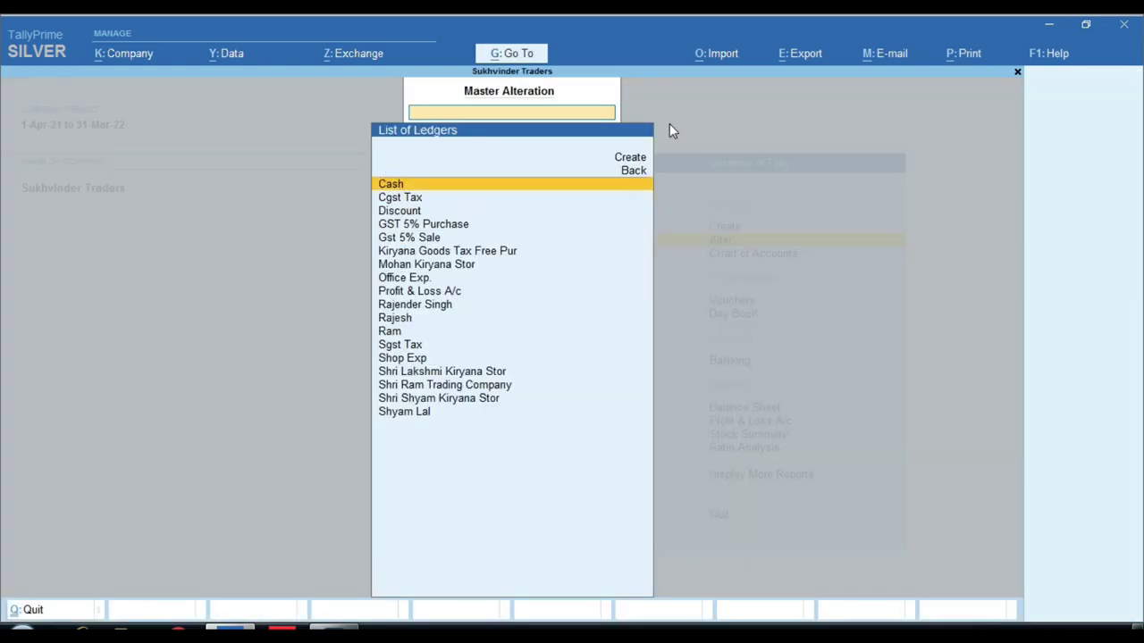
{"action": "type", "text": "of"}
{"action": "key", "text": "Return"}
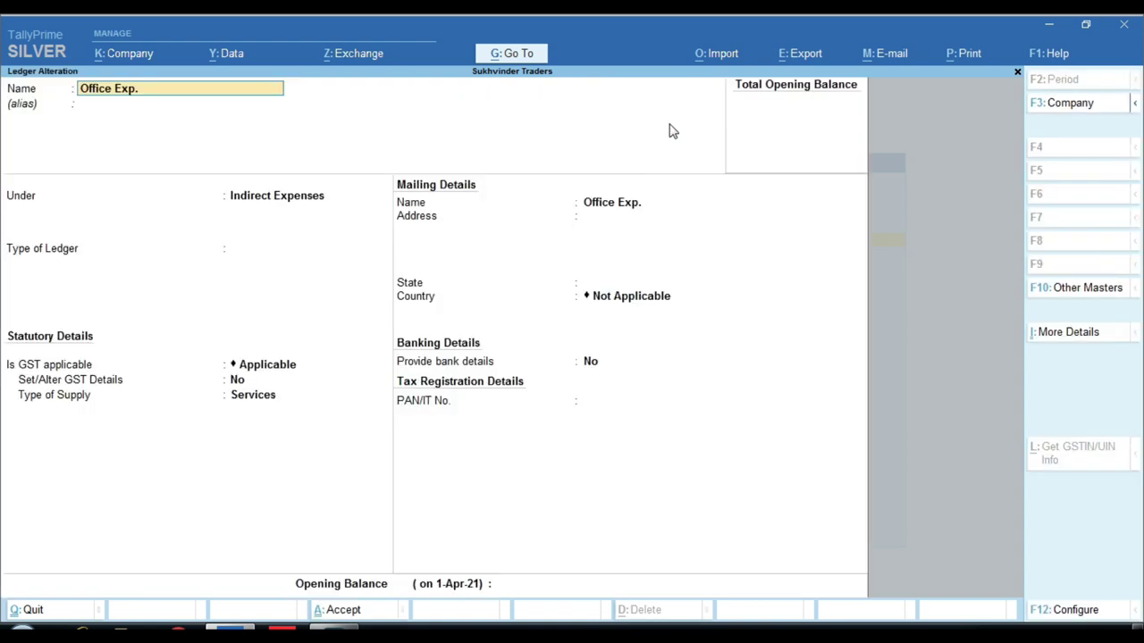
Set GST applicability of the Office Exp. ledger to Not Applicable, save it and return to the Gateway of Tally.
{"action": "key", "text": "Return"}
{"action": "key", "text": "Return"}
{"action": "key", "text": "Return"}
{"action": "key", "text": "Return"}
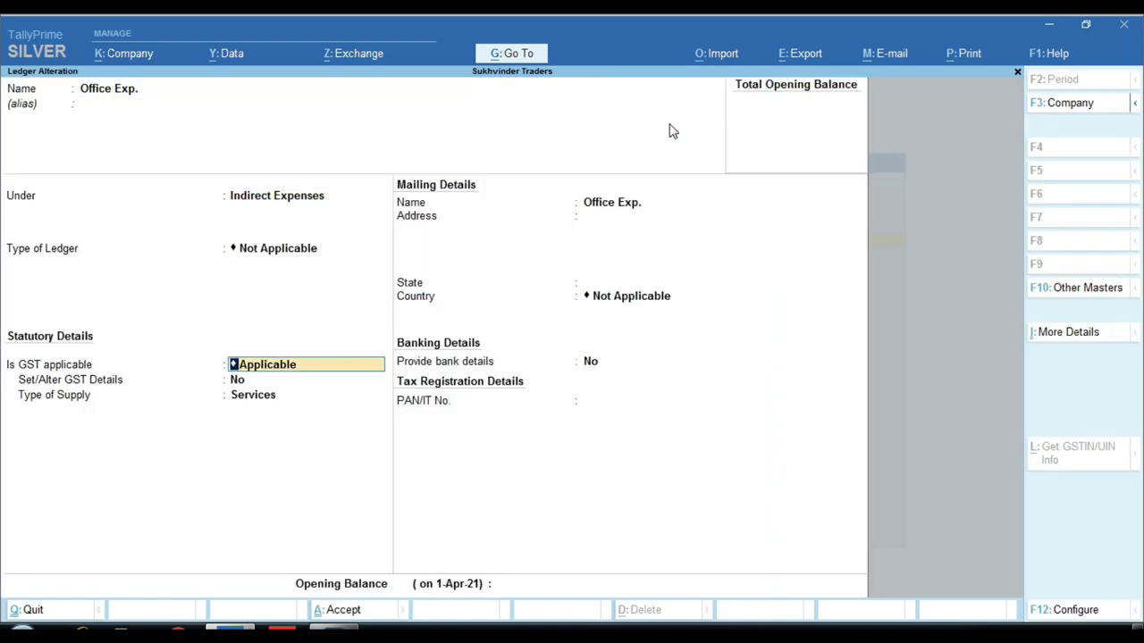
{"action": "key", "text": "BackSpace"}
{"action": "key", "text": "Down"}
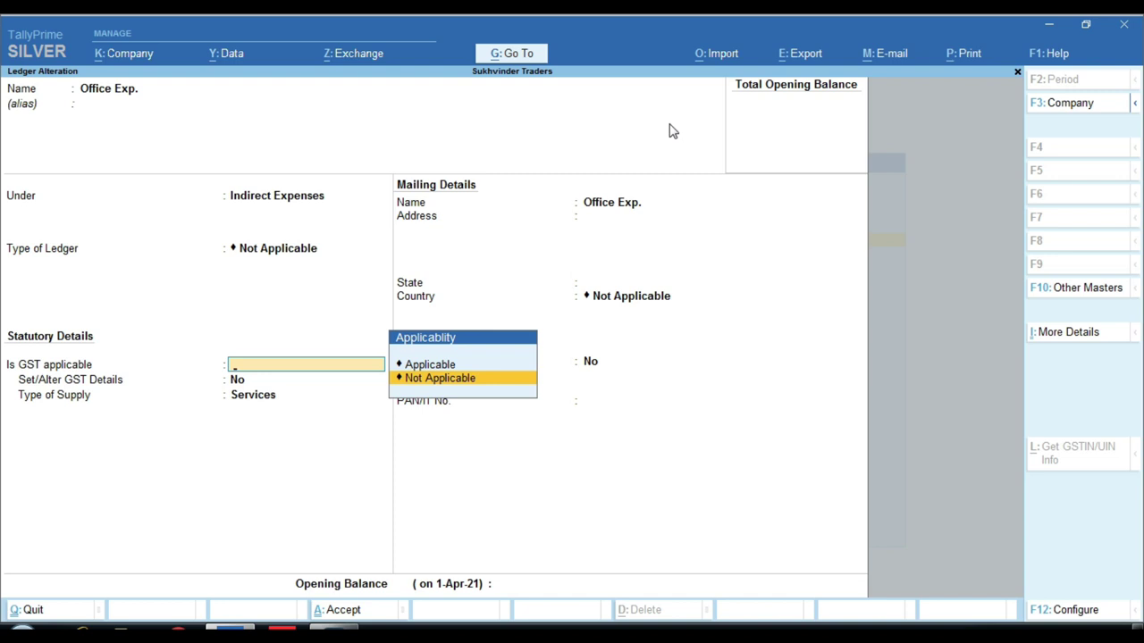
{"action": "key", "text": "Return"}
{"action": "key", "text": "Return"}
{"action": "key", "text": "Return"}
{"action": "key", "text": "Return"}
{"action": "key", "text": "Return"}
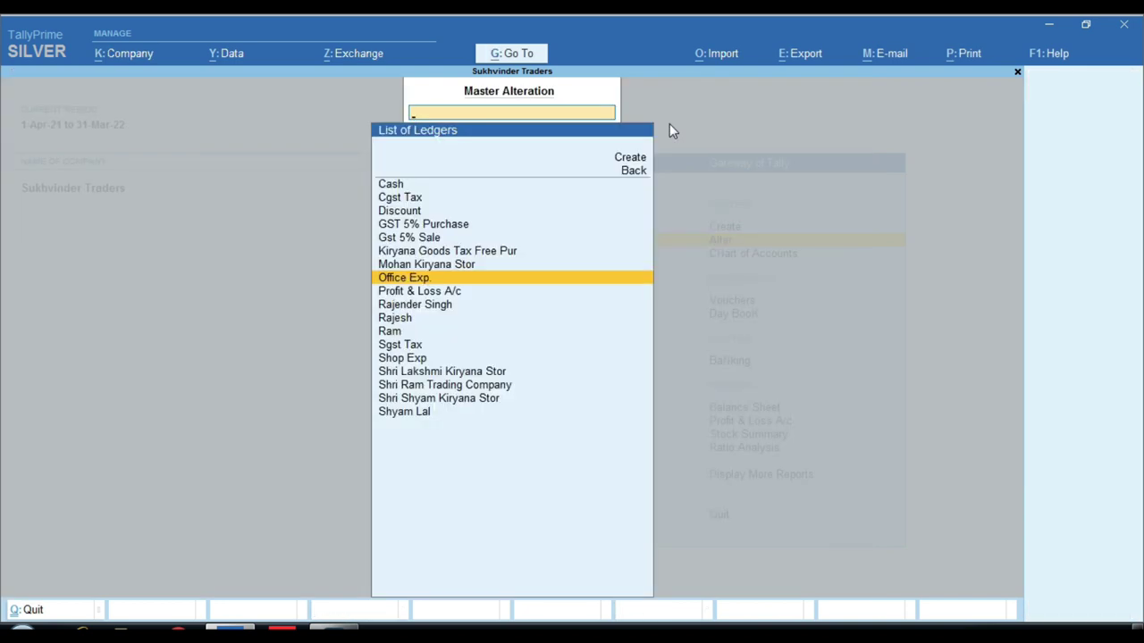
{"action": "key", "text": "Escape"}
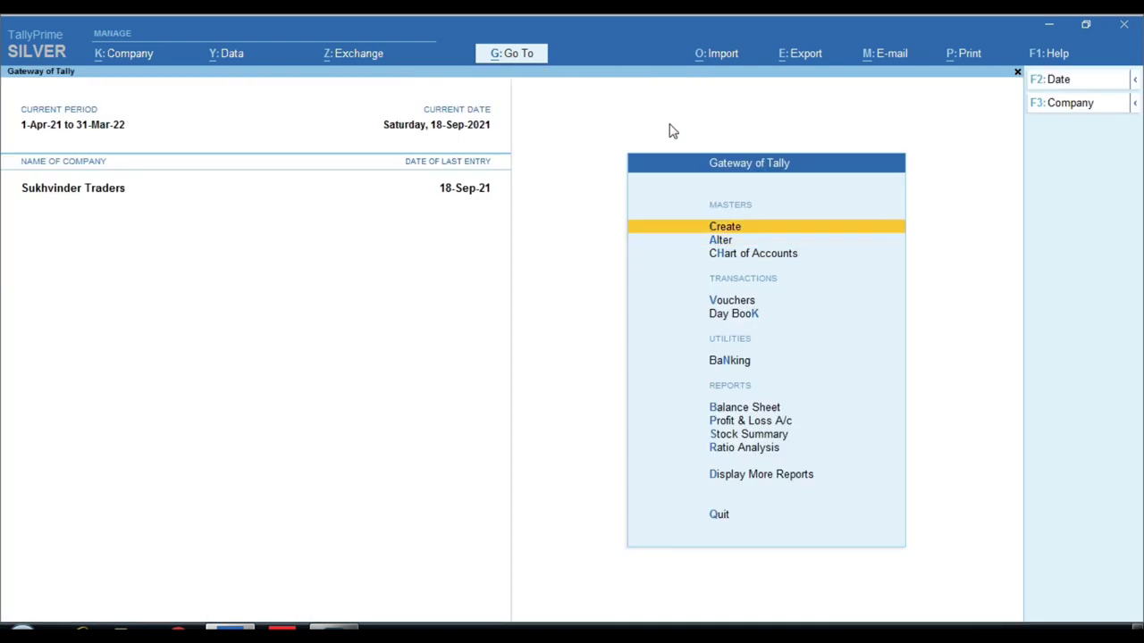
Open the GSTR-3B report for the period ending 18-Sep-21 and examine its uncertain transactions.
{"action": "key", "text": "d"}
{"action": "key", "text": "g"}
{"action": "key", "text": "Down"}
{"action": "key", "text": "Down"}
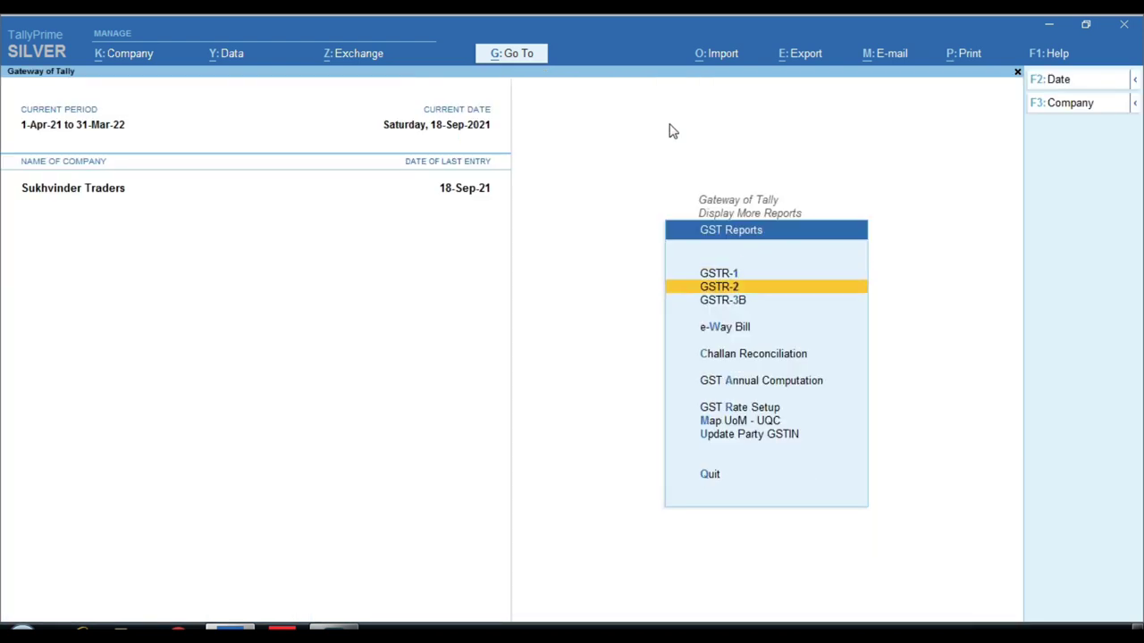
{"action": "key", "text": "Return"}
{"action": "key", "text": "F2"}
{"action": "key", "text": "Return"}
{"action": "type", "text": "18-9"}
{"action": "key", "text": "Return"}
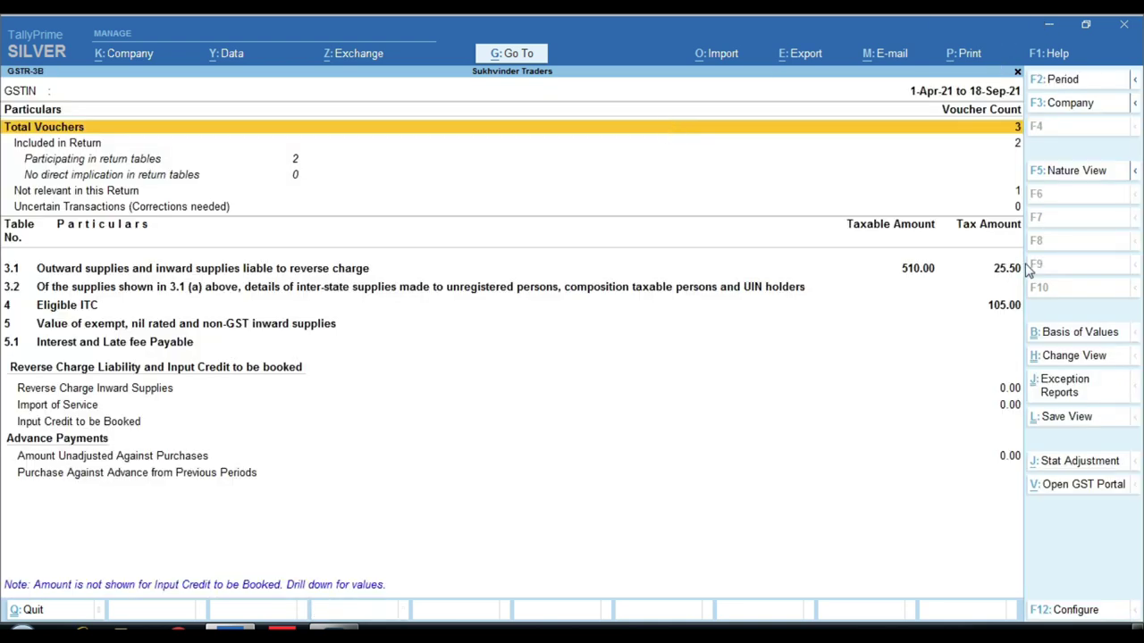
{"action": "key", "text": "ctrl"}
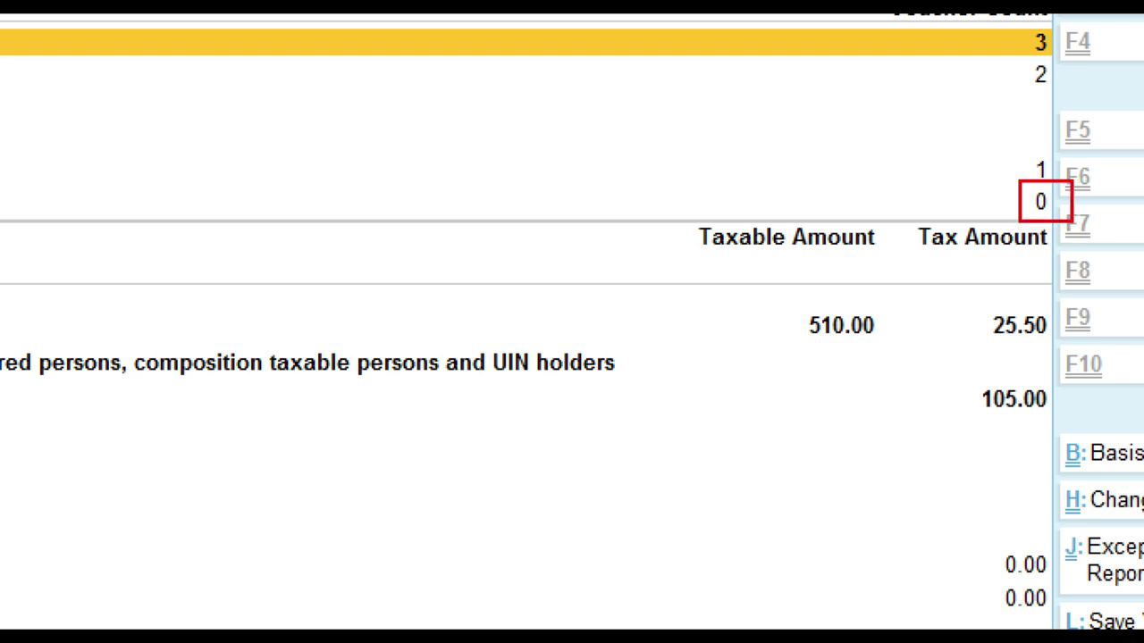
Leave the GST reports and open the Day Book.
{"action": "key", "text": "Escape"}
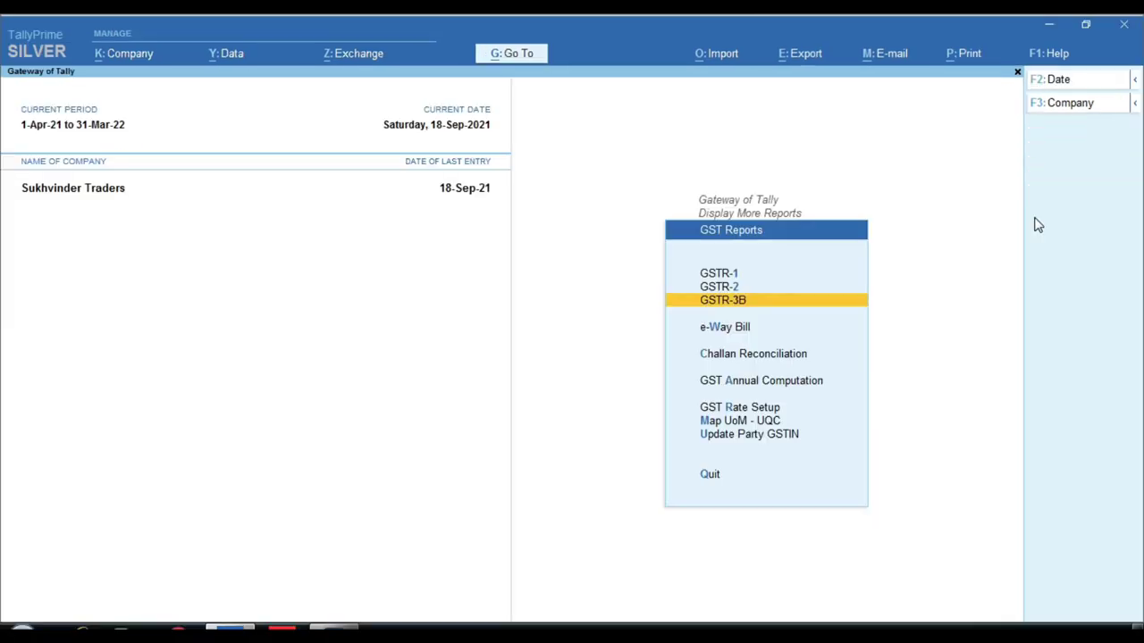
{"action": "key", "text": "Escape"}
{"action": "key", "text": "Escape"}
{"action": "key", "text": "Home"}
{"action": "key", "text": "k"}
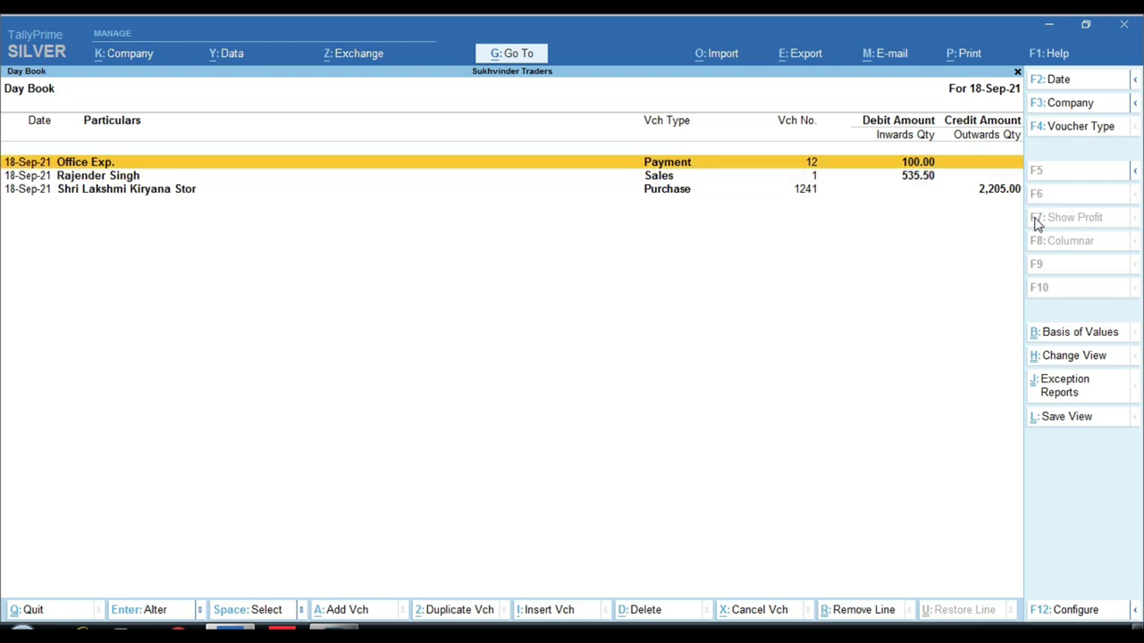
Open the Office Exp. ledger from its payment voucher and check its GST applicability.
{"action": "key", "text": "Return"}
{"action": "key", "text": "Return"}
{"action": "key", "text": "Return"}
{"action": "key", "text": "BackSpace"}
{"action": "key", "text": "BackSpace"}
{"action": "key", "text": "ctrl+Return"}
{"action": "key", "text": "Return"}
{"action": "key", "text": "Return"}
{"action": "key", "text": "Return"}
{"action": "key", "text": "Return"}
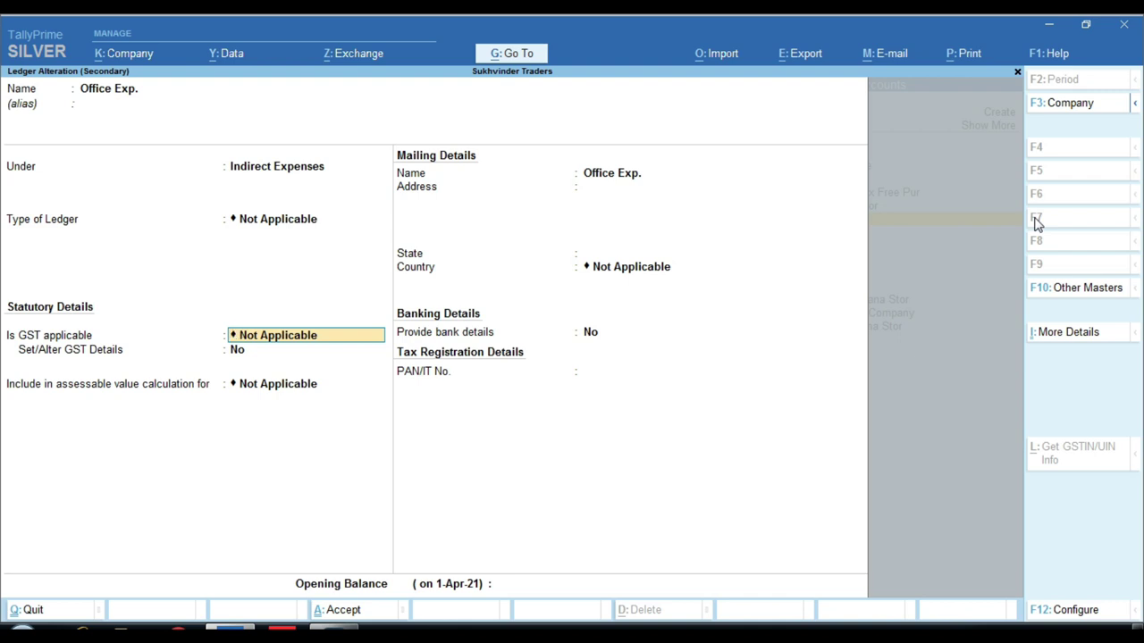
Leave the ledger and the payment voucher without saving and close the Day Book.
{"action": "key", "text": "Escape"}
{"action": "key", "text": "y"}
{"action": "key", "text": "Escape"}
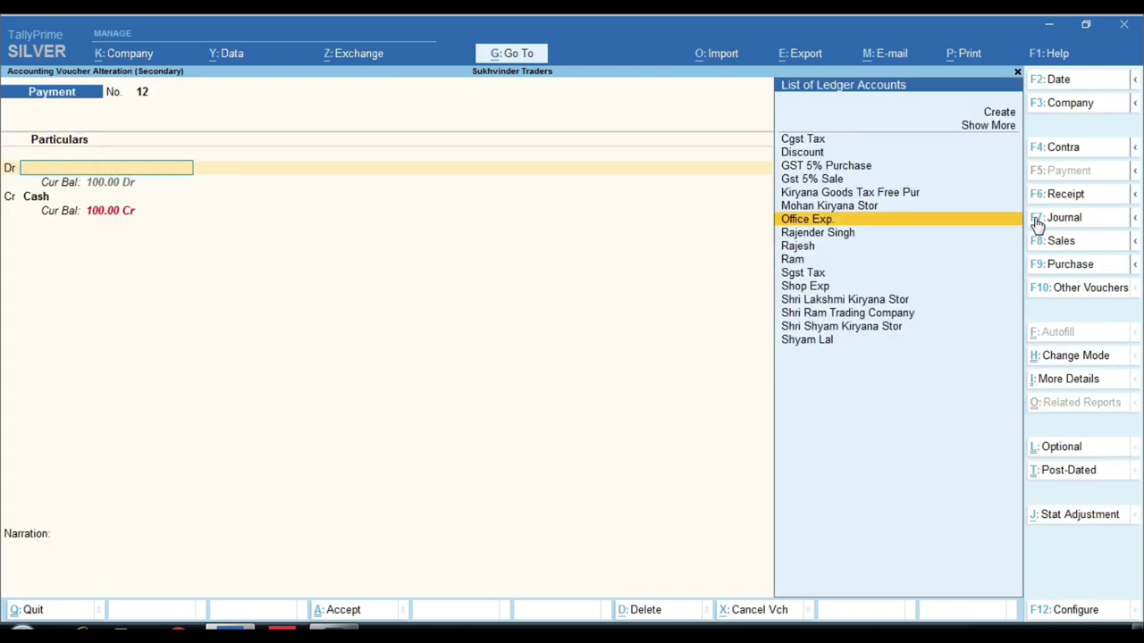
{"action": "key", "text": "Escape"}
{"action": "key", "text": "Escape"}
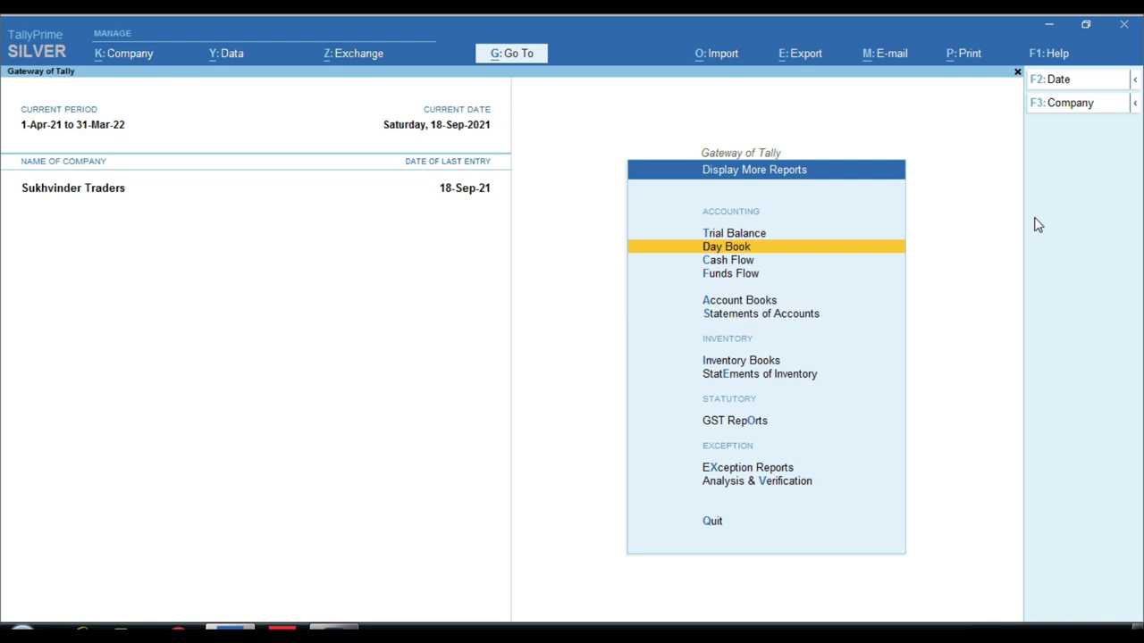
Start a new sales voucher and number it 2.
{"action": "key", "text": "Escape"}
{"action": "key", "text": "Home"}
{"action": "key", "text": "v"}
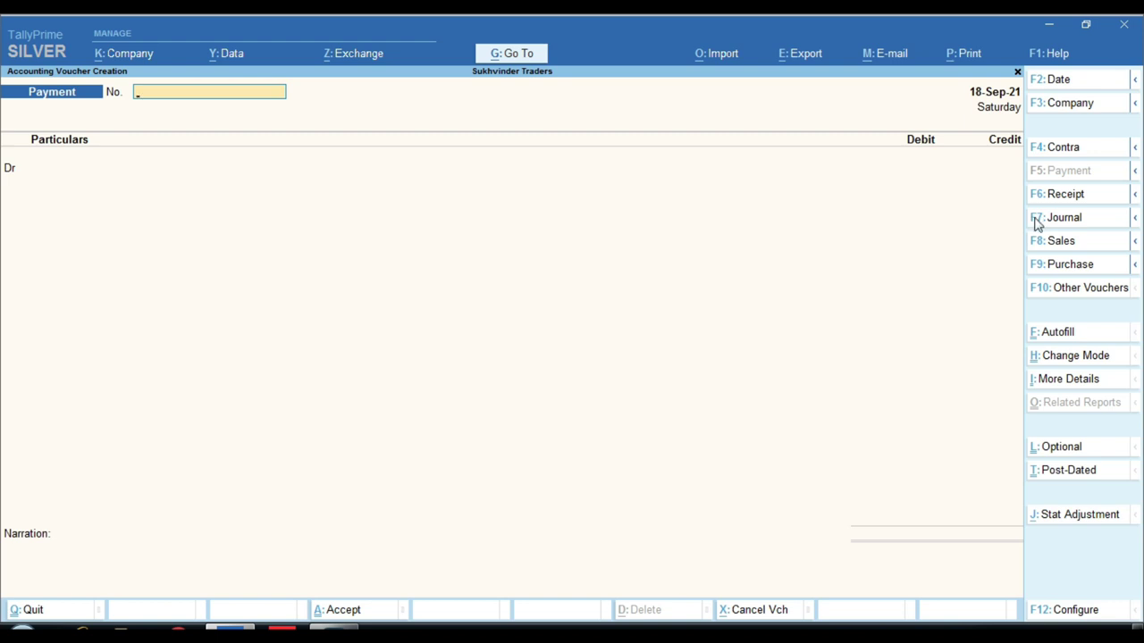
{"action": "key", "text": "Escape"}
{"action": "key", "text": "Return"}
{"action": "key", "text": "F8"}
{"action": "type", "text": "125"}
{"action": "key", "text": "BackSpace"}
{"action": "key", "text": "BackSpace"}
{"action": "key", "text": "BackSpace"}
{"action": "type", "text": "2"}
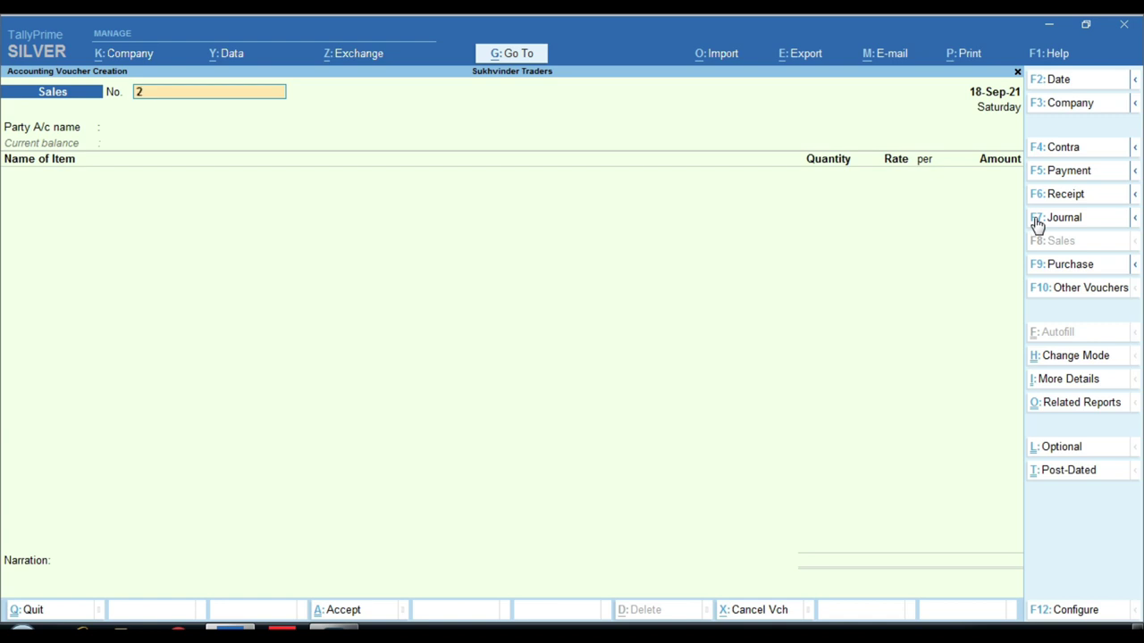
Date the sales voucher 20-Sep-21 and choose Cash as the party account.
{"action": "key", "text": "Return"}
{"action": "key", "text": "F2"}
{"action": "key", "text": "Return"}
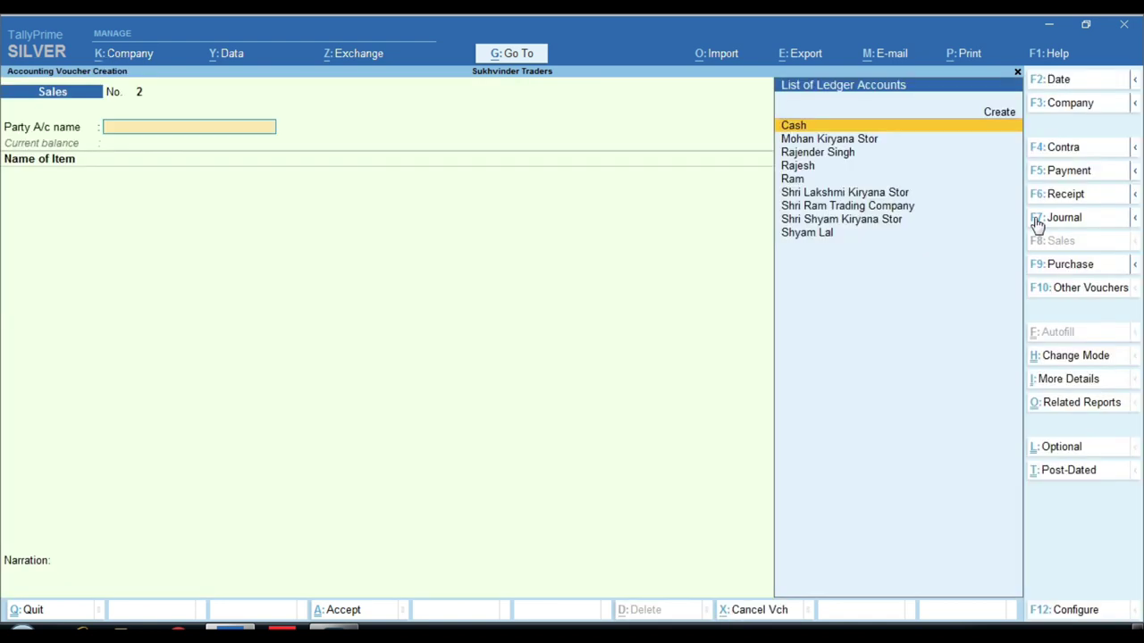
{"action": "key", "text": "Return"}
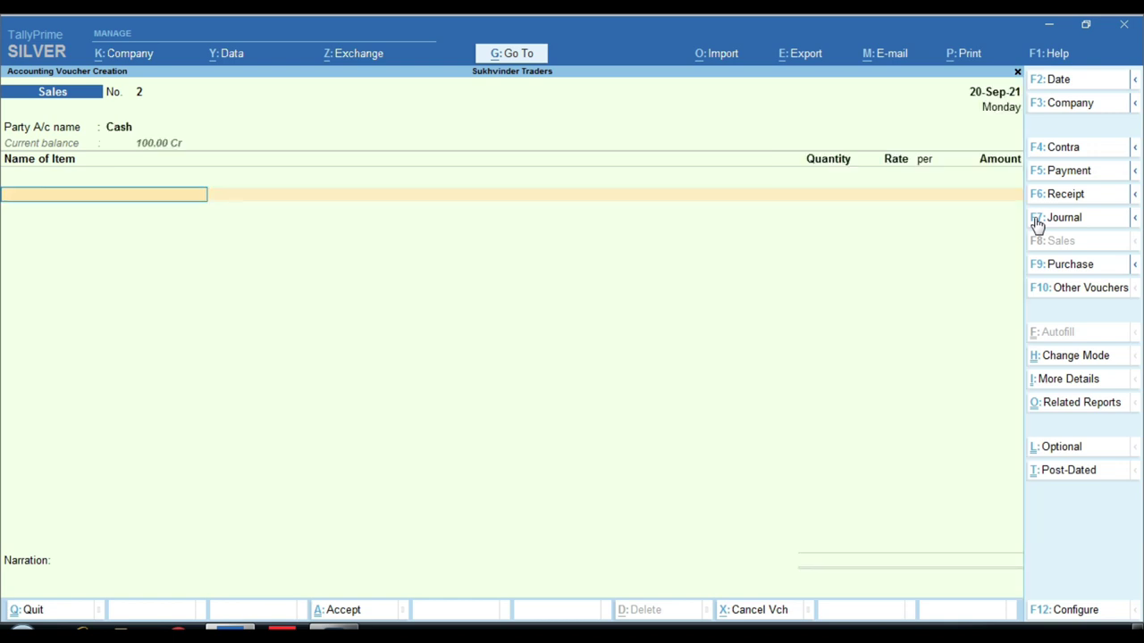
Choose Super Chay 250 Gram as the voucher's item and turn on Set/Alter GST Details in its stock item master.
{"action": "type", "text": "S"}
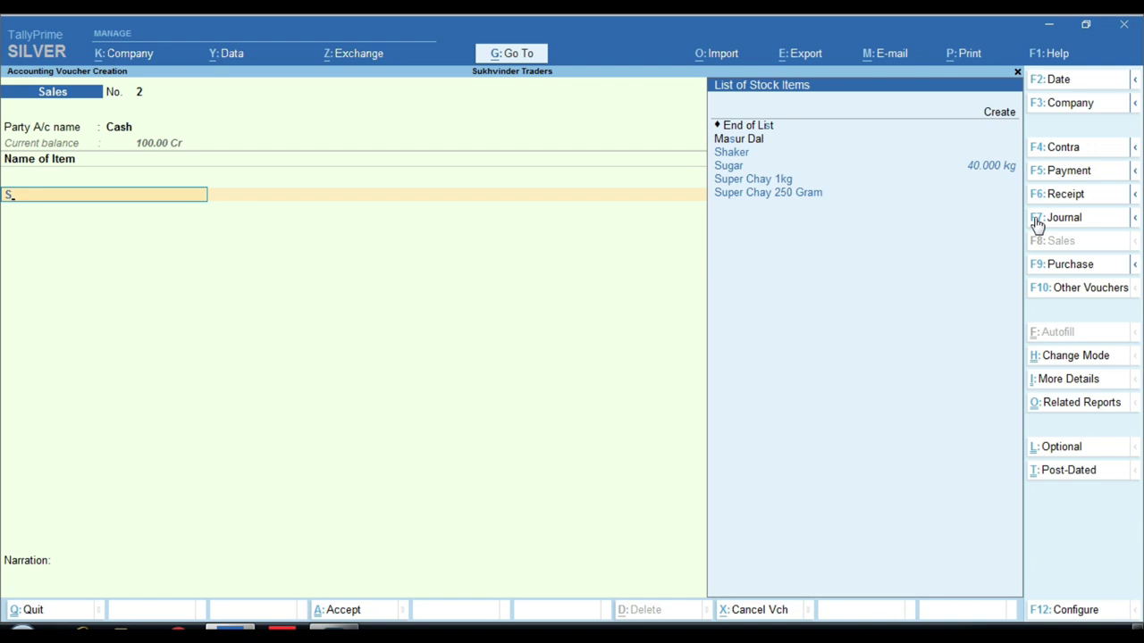
{"action": "key", "text": "Down"}
{"action": "key", "text": "Down"}
{"action": "key", "text": "Down"}
{"action": "key", "text": "ctrl+Return"}
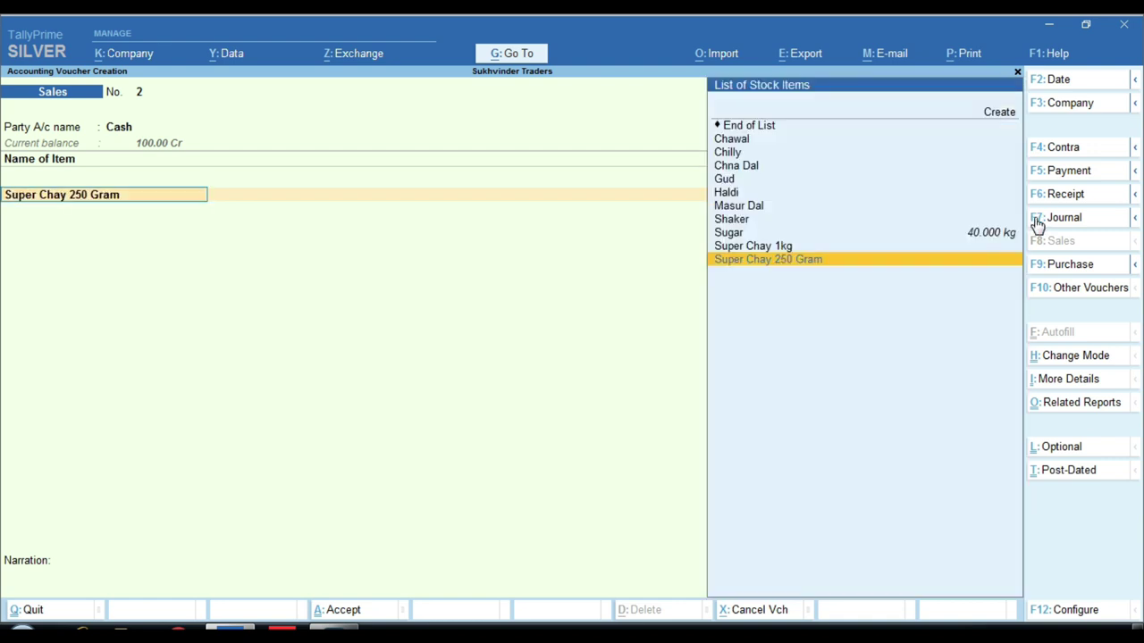
{"action": "key", "text": "Return"}
{"action": "key", "text": "Return"}
{"action": "key", "text": "Return"}
{"action": "key", "text": "Return"}
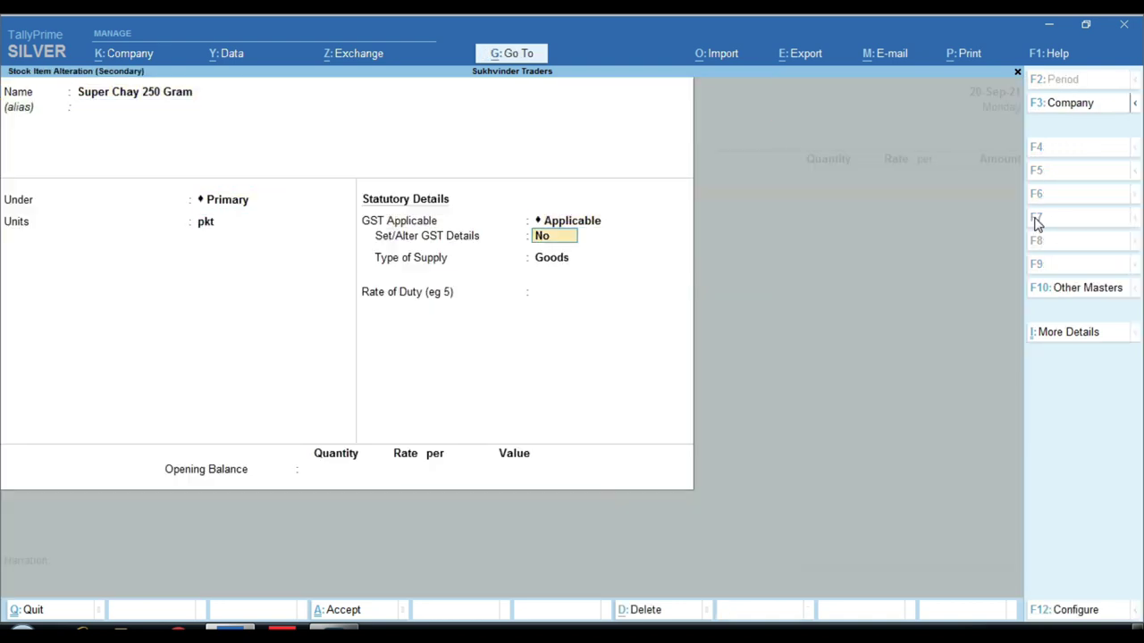
{"action": "key", "text": "y"}
Enter a GST rate of 12% in the Super Chay 250 Gram item's GST details and save the stock item.
{"action": "key", "text": "Return"}
{"action": "key", "text": "Return"}
{"action": "key", "text": "Down"}
{"action": "key", "text": "Down"}
{"action": "key", "text": "Down"}
{"action": "key", "text": "Return"}
{"action": "key", "text": "Return"}
{"action": "key", "text": "Return"}
{"action": "type", "text": "12"}
{"action": "key", "text": "Return"}
{"action": "key", "text": "Return"}
{"action": "key", "text": "Return"}
{"action": "key", "text": "Return"}
{"action": "key", "text": "Return"}
{"action": "key", "text": "Return"}
Enter a quantity of 5 pkt at a rate of 100 for Super Chay 250 Gram.
{"action": "key", "text": "Return"}
{"action": "type", "text": "5"}
{"action": "key", "text": "Return"}
{"action": "key", "text": "Return"}
{"action": "type", "text": "100"}
{"action": "key", "text": "Return"}
{"action": "key", "text": "Return"}
{"action": "key", "text": "Return"}
Create a sales ledger named Gst 12 % Sale from the voucher and place it under Sales Accounts.
{"action": "key", "text": "alt+c"}
{"action": "type", "text": "Gst 12"}
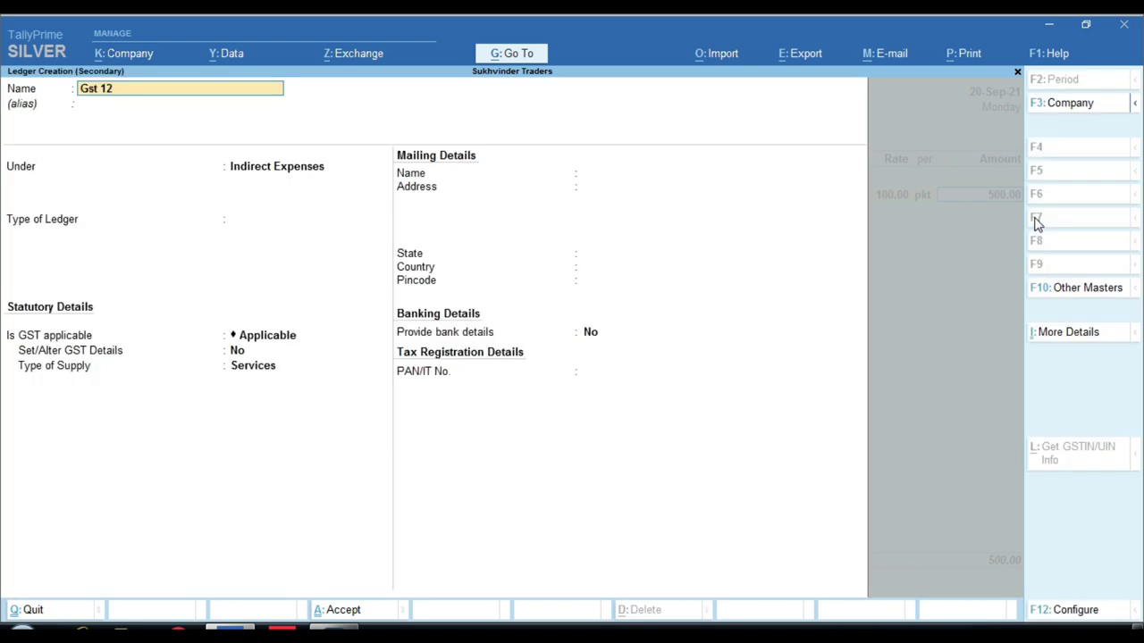
{"action": "type", "text": "%"}
{"action": "key", "text": "BackSpace"}
{"action": "type", "text": "% Sale"}
{"action": "key", "text": "Return"}
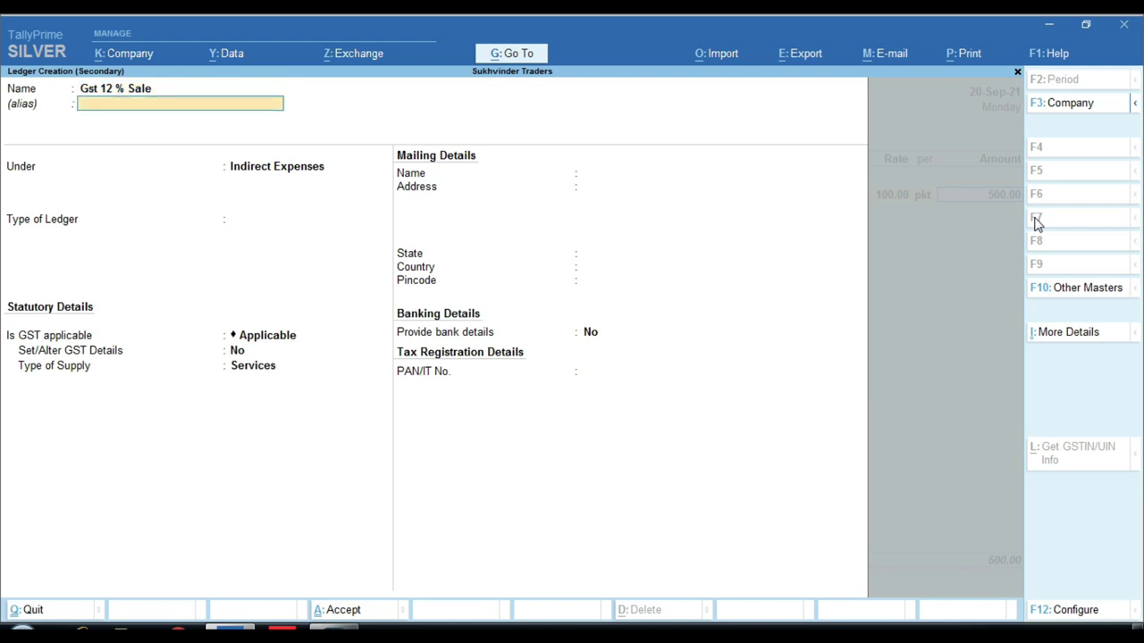
{"action": "key", "text": "Return"}
{"action": "type", "text": "sal"}
{"action": "key", "text": "Return"}
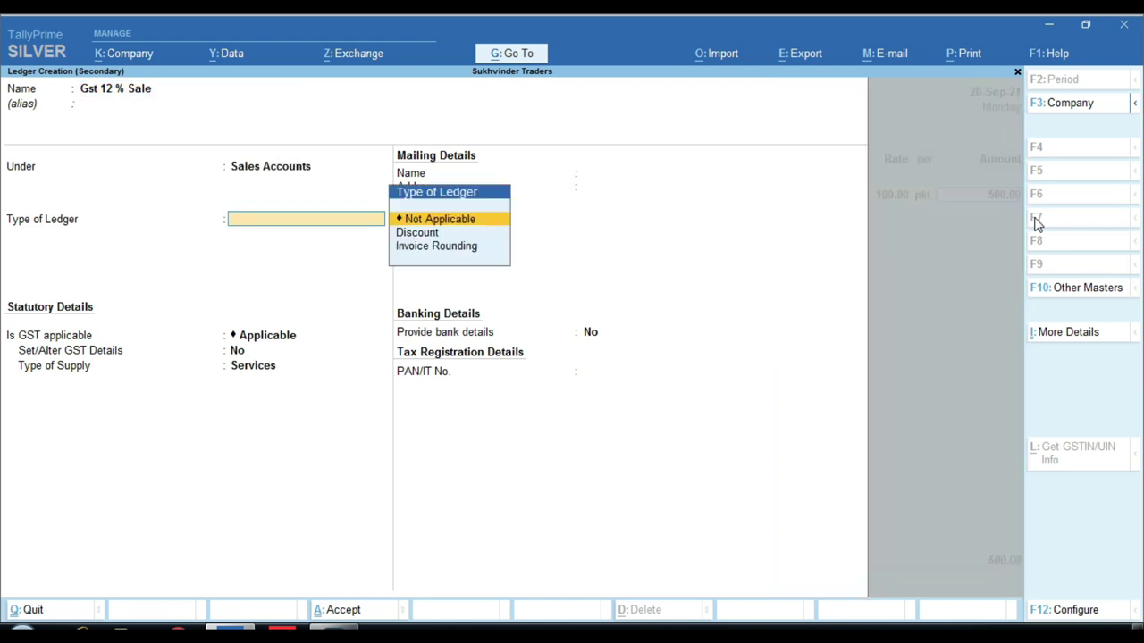
Set both ledger type and GST applicability to Not Applicable for the Gst 12 % Sale ledger and save it.
{"action": "key", "text": "Return"}
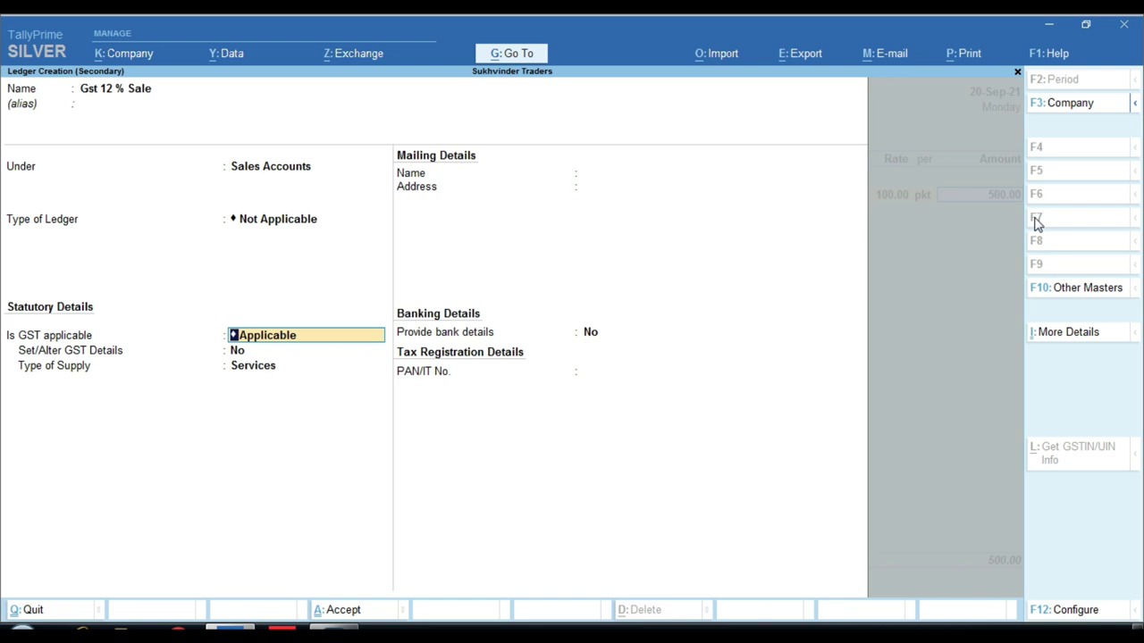
{"action": "key", "text": "Down"}
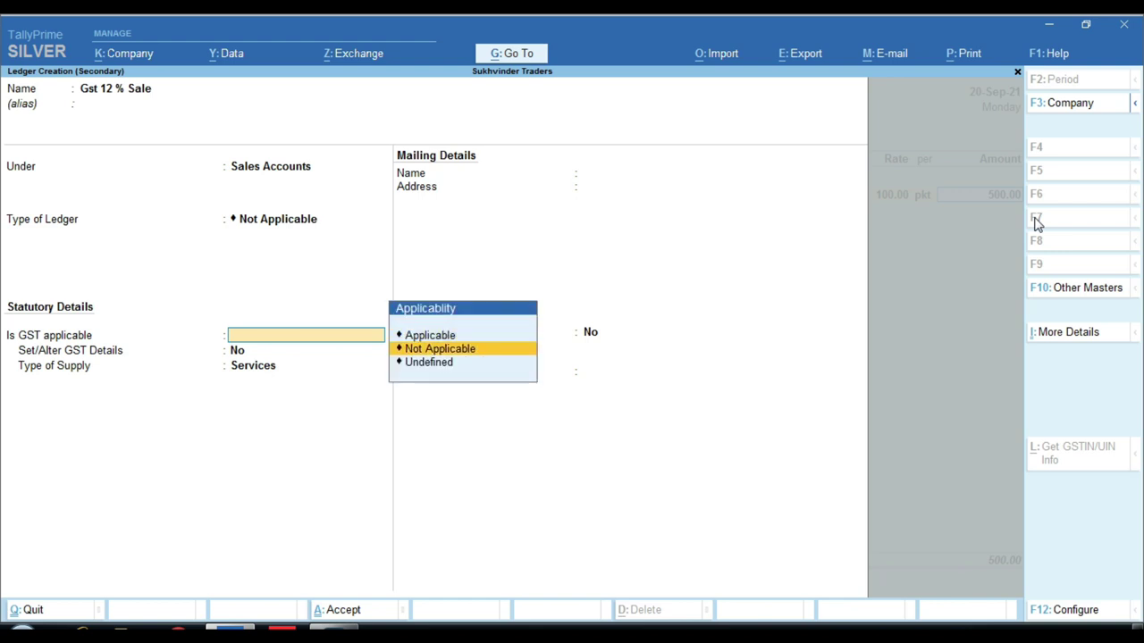
{"action": "key", "text": "Return"}
{"action": "key", "text": "Return"}
{"action": "key", "text": "Return"}
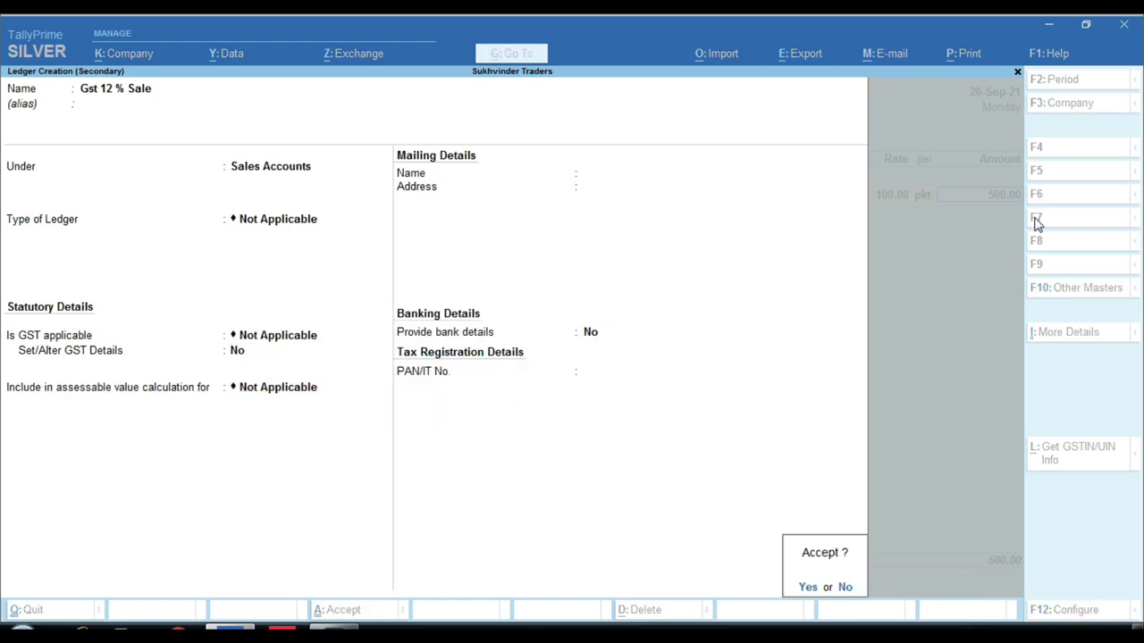
{"action": "key", "text": "Return"}
Add the Cgst Tax and Sgst Tax ledgers to the sales voucher without amounts and accept the voucher.
{"action": "key", "text": "Return"}
{"action": "type", "text": "c"}
{"action": "key", "text": "Return"}
{"action": "key", "text": "Return"}
{"action": "type", "text": "sg"}
{"action": "key", "text": "Return"}
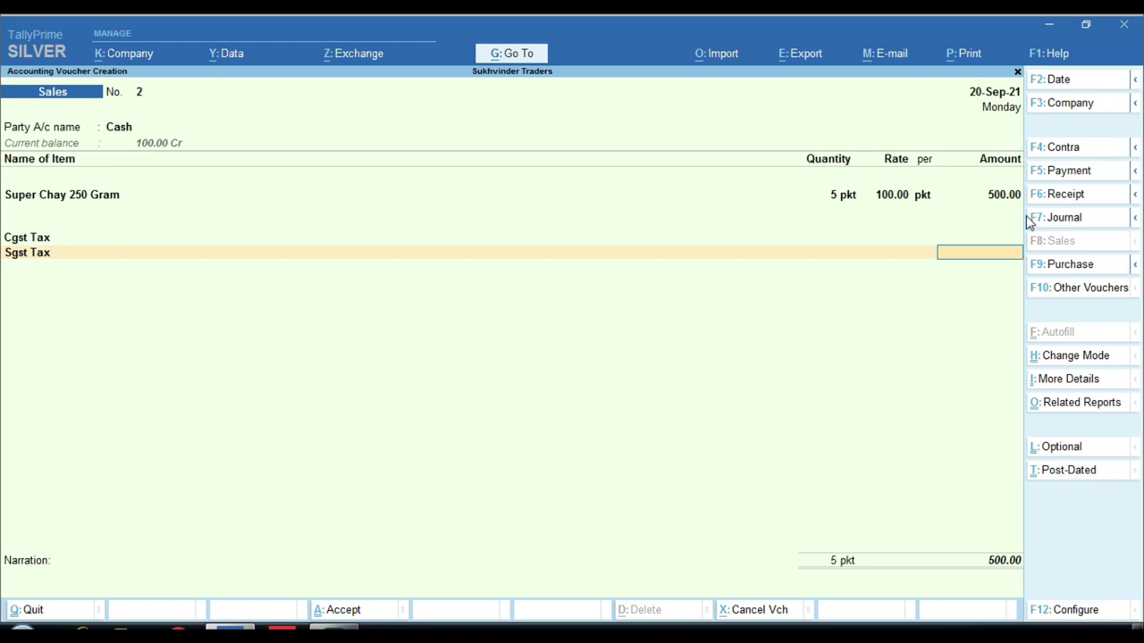
{"action": "key", "text": "ctrl"}
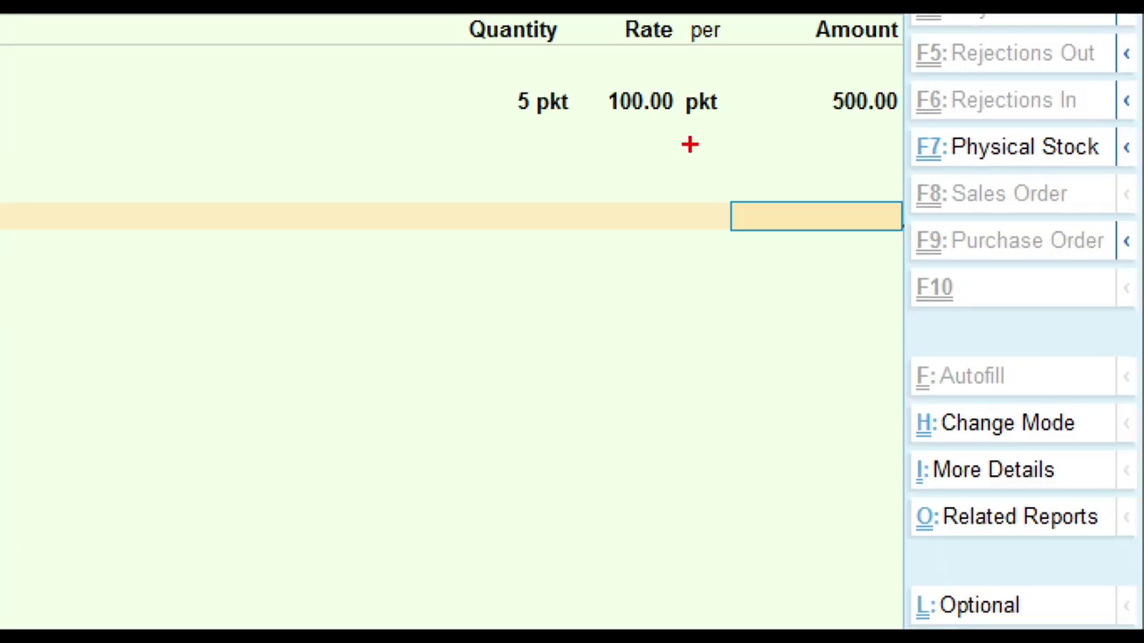
{"action": "mouse_move", "coordinate": [689, 143]}
{"action": "left_mouse_down"}
{"action": "mouse_move", "coordinate": [802, 238]}
{"action": "mouse_move", "coordinate": [934, 289]}
{"action": "left_mouse_up"}
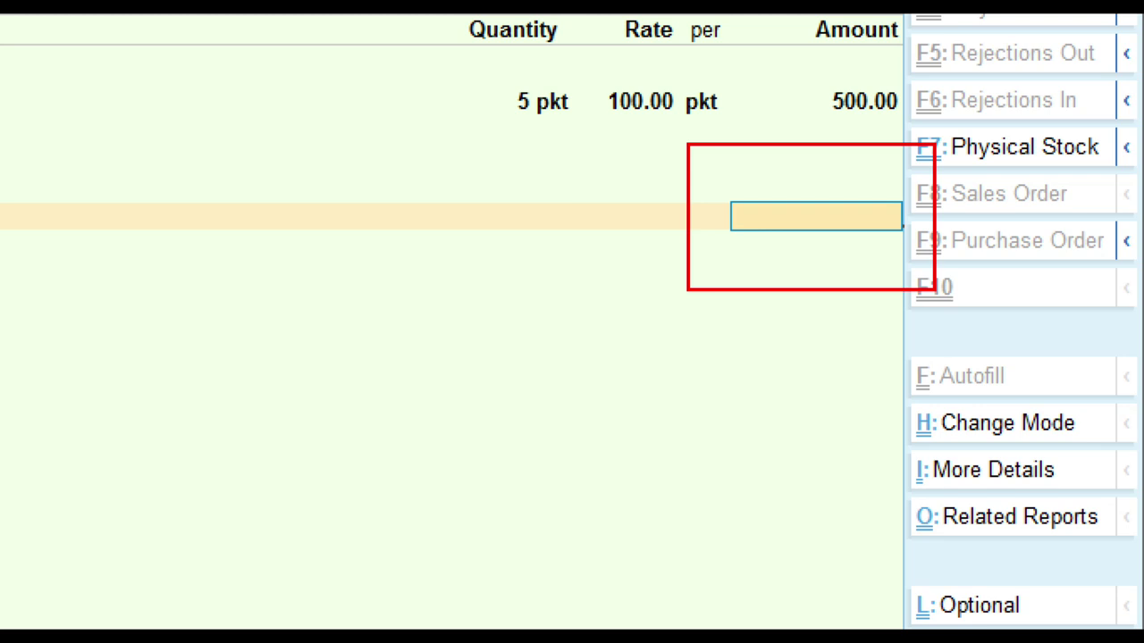
{"action": "key", "text": "Return"}
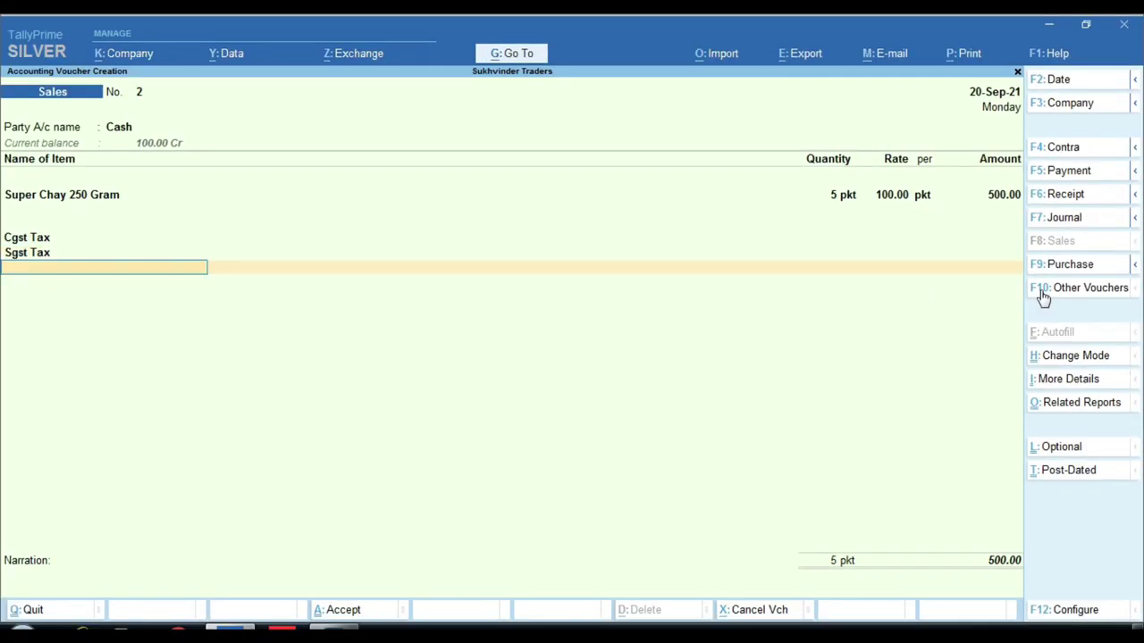
{"action": "key", "text": "Return"}
{"action": "key", "text": "Return"}
{"action": "key", "text": "Return"}
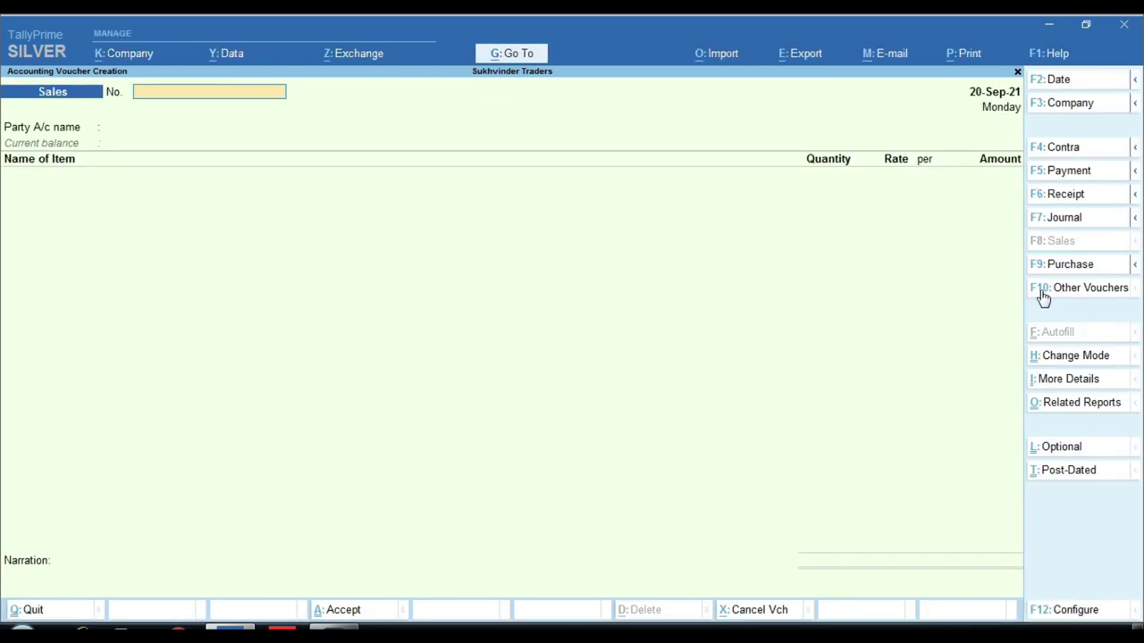
Open the GSTR-3B report and examine the counts of not relevant and uncertain vouchers.
{"action": "key", "text": "Escape"}
{"action": "key", "text": "Up"}
{"action": "key", "text": "Up"}
{"action": "key", "text": "Up"}
{"action": "key", "text": "d"}
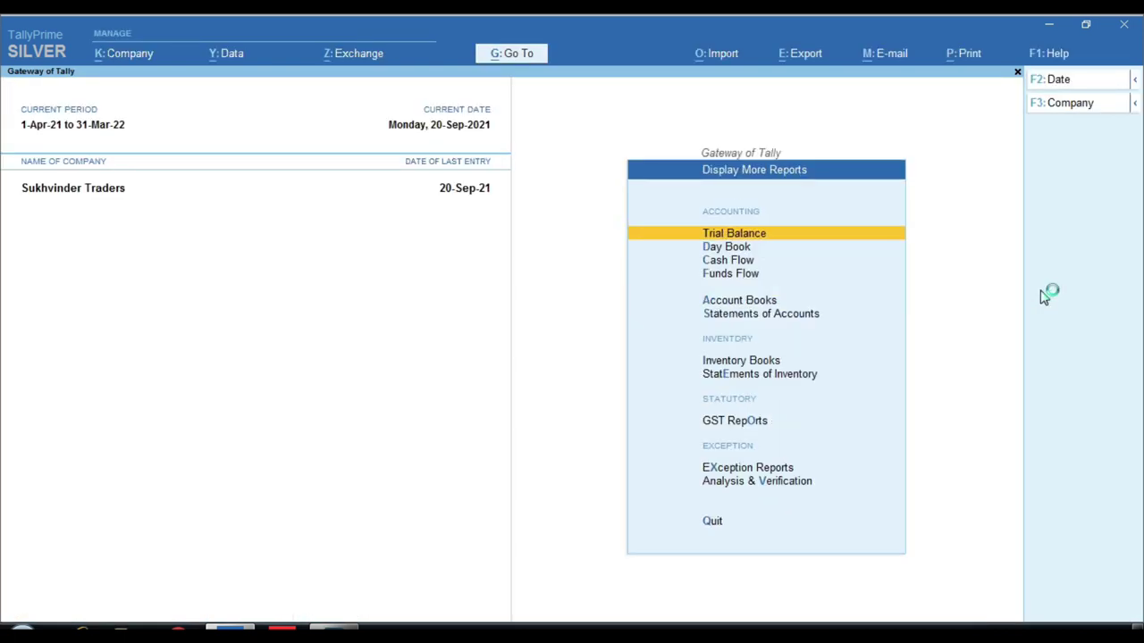
{"action": "key", "text": "g"}
{"action": "key", "text": "Down"}
{"action": "key", "text": "Down"}
{"action": "key", "text": "Return"}
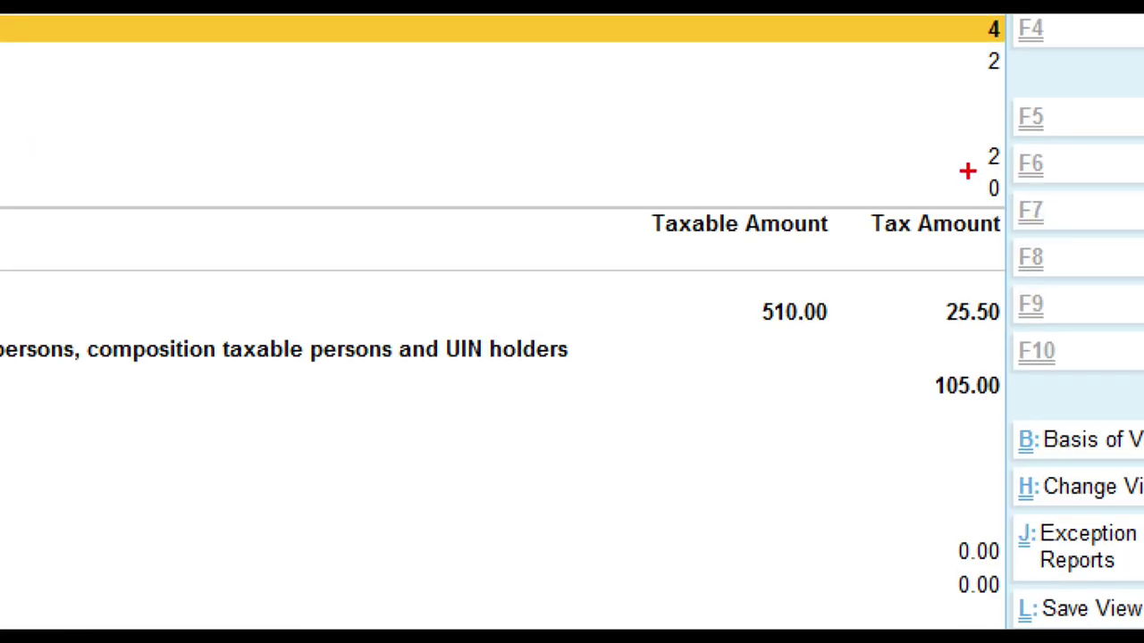
{"action": "left_click_drag", "start_coordinate": [966, 167], "coordinate": [1025, 210]}
Leave the GSTR-3B report and open the Gst 12 % Sale ledger for alteration.
{"action": "key", "text": "Escape"}
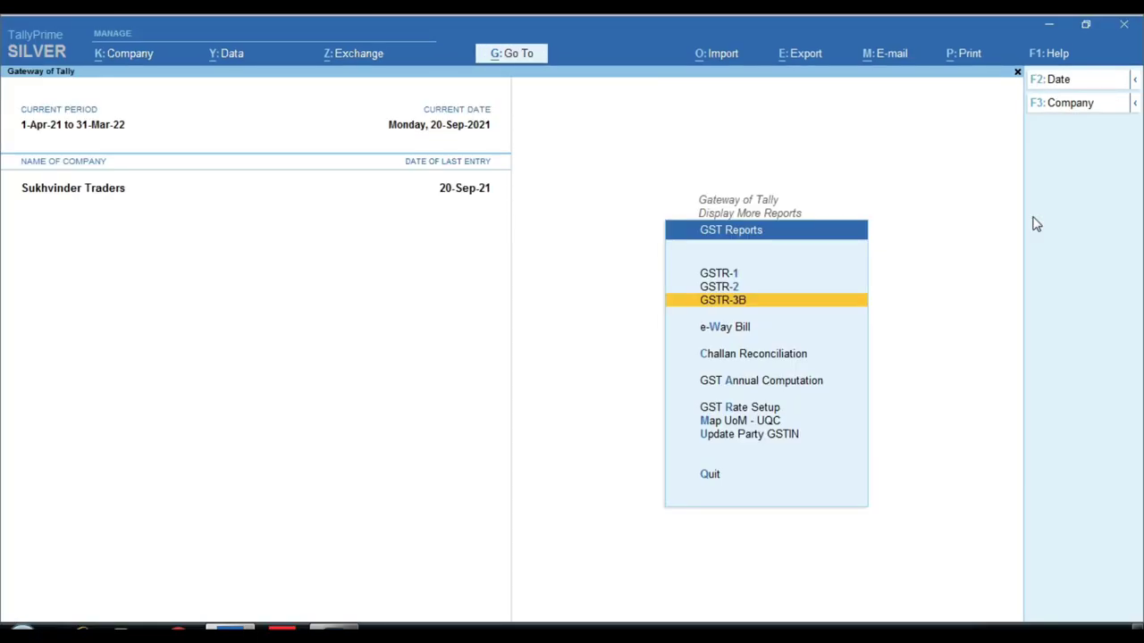
{"action": "key", "text": "Escape"}
{"action": "key", "text": "Escape"}
{"action": "key", "text": "Home"}
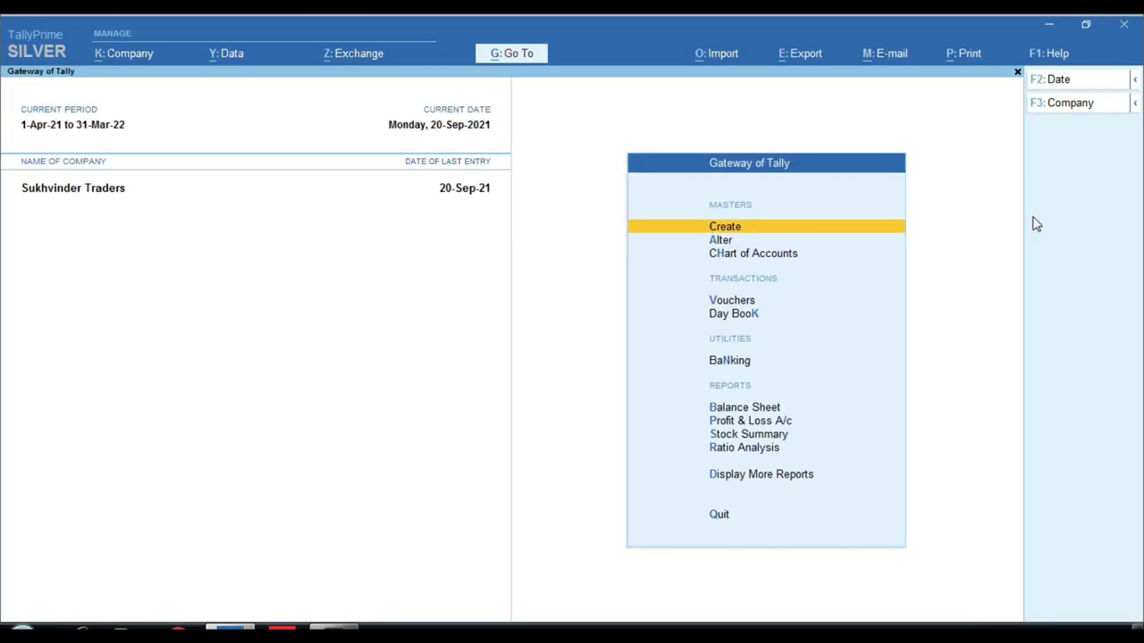
{"action": "key", "text": "a"}
{"action": "key", "text": "Down"}
{"action": "key", "text": "Return"}
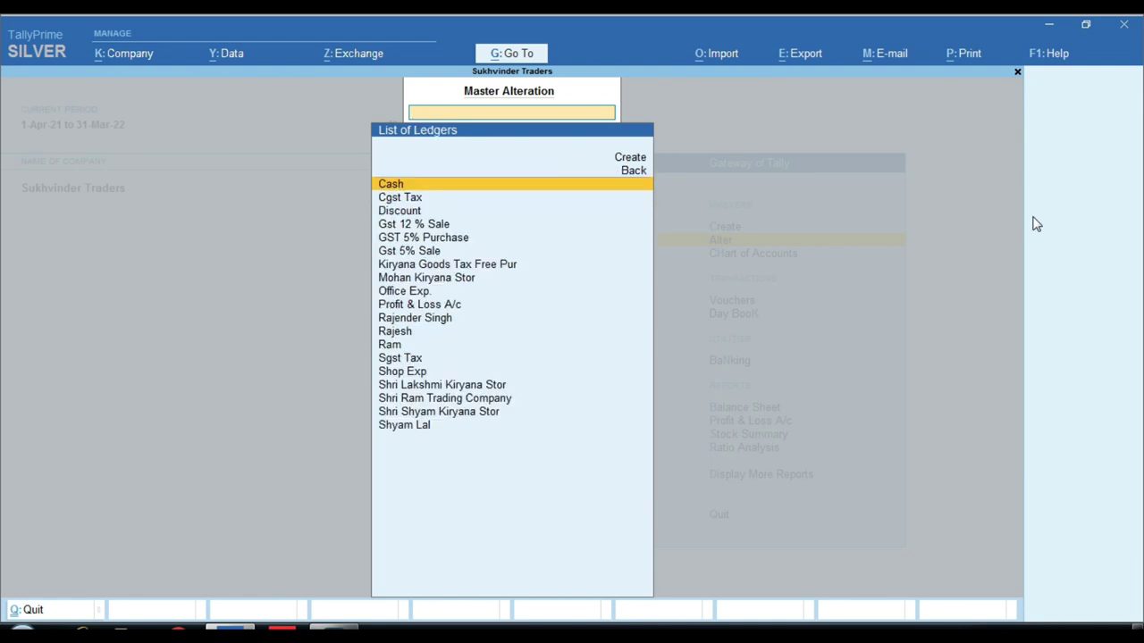
{"action": "type", "text": "12"}
{"action": "key", "text": "Return"}
Set GST applicability to Applicable and the type of supply to Goods for the Gst 12 % Sale ledger and save it.
{"action": "key", "text": "Return"}
{"action": "key", "text": "Return"}
{"action": "key", "text": "Return"}
{"action": "key", "text": "Return"}
{"action": "key", "text": "Up"}
{"action": "key", "text": "Return"}
{"action": "key", "text": "Return"}
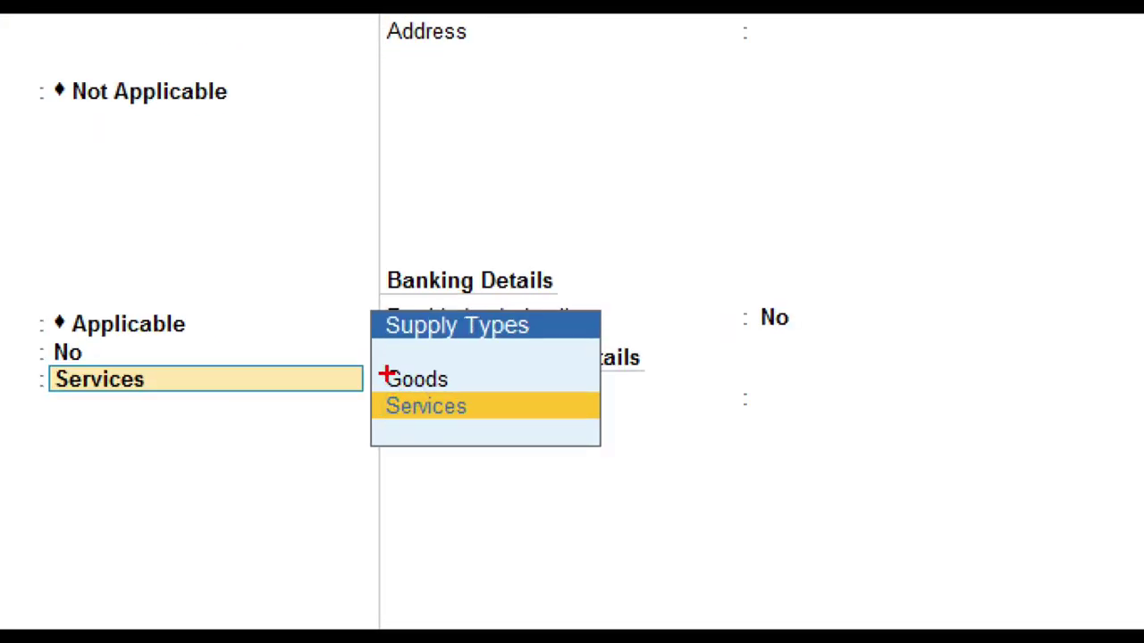
{"action": "mouse_move", "coordinate": [355, 350]}
{"action": "left_mouse_down"}
{"action": "mouse_move", "coordinate": [427, 439]}
{"action": "mouse_move", "coordinate": [500, 454]}
{"action": "mouse_move", "coordinate": [640, 437]}
{"action": "left_mouse_up"}
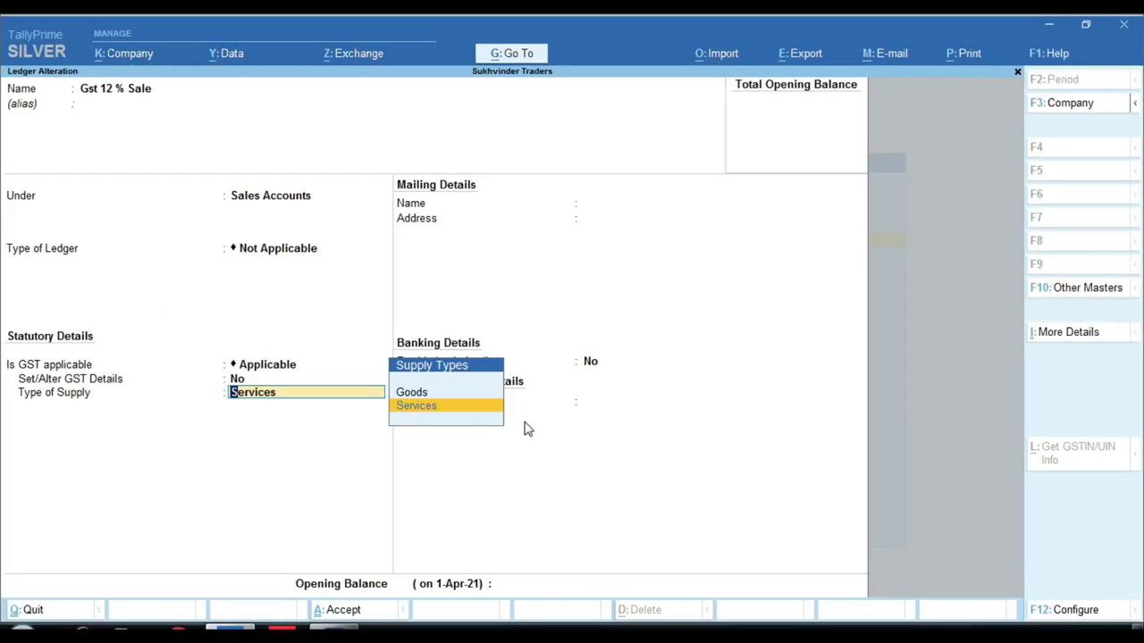
{"action": "key", "text": "Up"}
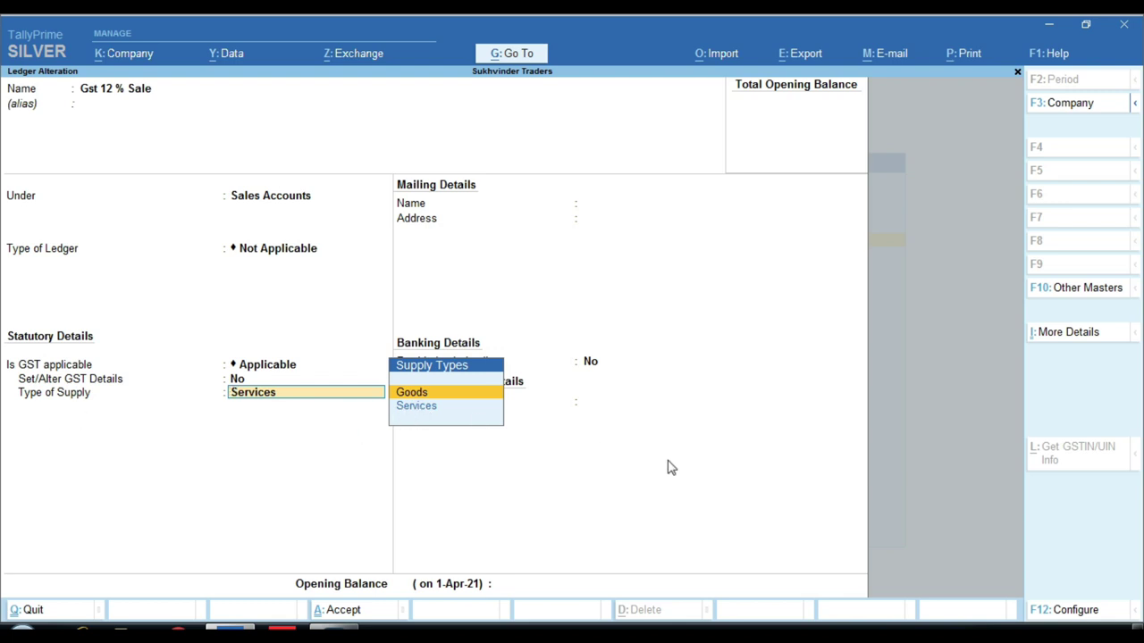
{"action": "key", "text": "Return"}
{"action": "key", "text": "Return"}
{"action": "key", "text": "Return"}
{"action": "key", "text": "Return"}
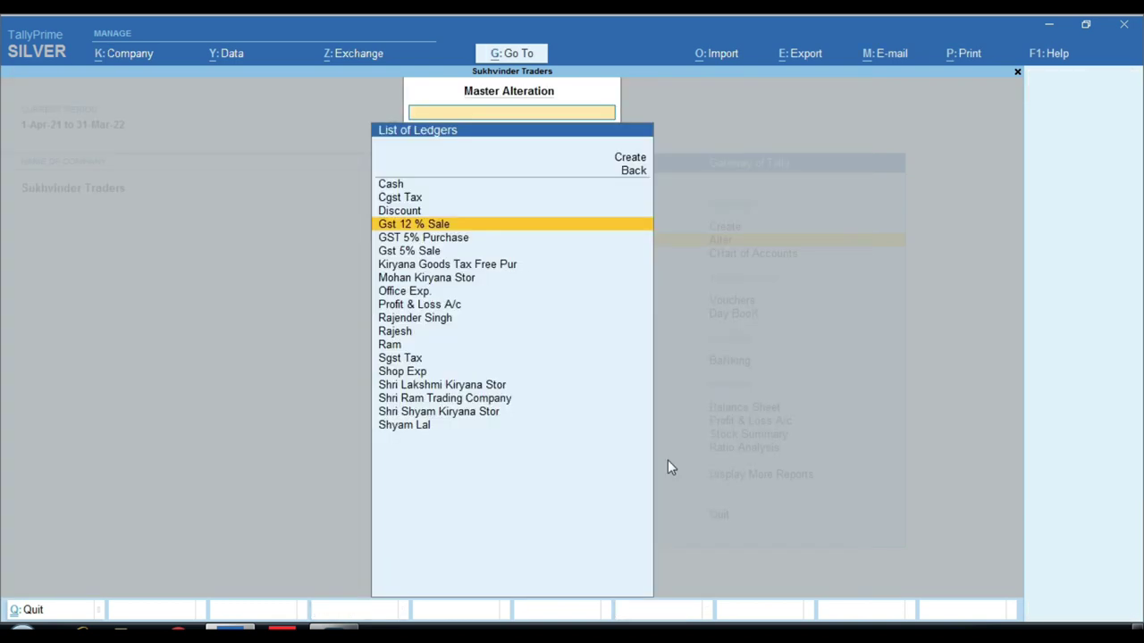
Open the 20-Sep-21 cash sales voucher from the Day Book and go to the accounting details of Super Chay 250 Gram.
{"action": "key", "text": "Escape"}
{"action": "key", "text": "Up"}
{"action": "key", "text": "d"}
{"action": "key", "text": "d"}
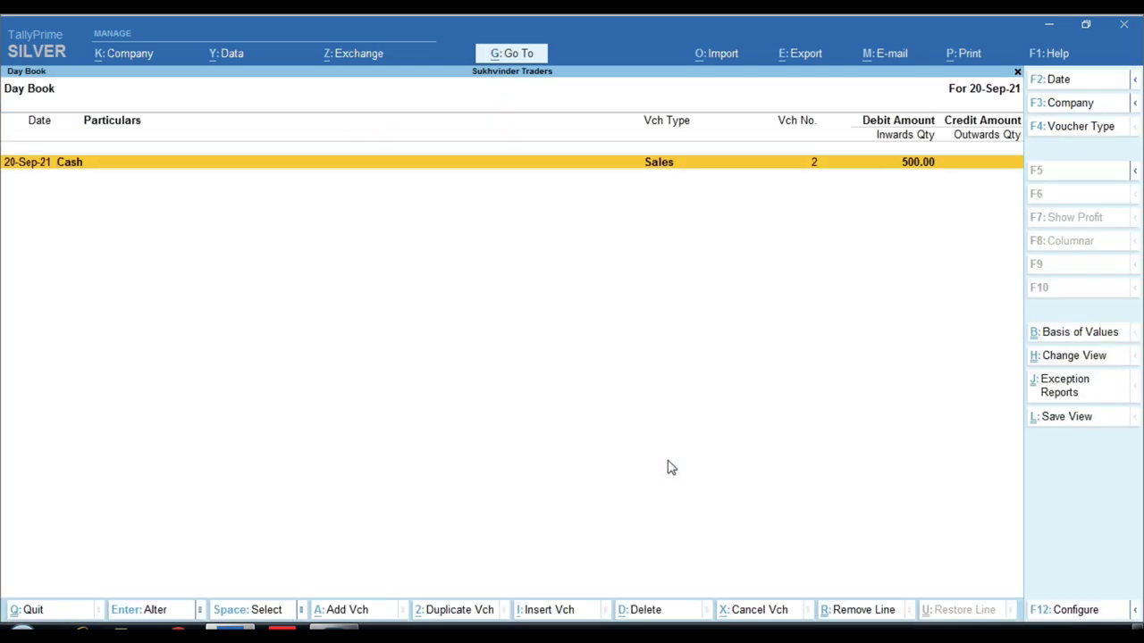
{"action": "key", "text": "Return"}
{"action": "key", "text": "Return"}
{"action": "key", "text": "Return"}
{"action": "key", "text": "Return"}
{"action": "key", "text": "Return"}
{"action": "key", "text": "Return"}
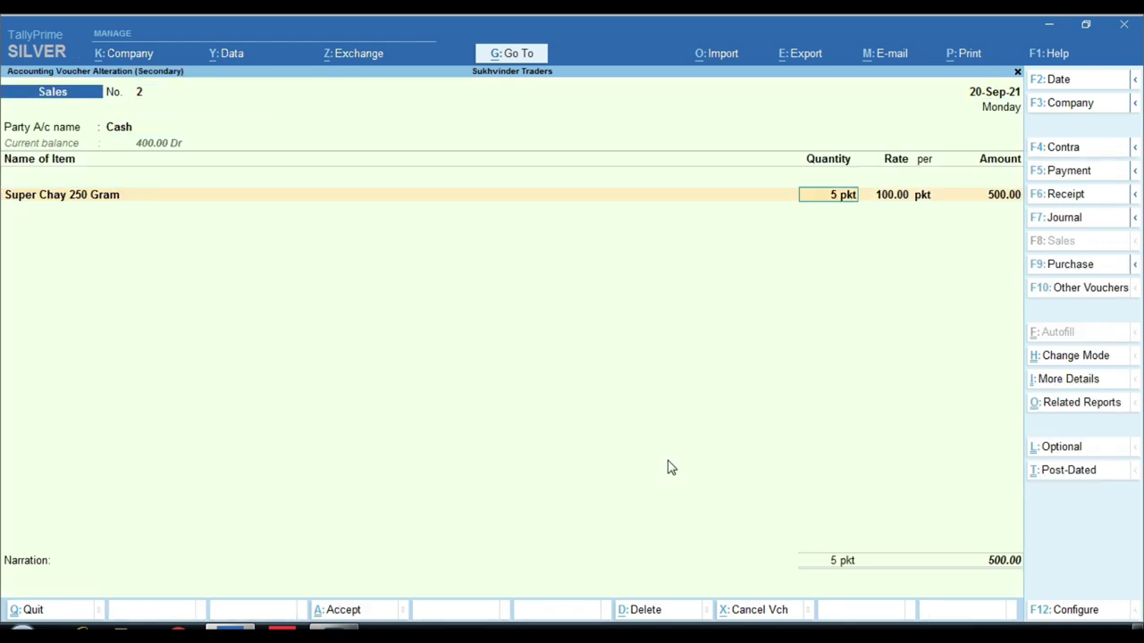
{"action": "key", "text": "Return"}
{"action": "key", "text": "Return"}
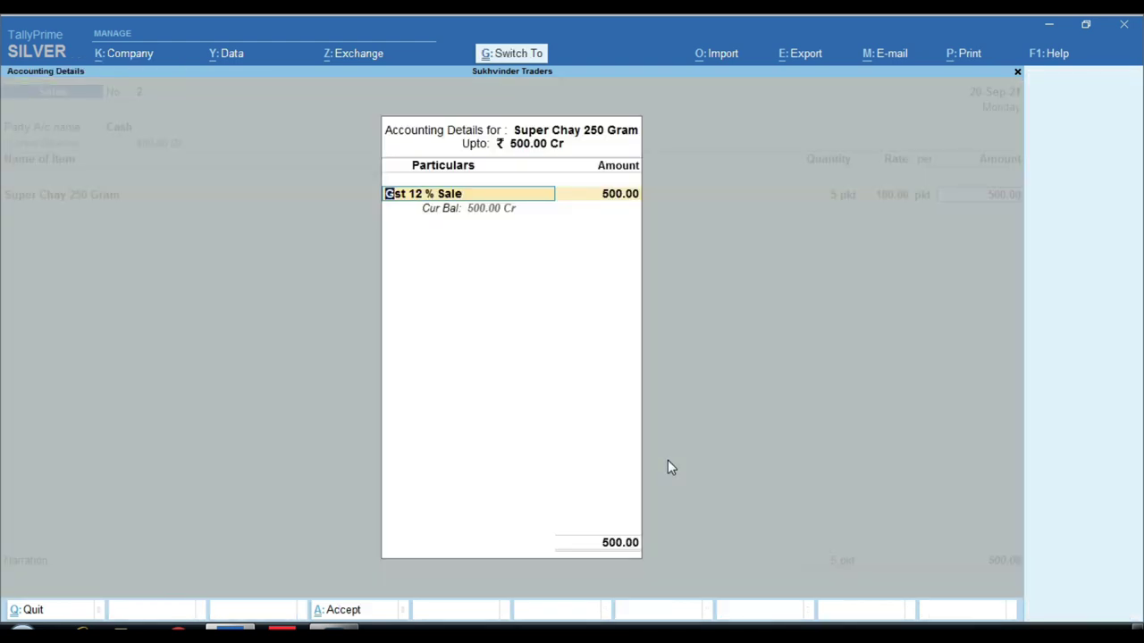
Open the Gst 12 % Sale ledger from the voucher, check its GST settings and accept it without changes.
{"action": "key", "text": "ctrl+Return"}
{"action": "key", "text": "Return"}
{"action": "key", "text": "Return"}
{"action": "key", "text": "Return"}
{"action": "key", "text": "Return"}
{"action": "key", "text": "Return"}
{"action": "key", "text": "Return"}
{"action": "key", "text": "Return"}
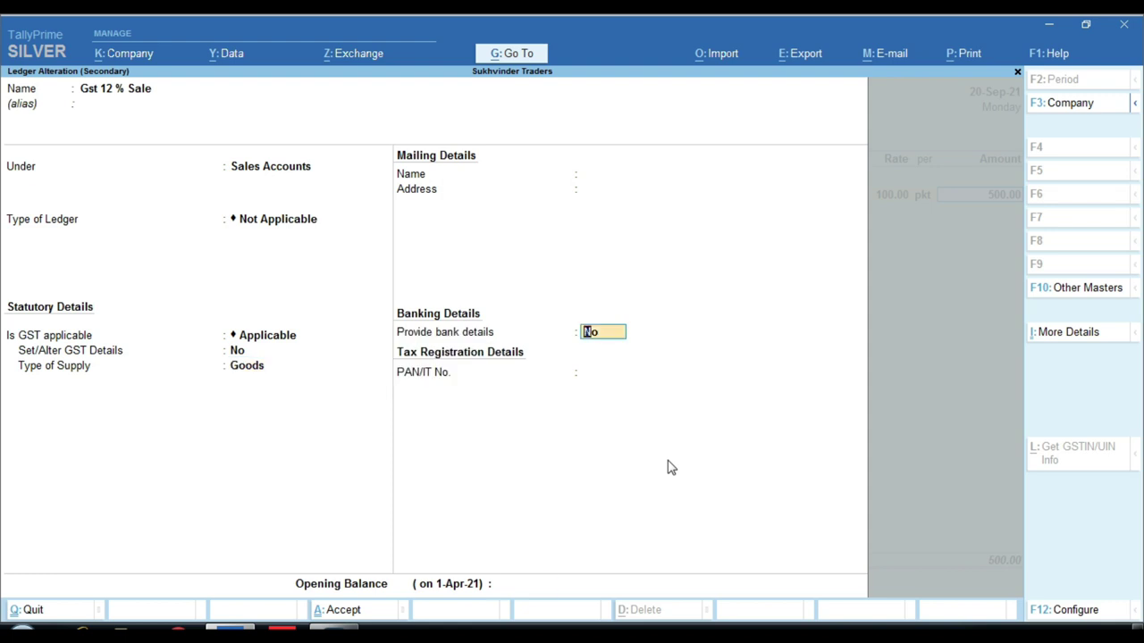
{"action": "key", "text": "Return"}
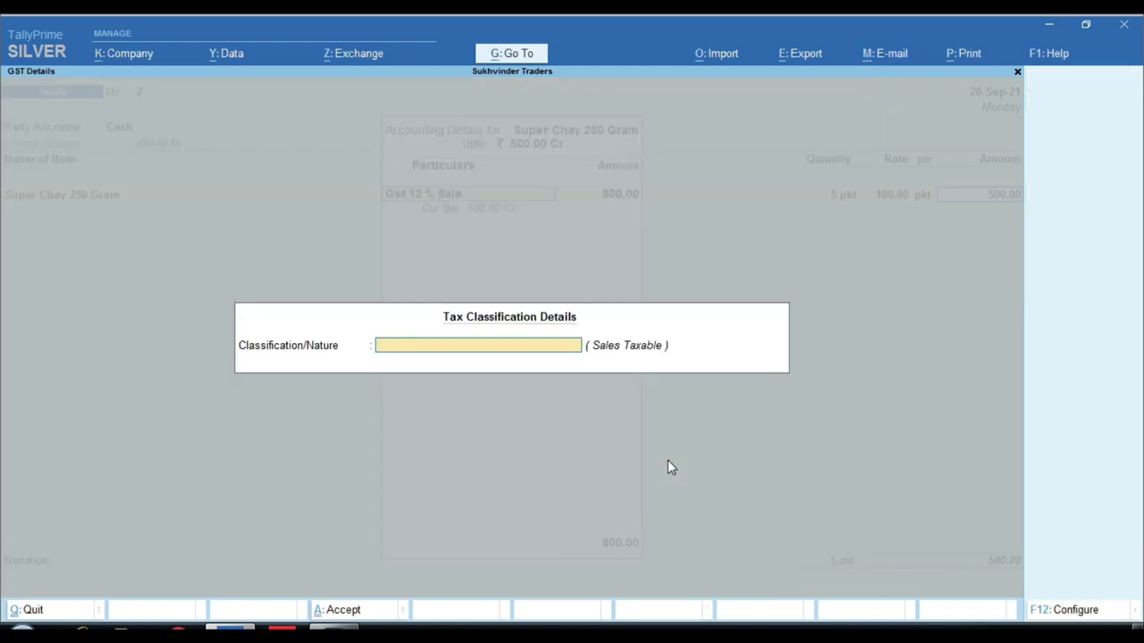
Set the tax classification of the Gst 12 % Sale entry to Sales Taxable and accept the accounting details.
{"action": "type", "text": "Sal"}
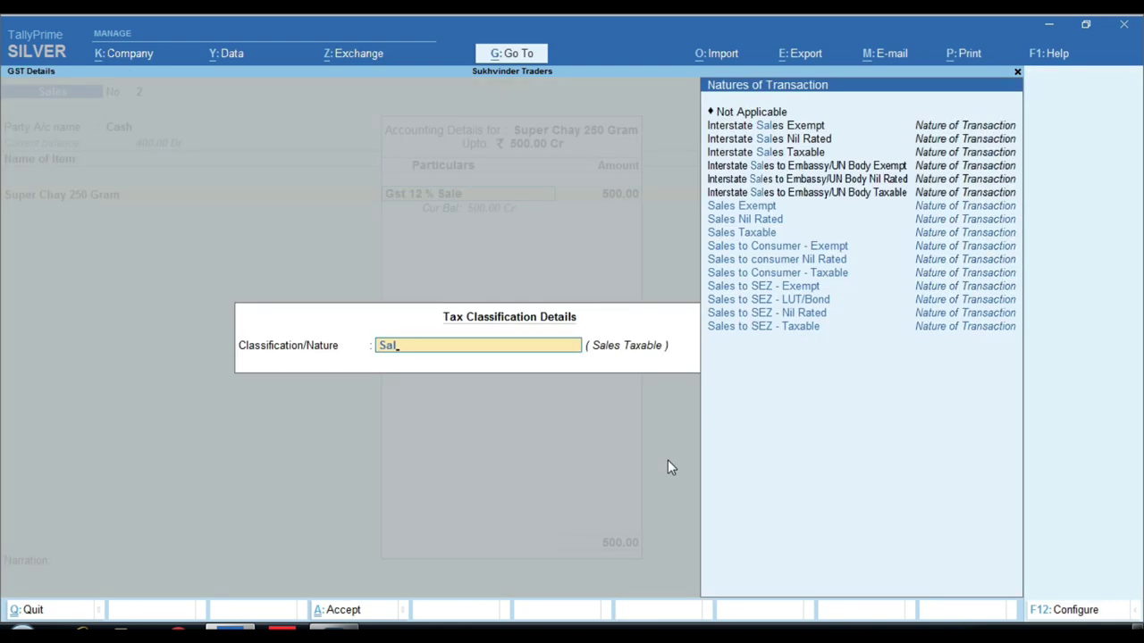
{"action": "key", "text": "Return"}
{"action": "key", "text": "Return"}
{"action": "key", "text": "Return"}
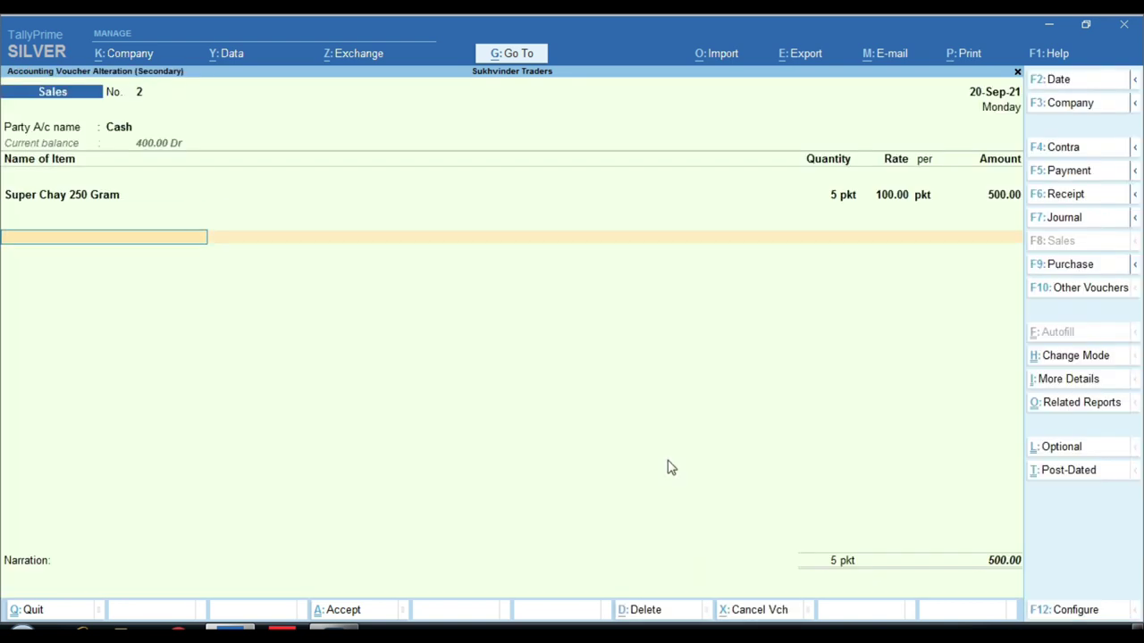
Add the Cgst Tax and Sgst Tax ledgers to the sales voucher with 30.00 each and accept the voucher.
{"action": "type", "text": "Cg"}
{"action": "key", "text": "Return"}
{"action": "key", "text": "Return"}
{"action": "type", "text": "Sg"}
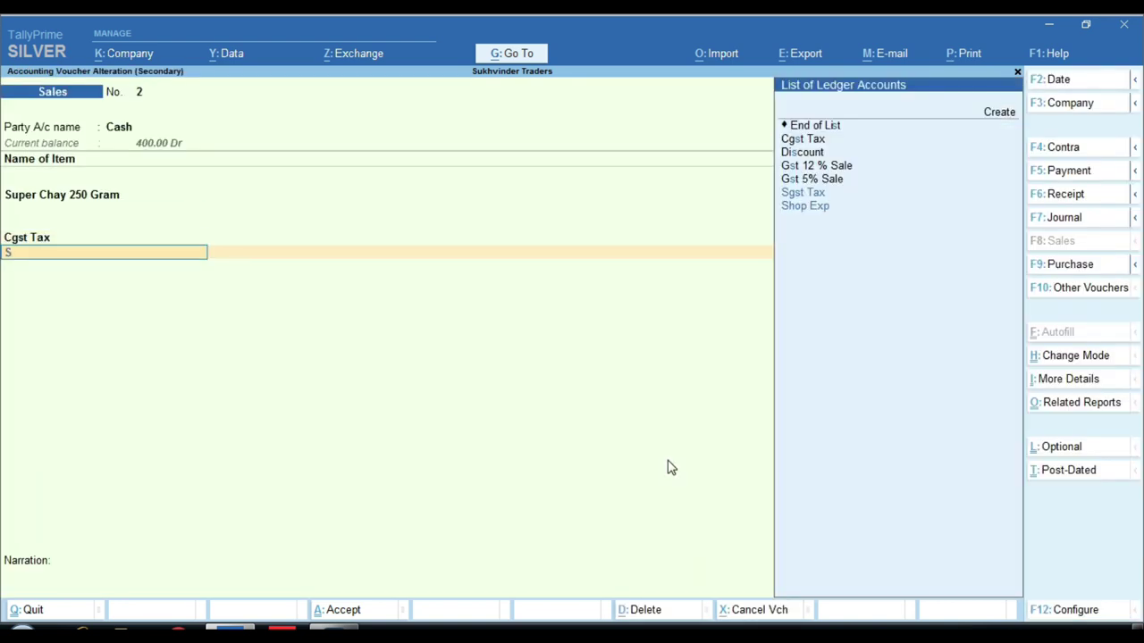
{"action": "key", "text": "Return"}
{"action": "key", "text": "ctrl"}
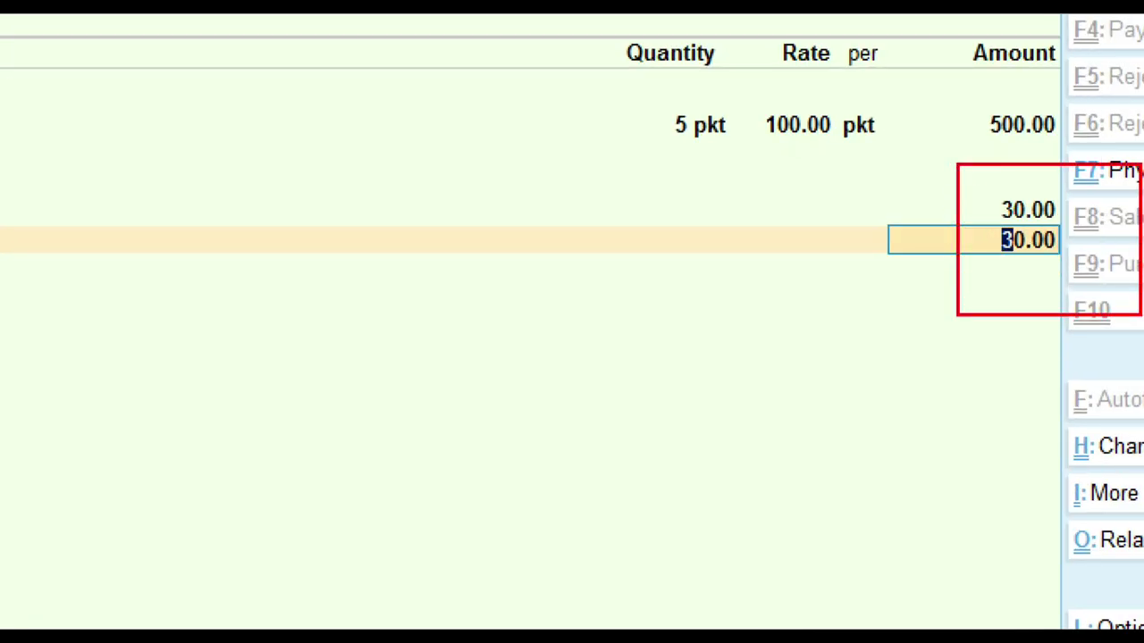
{"action": "key", "text": "Return"}
{"action": "key", "text": "Return"}
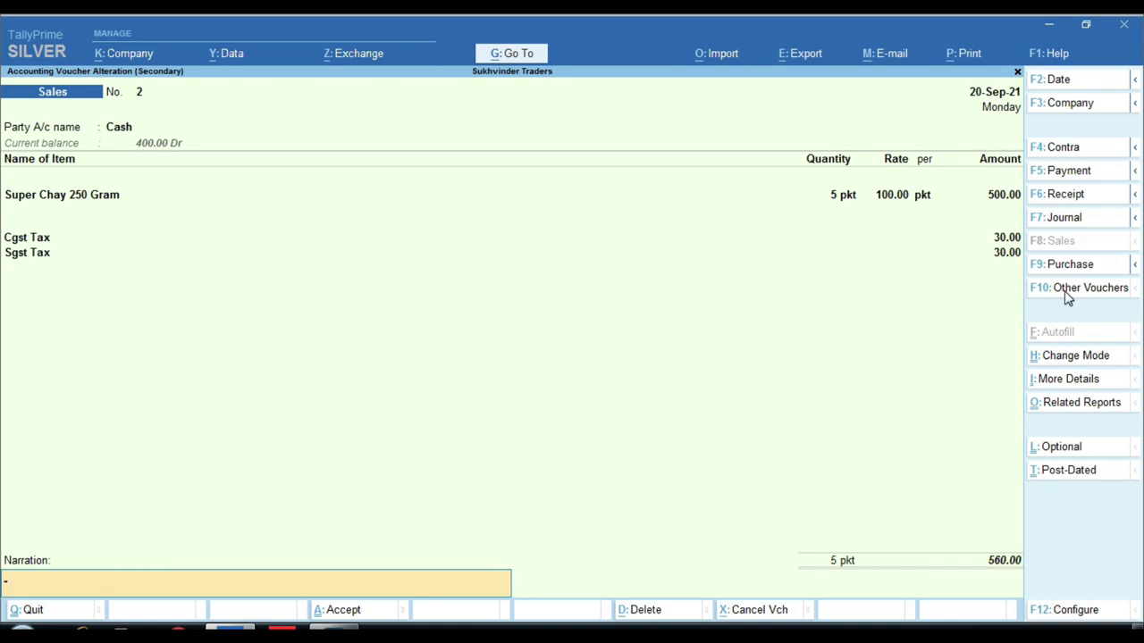
{"action": "key", "text": "Return"}
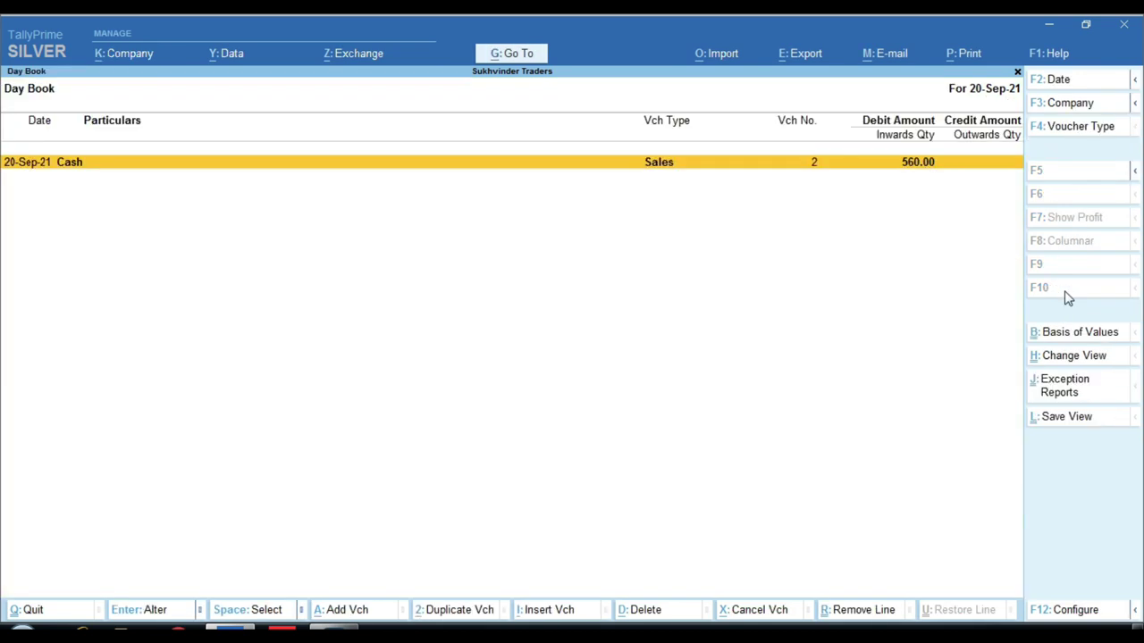
Open the GSTR-3B report, examine the outward taxable amount and the uncertain transactions count, and return to the main menu.
{"action": "key", "text": "Escape"}
{"action": "key", "text": "d"}
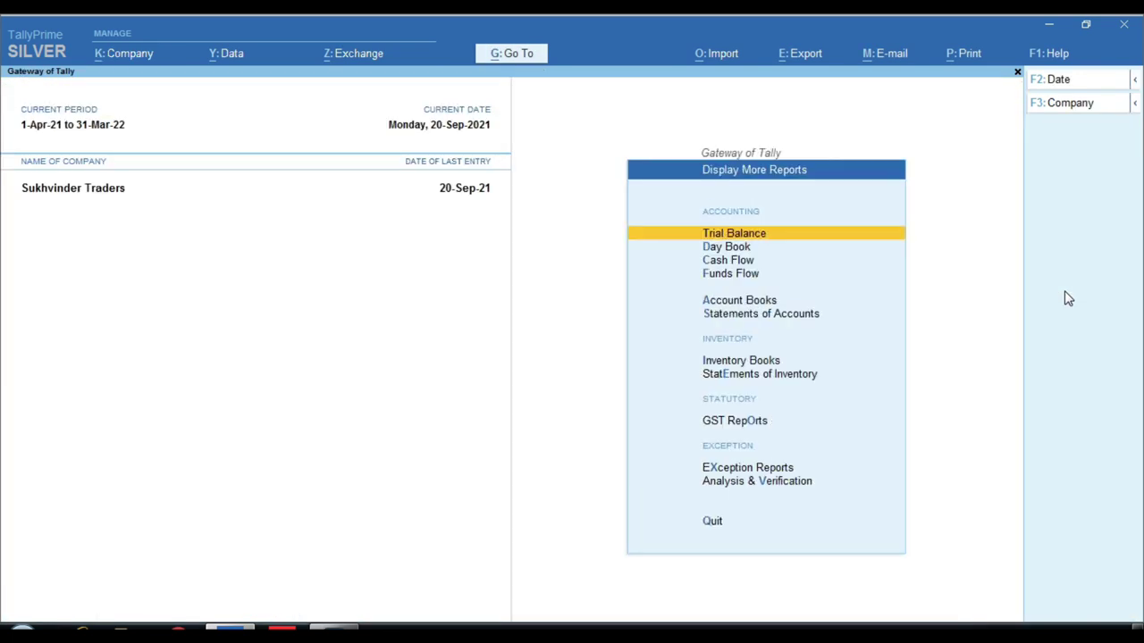
{"action": "key", "text": "g"}
{"action": "key", "text": "Down"}
{"action": "key", "text": "Down"}
{"action": "key", "text": "Return"}
{"action": "key", "text": "F2"}
{"action": "key", "text": "Return"}
{"action": "key", "text": "Return"}
{"action": "key", "text": "ctrl"}
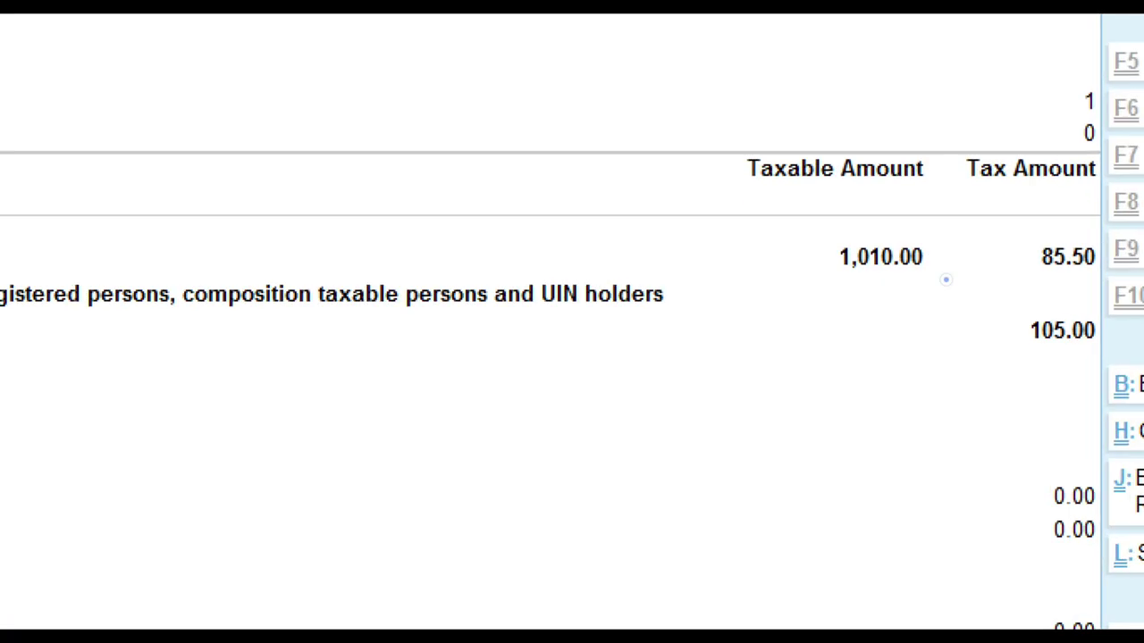
{"action": "left_click", "coordinate": [920, 265]}
{"action": "left_click_drag", "start_coordinate": [833, 238], "coordinate": [978, 294]}
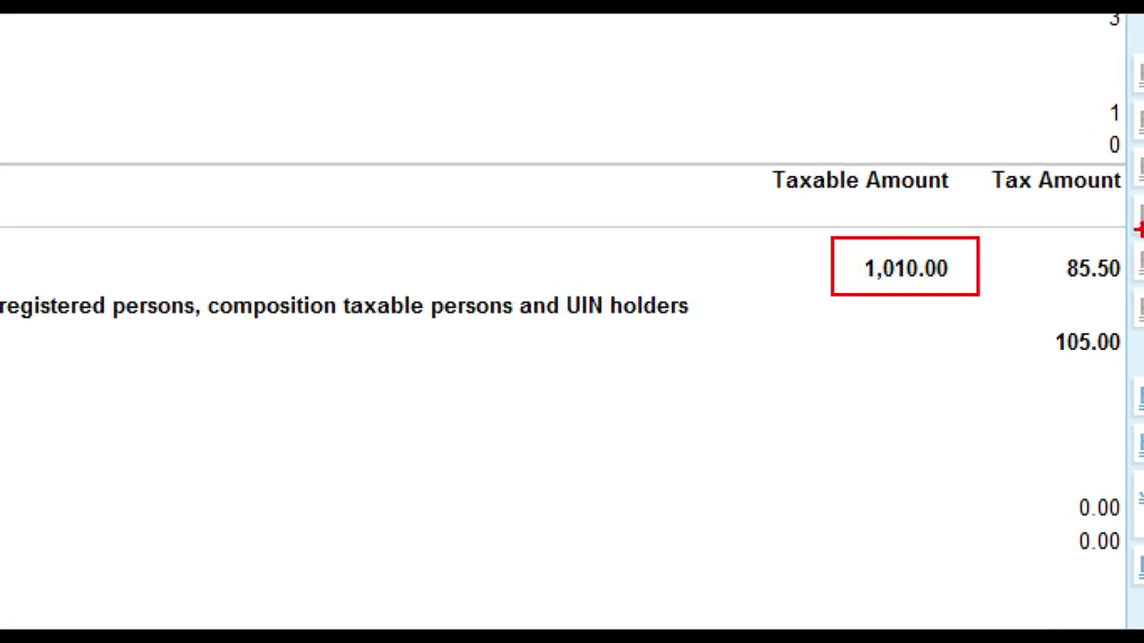
{"action": "left_click_drag", "start_coordinate": [1090, 124], "coordinate": [1133, 172]}
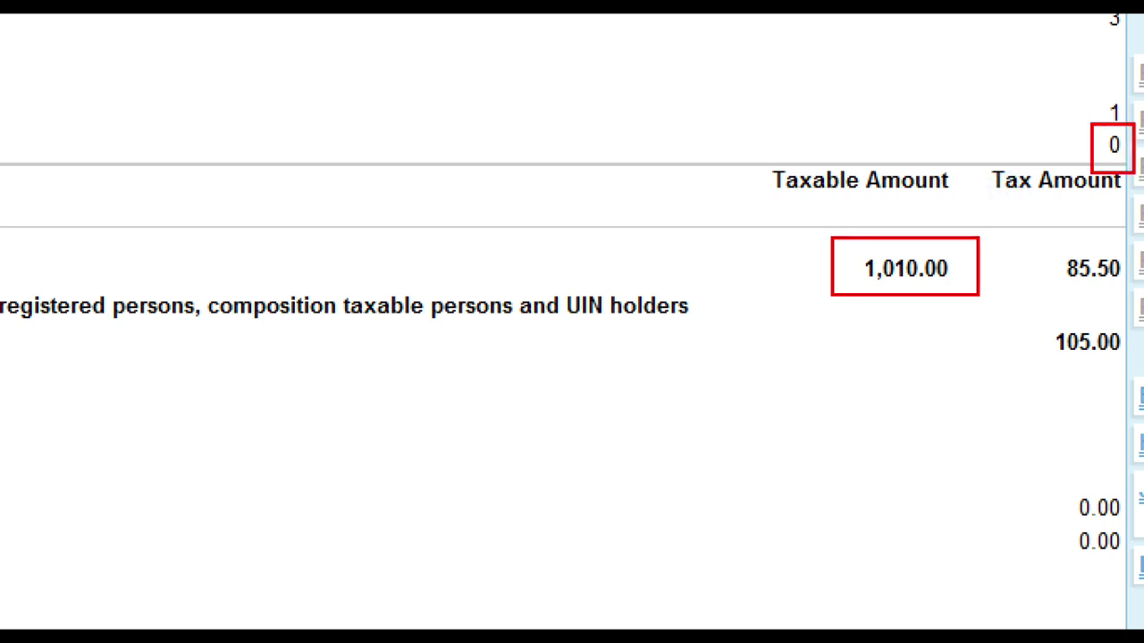
{"action": "key", "text": "Escape"}
{"action": "key", "text": "Escape"}
{"action": "key", "text": "Escape"}
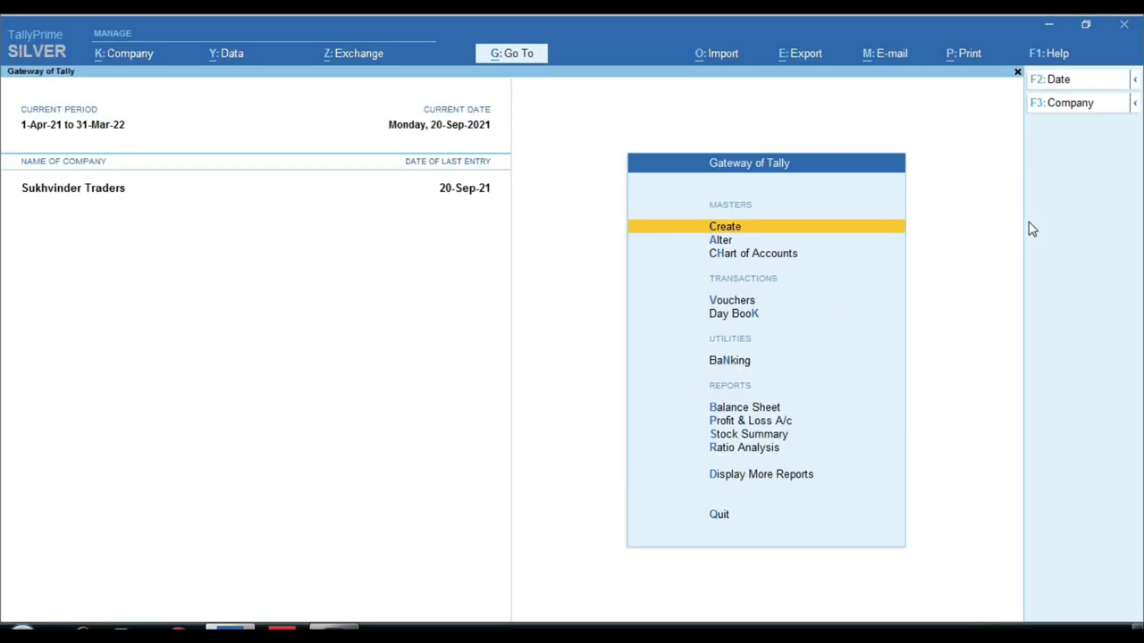
Create a new ledger named Interest Rec and place it under Indirect Incomes.
{"action": "key", "text": "Return"}
{"action": "key", "text": "Return"}
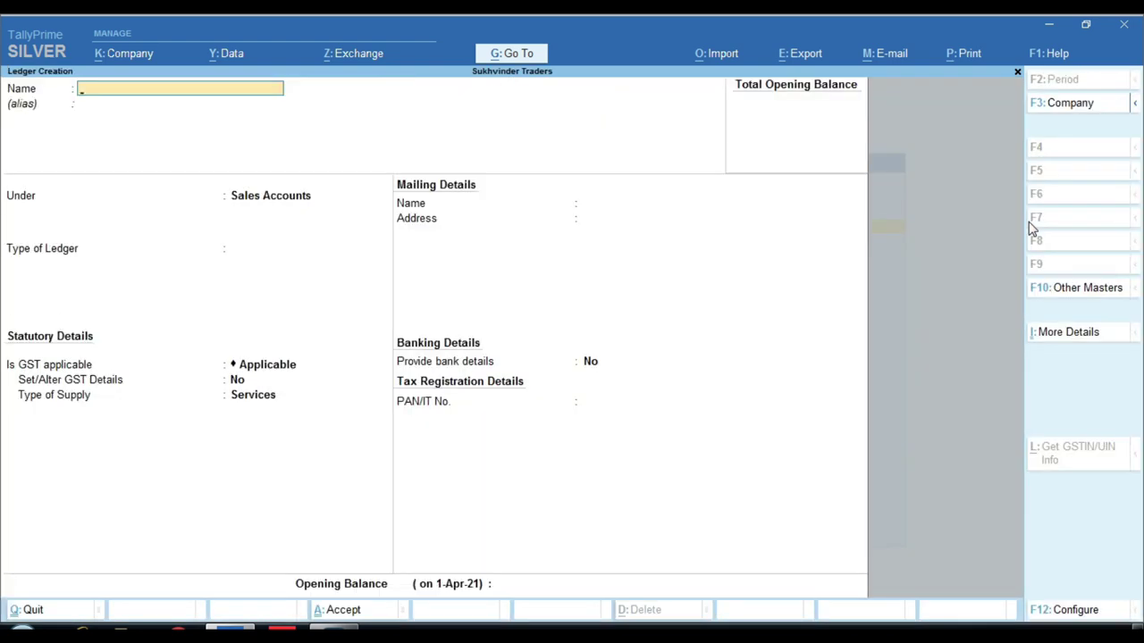
{"action": "type", "text": "Interest Rec"}
{"action": "key", "text": "Return"}
{"action": "type", "text": "Ind"}
{"action": "key", "text": "Down"}
{"action": "key", "text": "Down"}
{"action": "key", "text": "Return"}
Keep ledger type Not Applicable, GST Applicable and supply type Services for the Interest Rec ledger and save it.
{"action": "key", "text": "Return"}
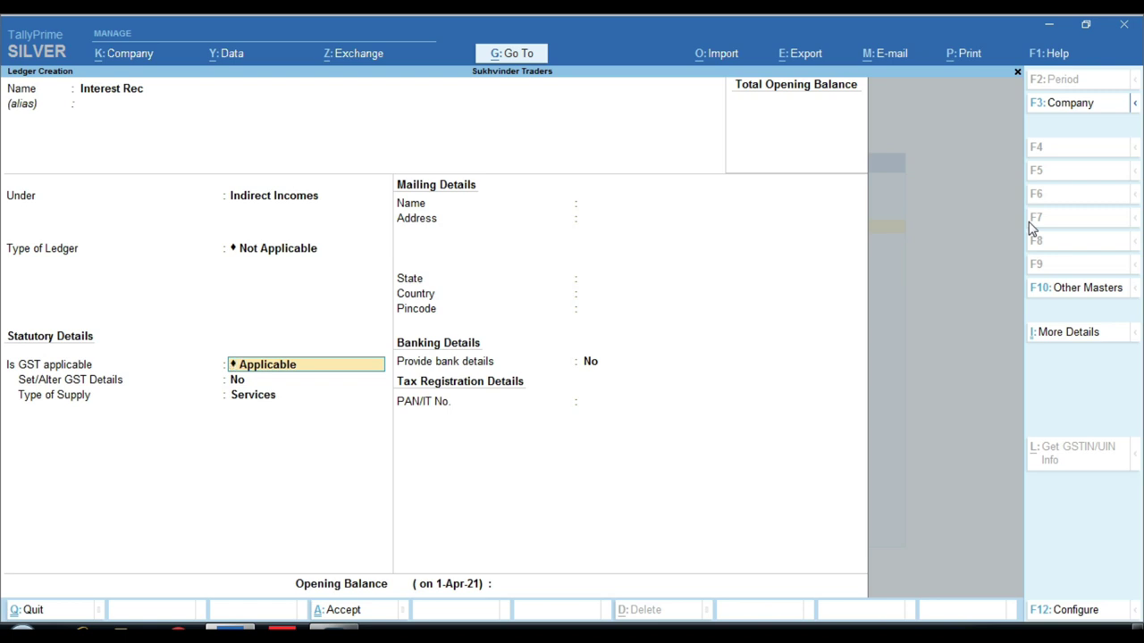
{"action": "key", "text": "Return"}
{"action": "key", "text": "Return"}
{"action": "key", "text": "Return"}
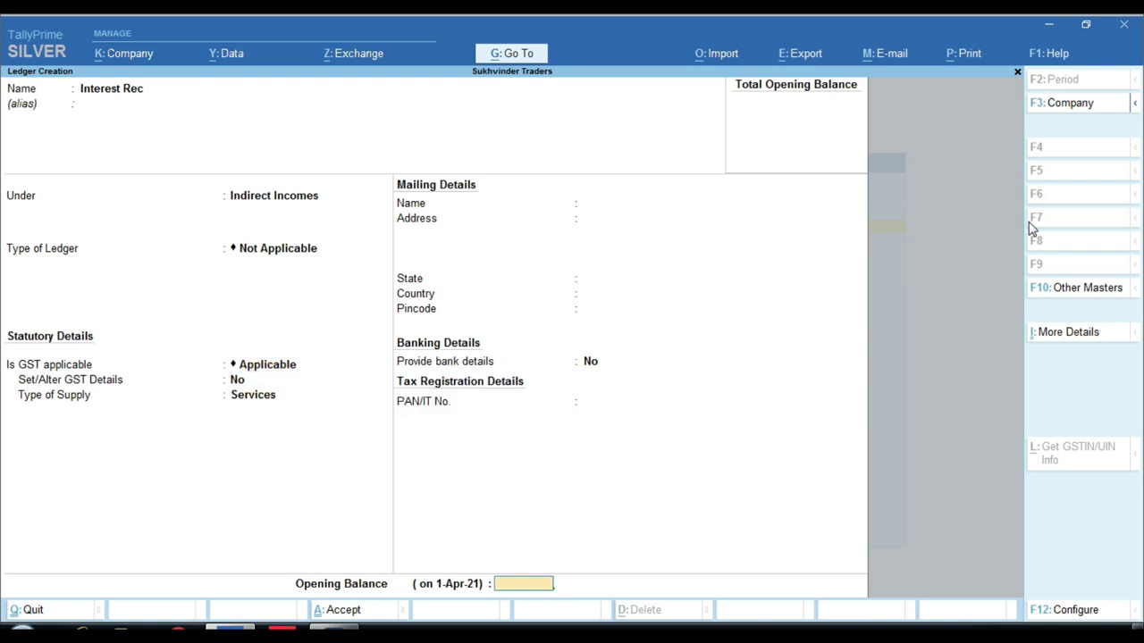
{"action": "key", "text": "Return"}
{"action": "key", "text": "Escape"}
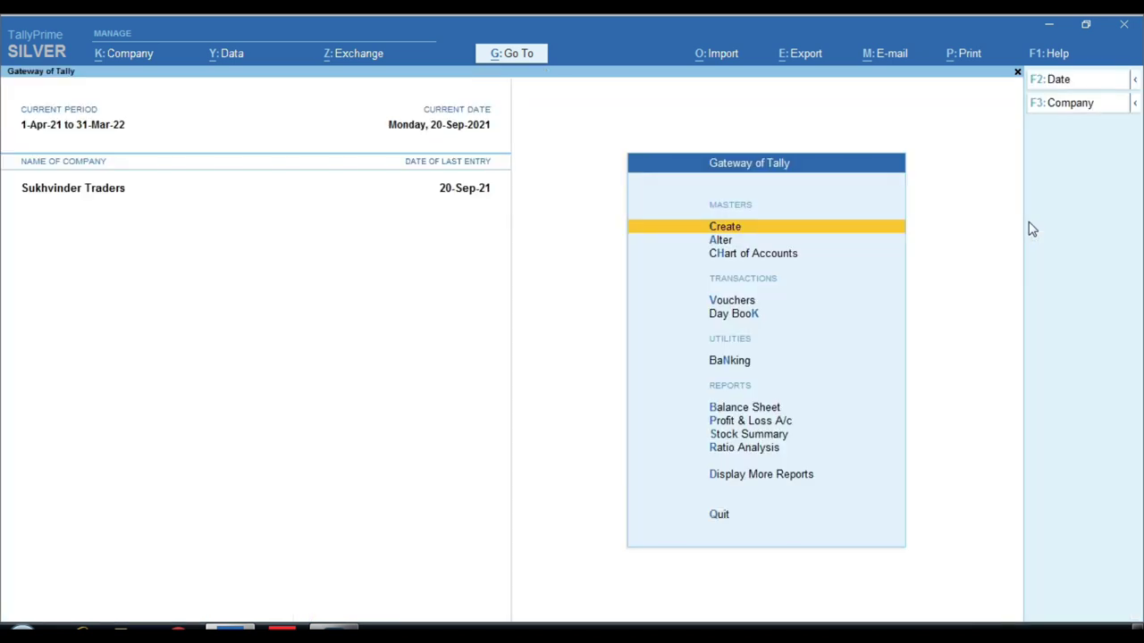
Start receipt voucher number 11 and credit Interest Rec with 100, leaving its tax classification empty.
{"action": "key", "text": "v"}
{"action": "key", "text": "F6"}
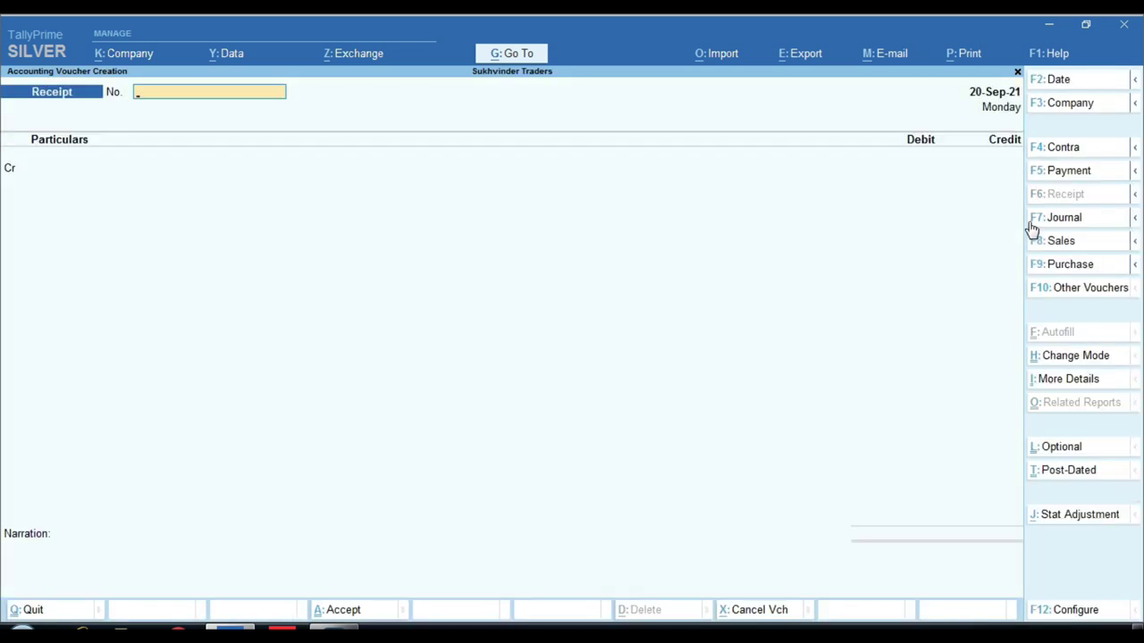
{"action": "type", "text": "1"}
{"action": "key", "text": "Return"}
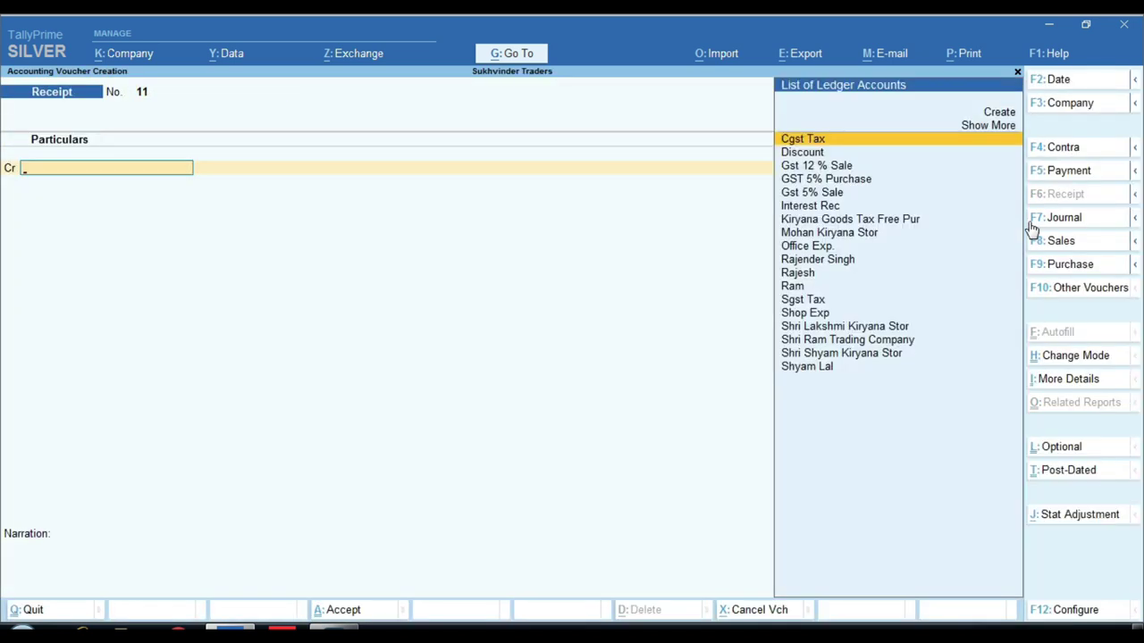
{"action": "type", "text": "In"}
{"action": "key", "text": "Return"}
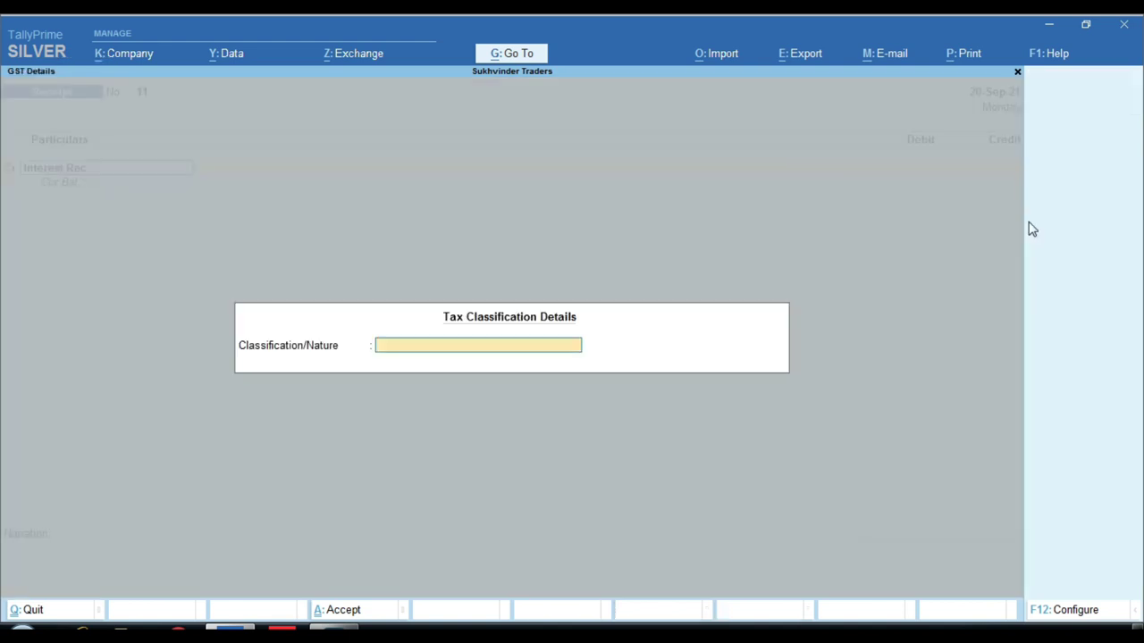
{"action": "key", "text": "Return"}
{"action": "type", "text": "100"}
{"action": "key", "text": "Return"}
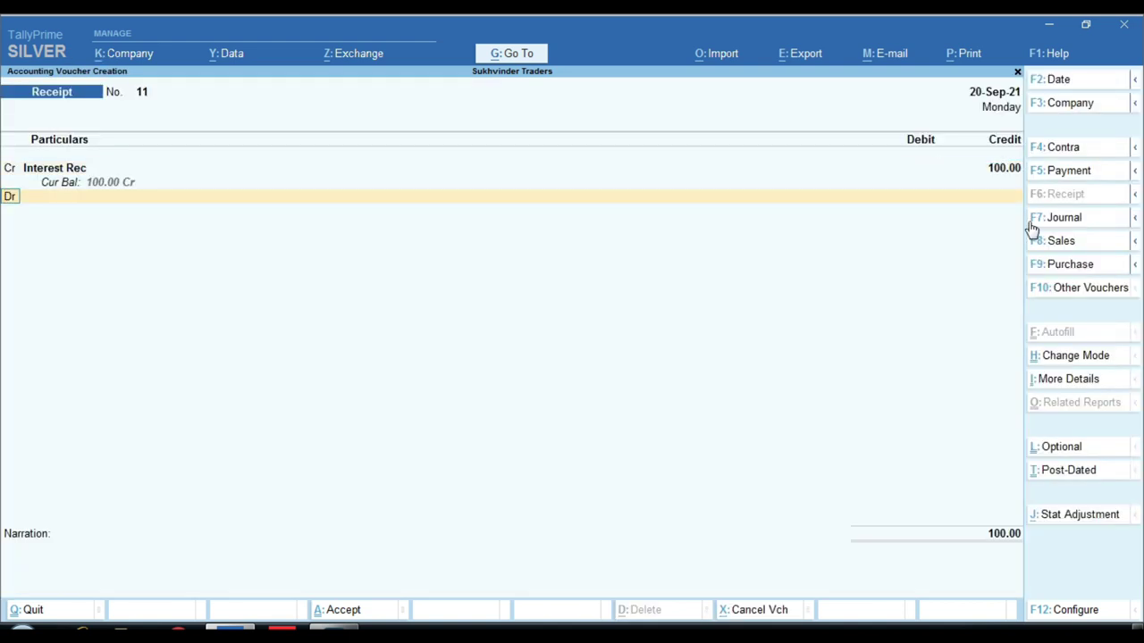
Debit the Cash ledger for the full receipt amount and accept the voucher.
{"action": "type", "text": "cash"}
{"action": "key", "text": "Return"}
{"action": "key", "text": "Return"}
{"action": "key", "text": "Return"}
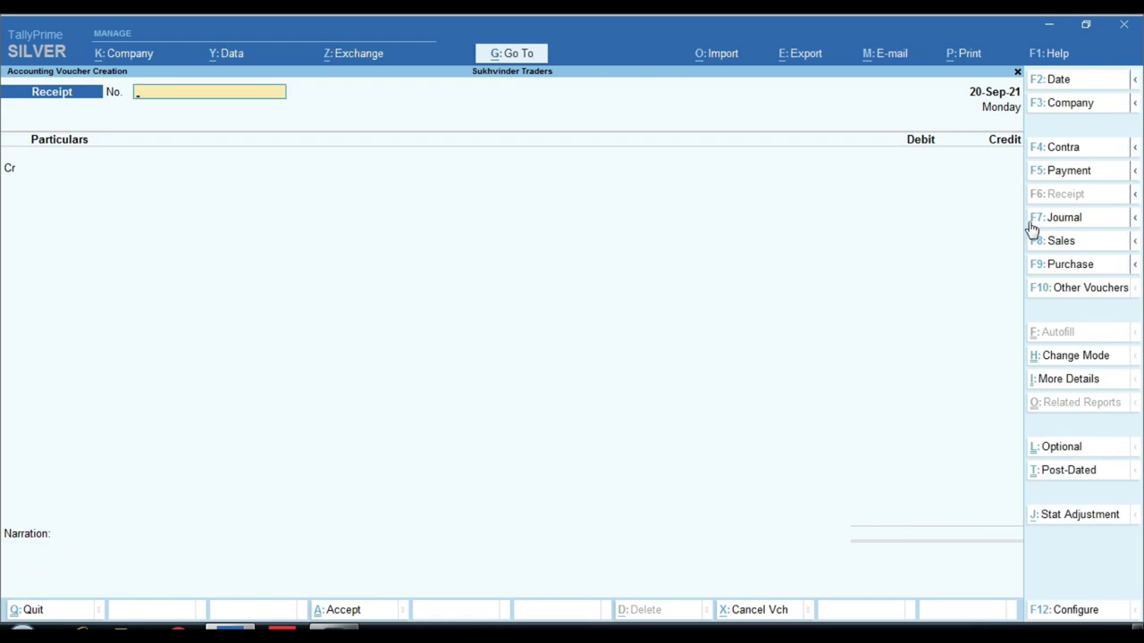
Open the GSTR-3B report for the period ending 20-9-2021 and examine the uncertain transactions count.
{"action": "key", "text": "Escape"}
{"action": "key", "text": "Escape"}
{"action": "key", "text": "n"}
{"action": "key", "text": "d"}
{"action": "key", "text": "g"}
{"action": "key", "text": "3"}
{"action": "key", "text": "F2"}
{"action": "type", "text": "20-9-2021"}
{"action": "key", "text": "Return"}
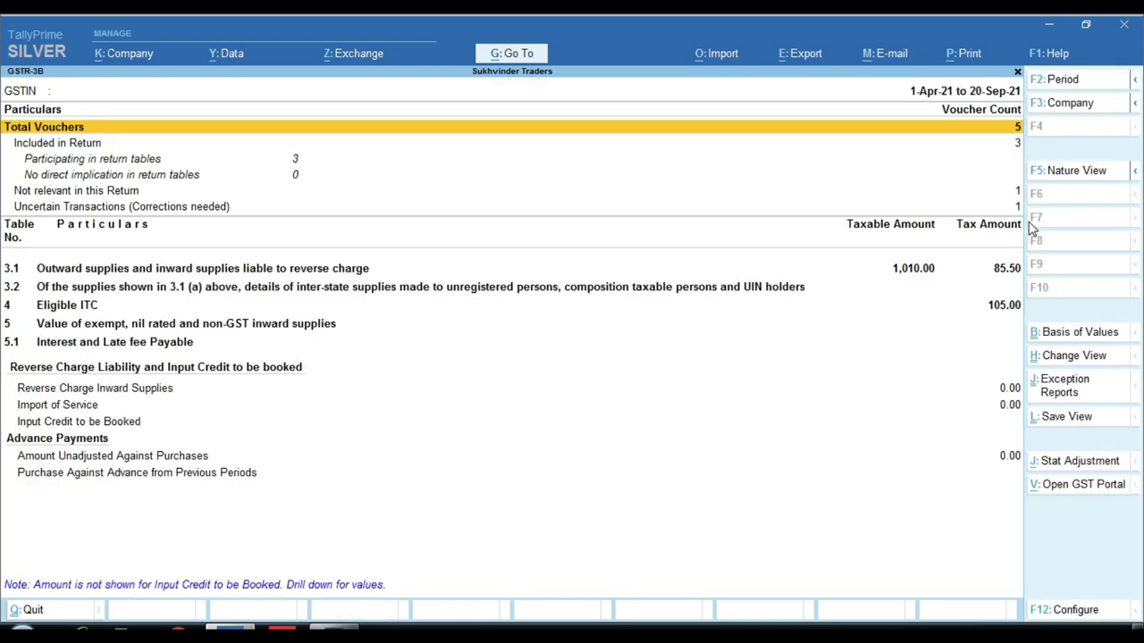
{"action": "key", "text": "ctrl"}
{"action": "left_click", "coordinate": [1036, 219]}
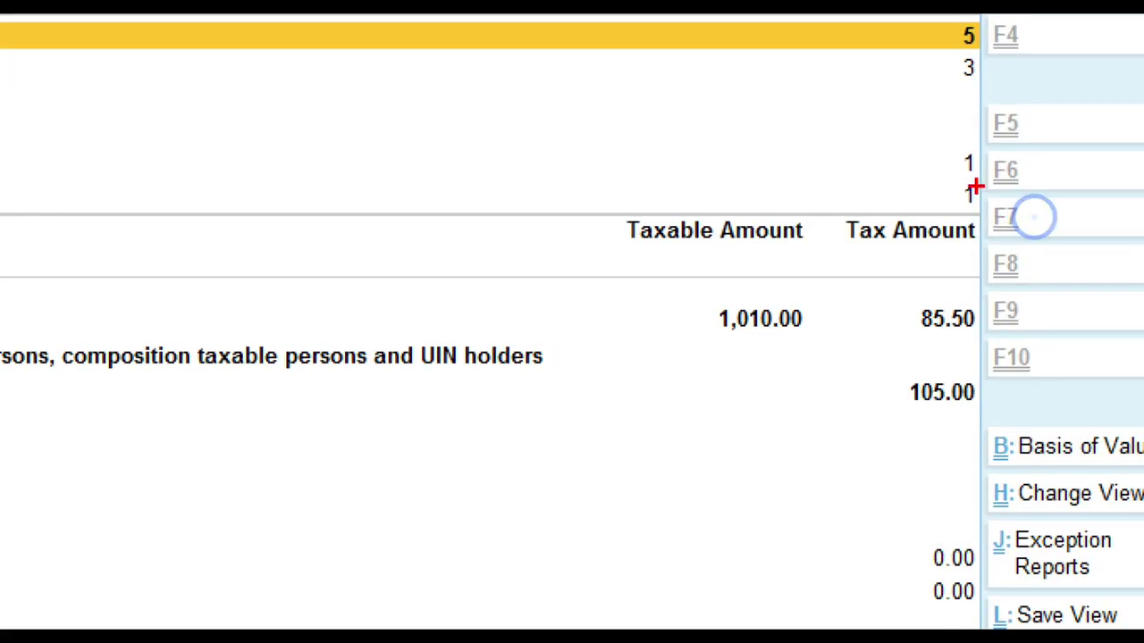
{"action": "left_click_drag", "start_coordinate": [953, 186], "coordinate": [1005, 208]}
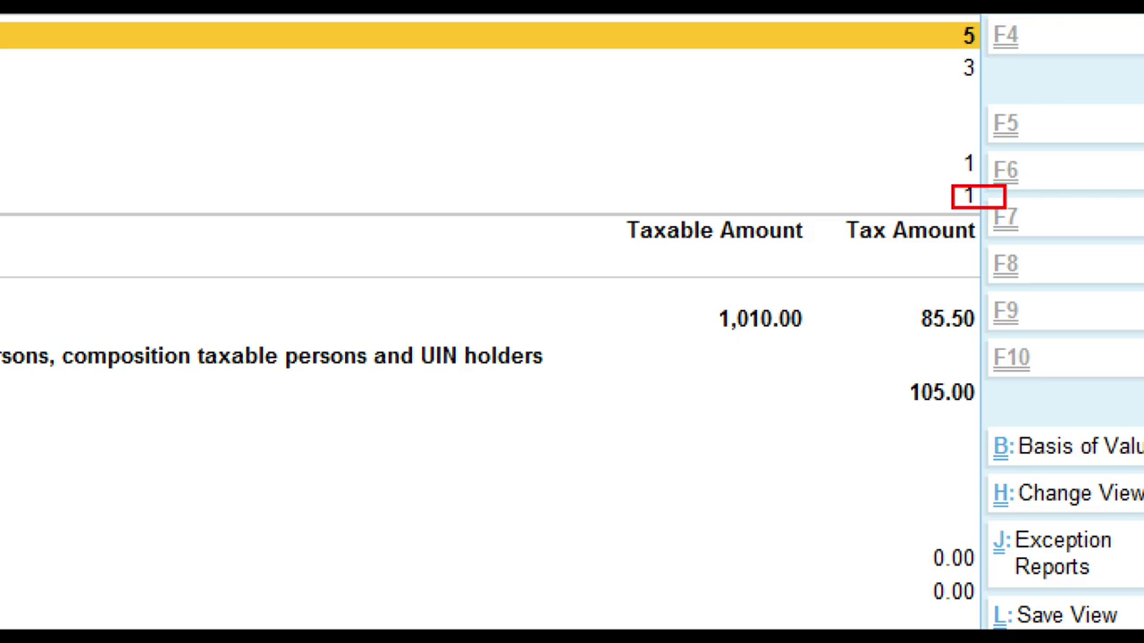
Drill down from the uncertain transactions to the voucher listed under Tax rate/tax type not specified and examine its Interest Rec line.
{"action": "key", "text": "ctrl"}
{"action": "key", "text": "Down"}
{"action": "key", "text": "Down"}
{"action": "key", "text": "Down"}
{"action": "key", "text": "Down"}
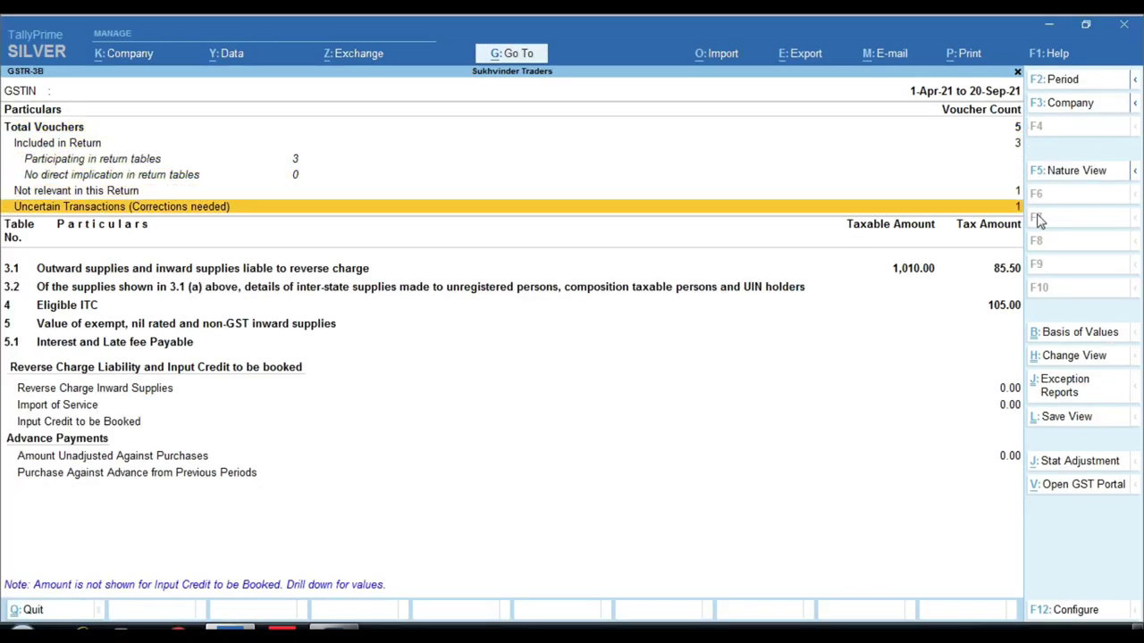
{"action": "key", "text": "Return"}
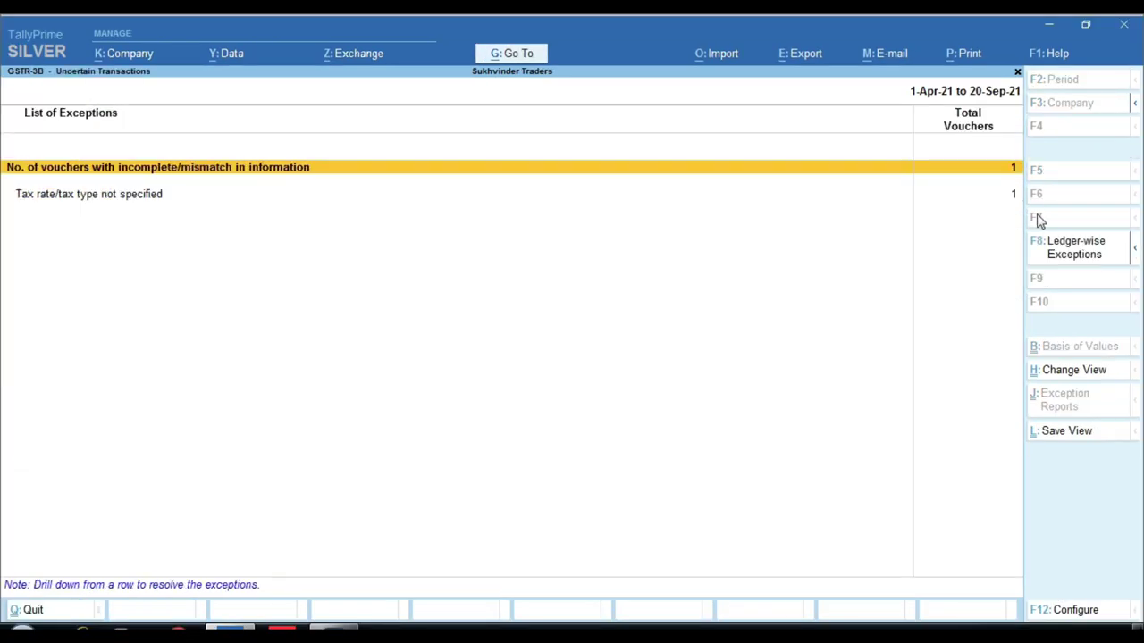
{"action": "key", "text": "Down"}
{"action": "key", "text": "ctrl"}
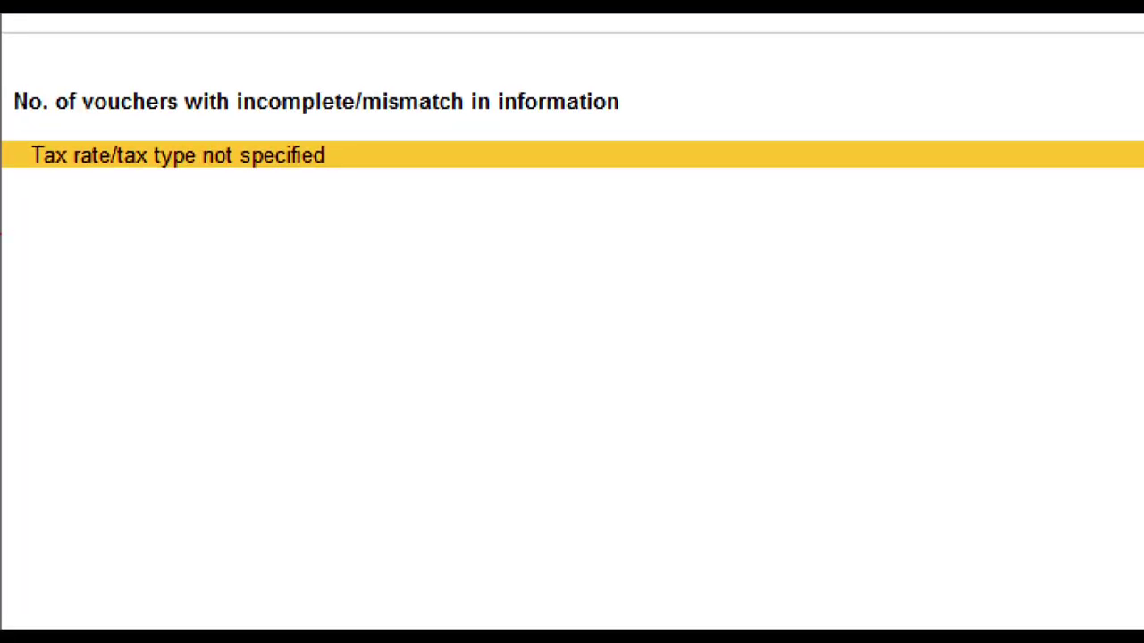
{"action": "key", "text": "Return"}
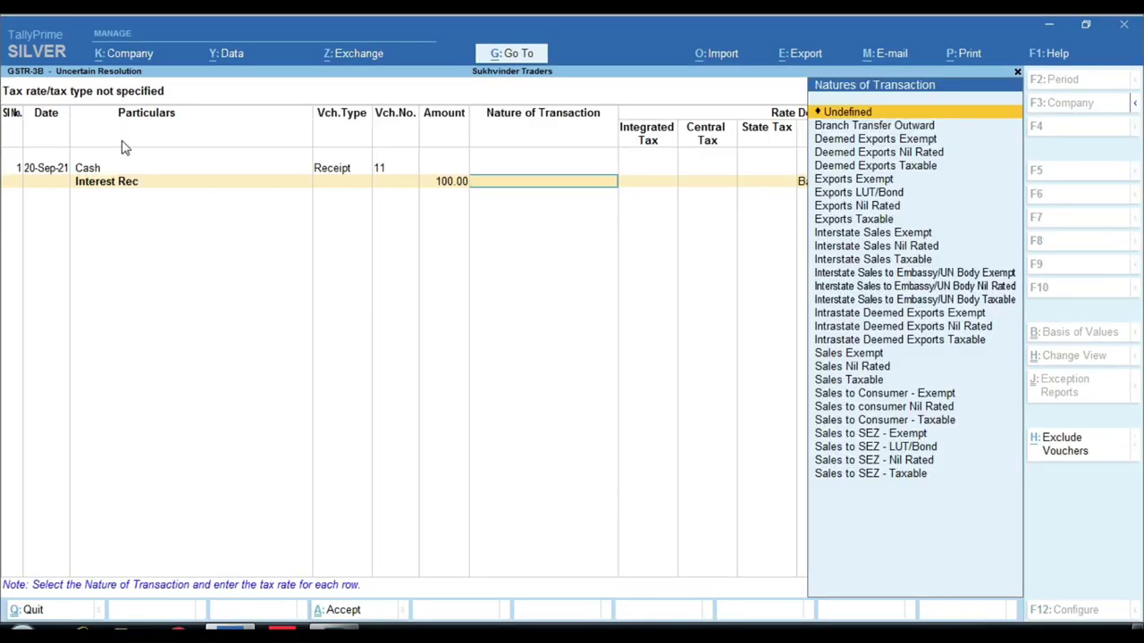
{"action": "key", "text": "ctrl"}
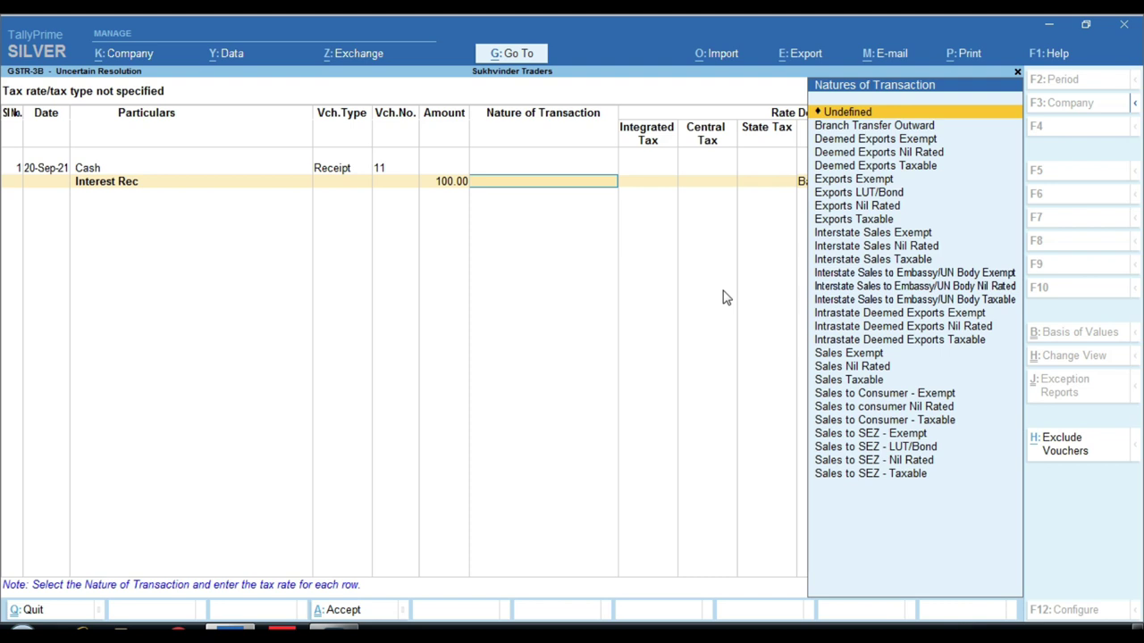
Leave the nature of transaction unresolved for Interest Rec and go back to the GSTR-3B summary.
{"action": "key", "text": "Return"}
{"action": "key", "text": "Return"}
{"action": "key", "text": "Return"}
{"action": "key", "text": "Escape"}
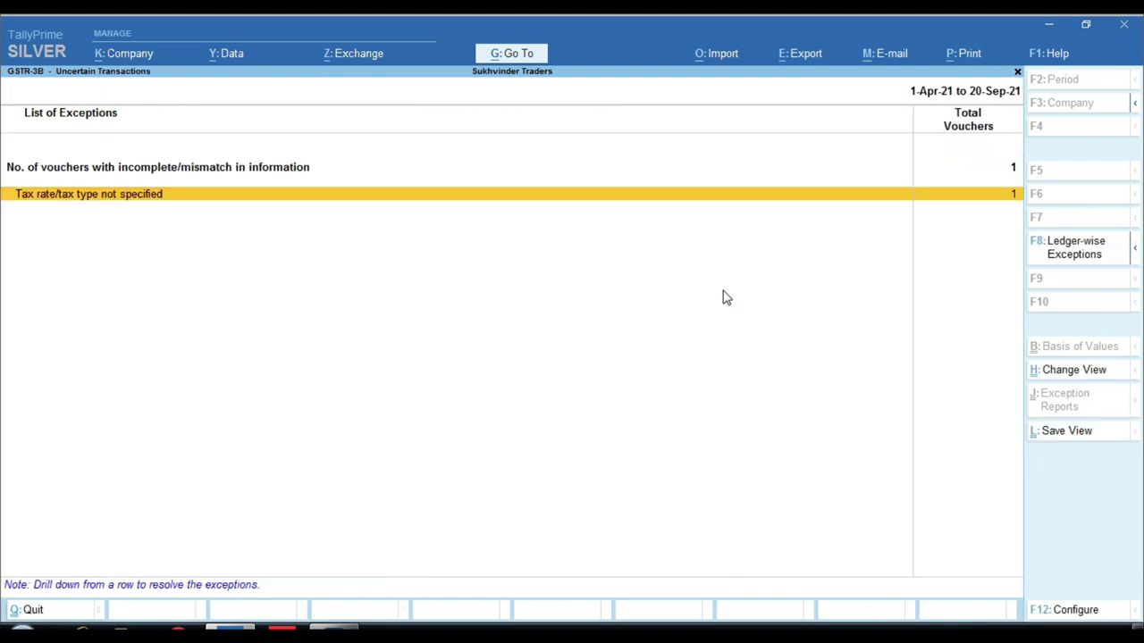
{"action": "key", "text": "Escape"}
{"action": "key", "text": "ctrl"}
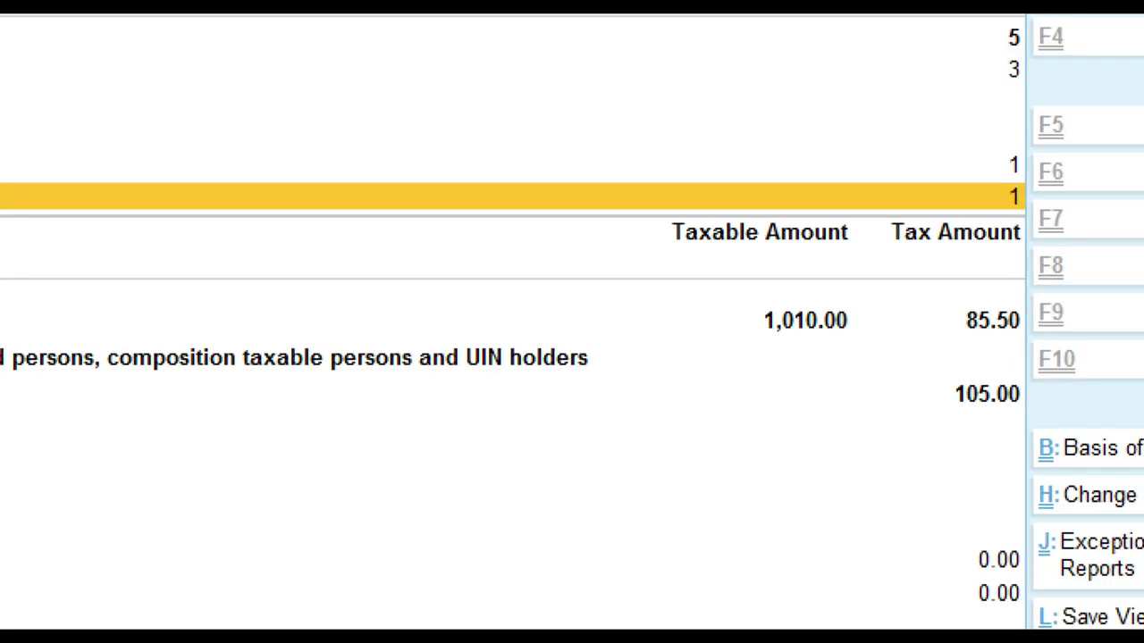
Close the GSTR-3B report and open the Interest Rec ledger for alteration.
{"action": "key", "text": "Escape"}
{"action": "key", "text": "Escape"}
{"action": "key", "text": "Escape"}
{"action": "key", "text": "Escape"}
{"action": "key", "text": "Return"}
{"action": "key", "text": "Down"}
{"action": "key", "text": "Return"}
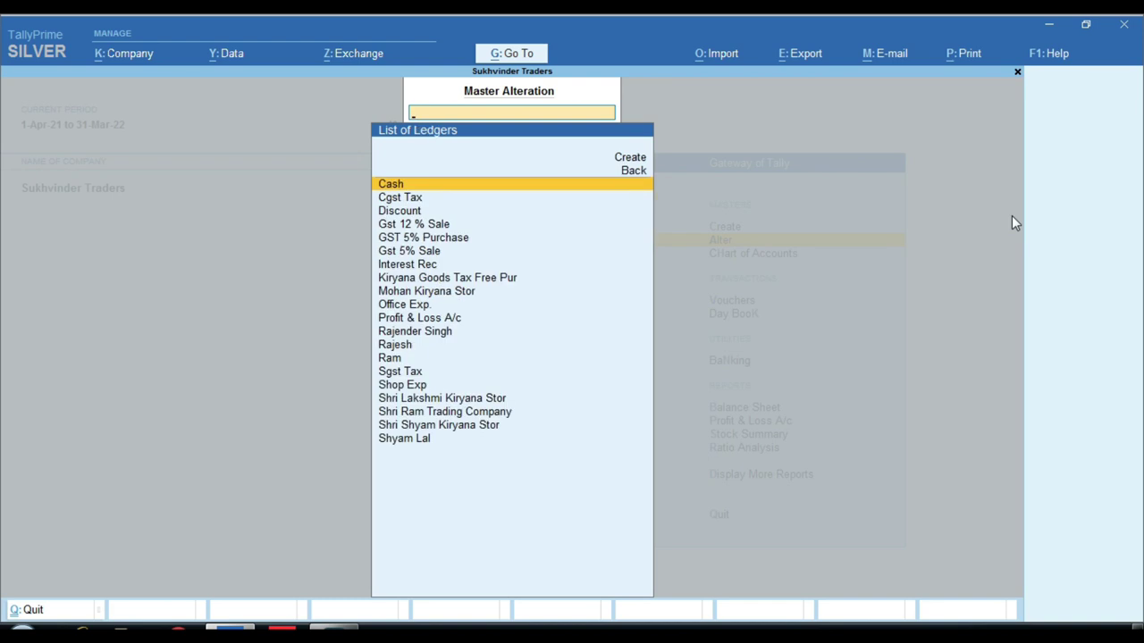
{"action": "type", "text": "it"}
{"action": "key", "text": "BackSpace"}
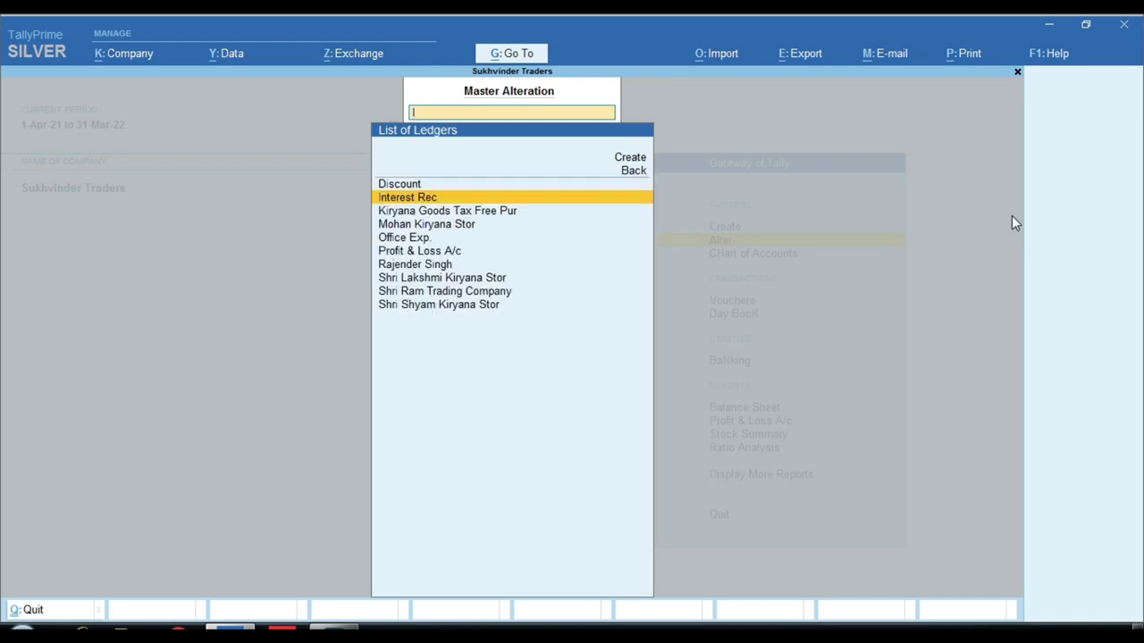
{"action": "type", "text": "nt"}
{"action": "key", "text": "Return"}
Set GST applicability to Not Applicable for Interest Rec, keep assessable value inclusion Not Applicable, save the ledger and return to the Gateway of Tally.
{"action": "key", "text": "Return"}
{"action": "key", "text": "Return"}
{"action": "key", "text": "Return"}
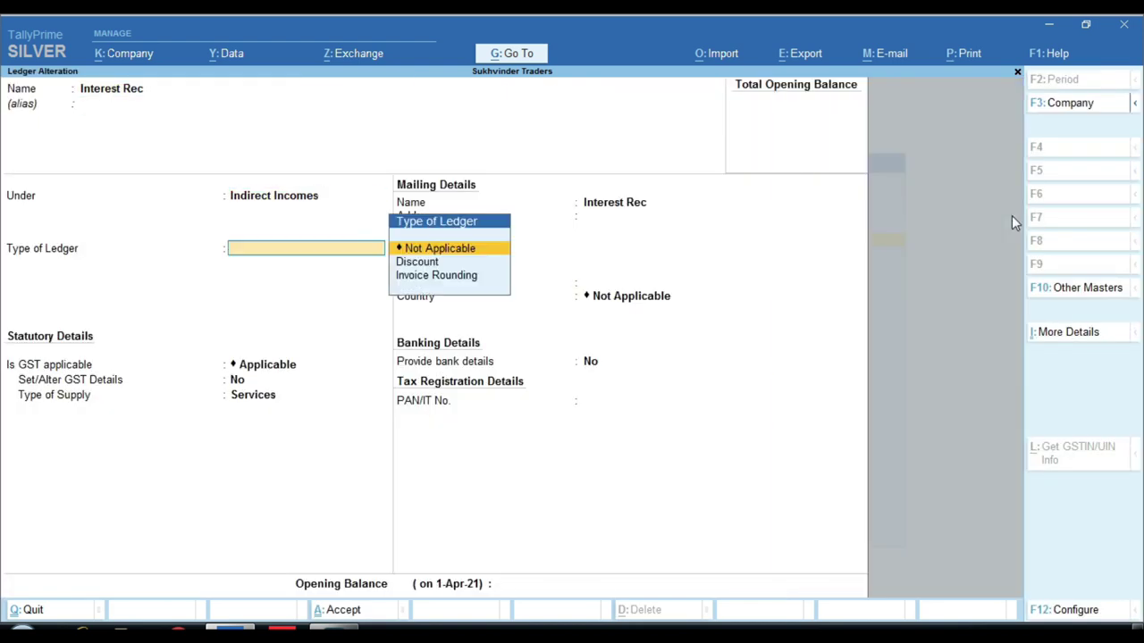
{"action": "key", "text": "Return"}
{"action": "key", "text": "Down"}
{"action": "key", "text": "Return"}
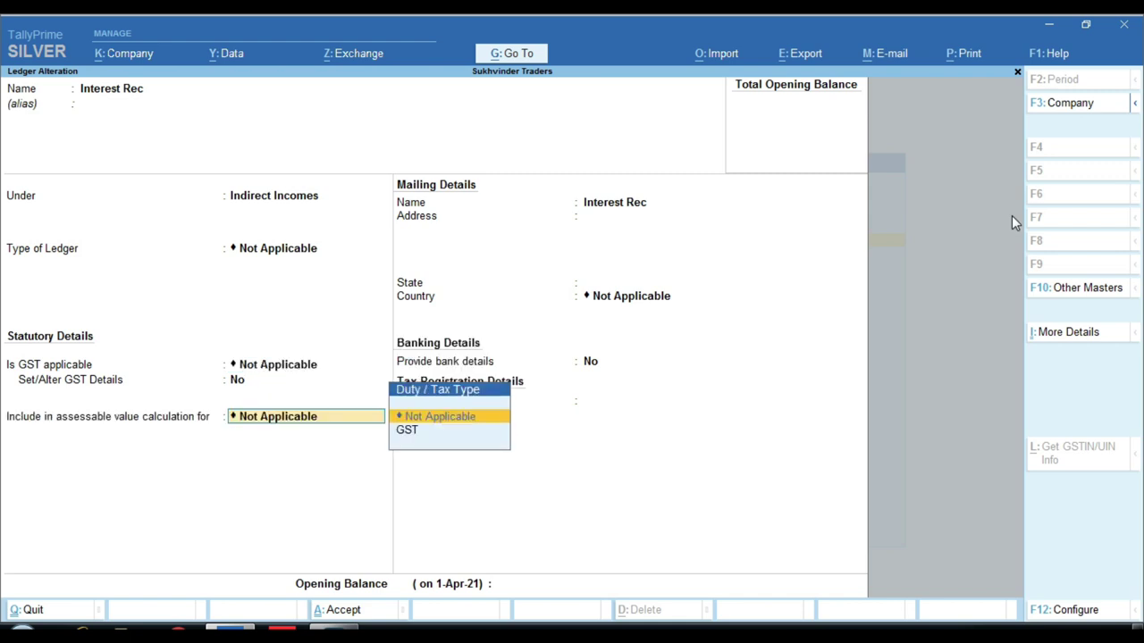
{"action": "key", "text": "Return"}
{"action": "key", "text": "Return"}
{"action": "key", "text": "Escape"}
{"action": "key", "text": "Up"}
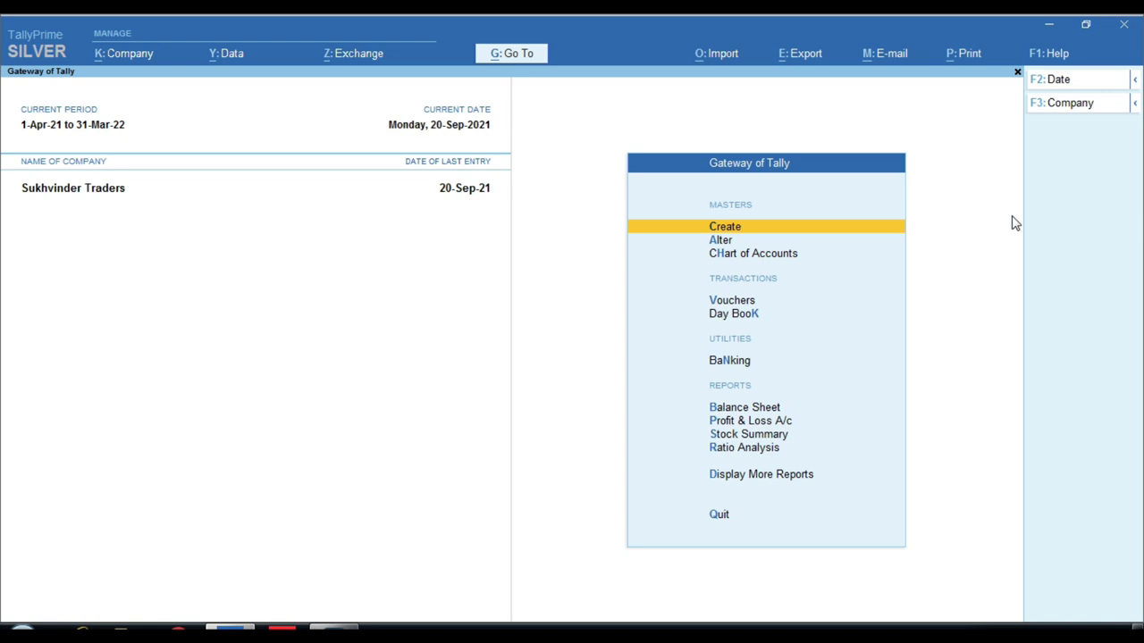
Open the GSTR-3B report from the GST reports.
{"action": "key", "text": "d"}
{"action": "key", "text": "g"}
{"action": "key", "text": "Down"}
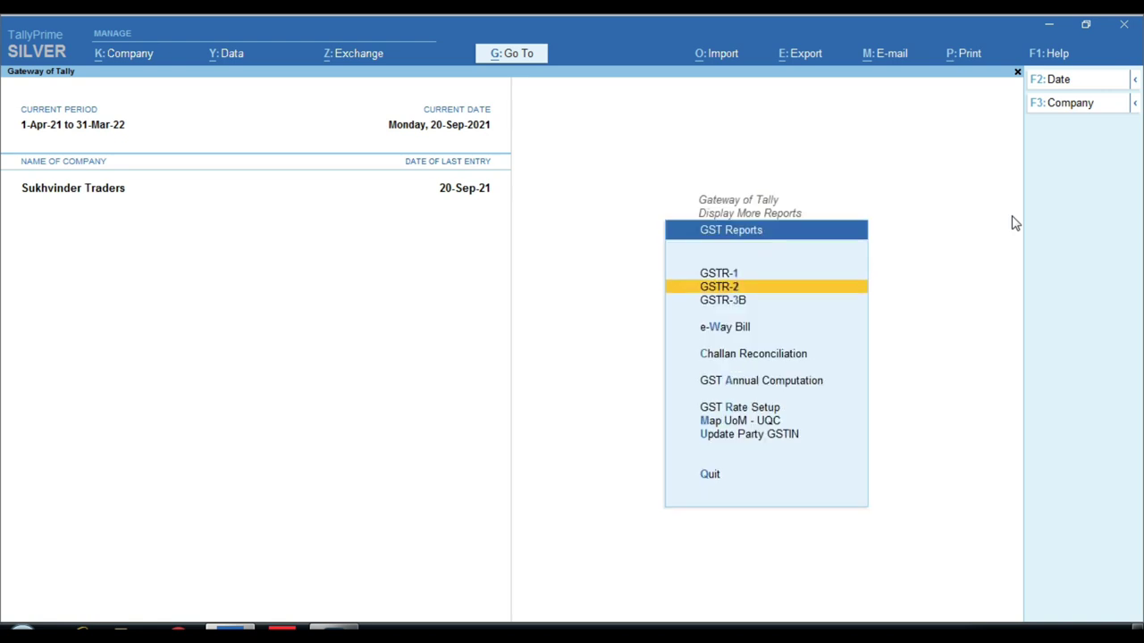
{"action": "key", "text": "Down"}
{"action": "key", "text": "Return"}
Set the GSTR-3B period to end on 20-9 and examine the uncertain transactions count.
{"action": "key", "text": "F2"}
{"action": "key", "text": "Return"}
{"action": "key", "text": "Return"}
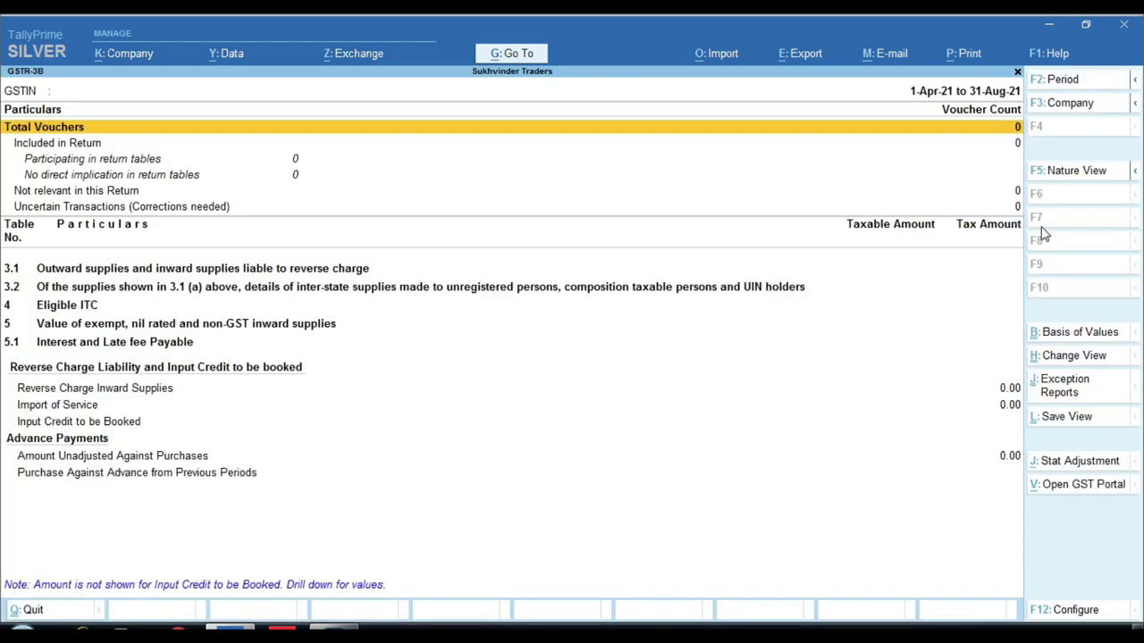
{"action": "key", "text": "F2"}
{"action": "key", "text": "Return"}
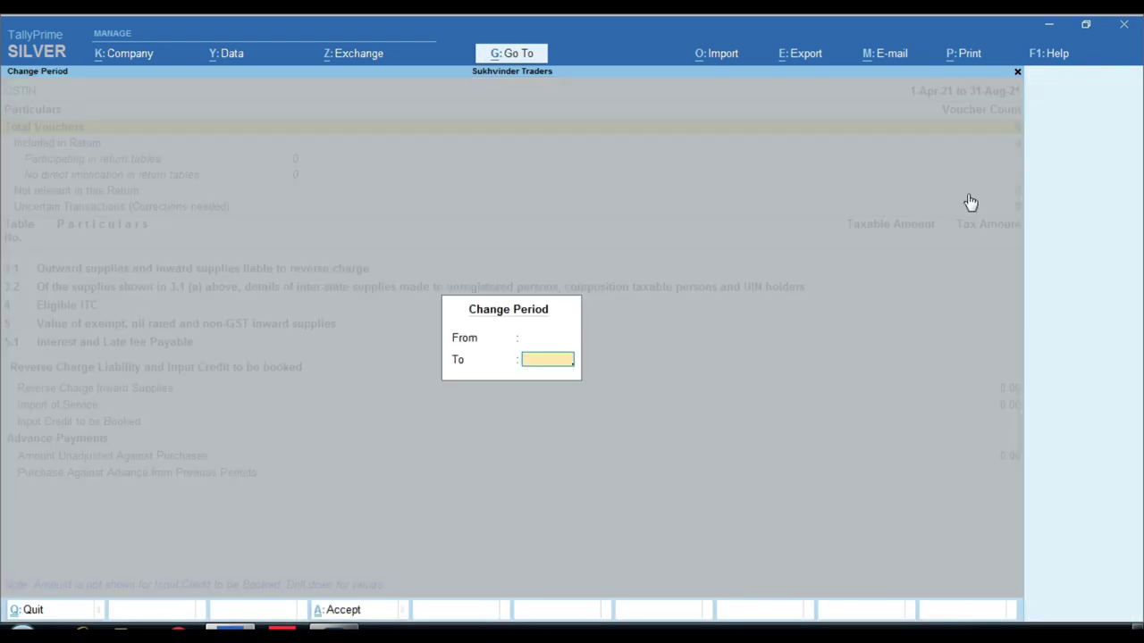
{"action": "type", "text": "20-9"}
{"action": "key", "text": "Return"}
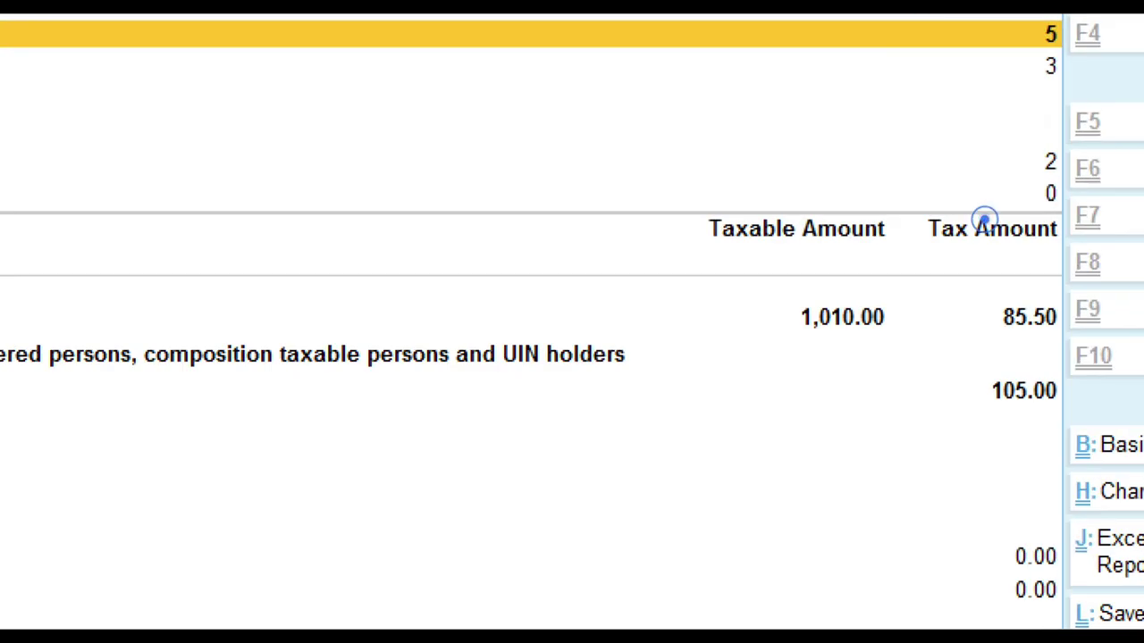
{"action": "left_click_drag", "start_coordinate": [1022, 167], "coordinate": [1073, 219]}
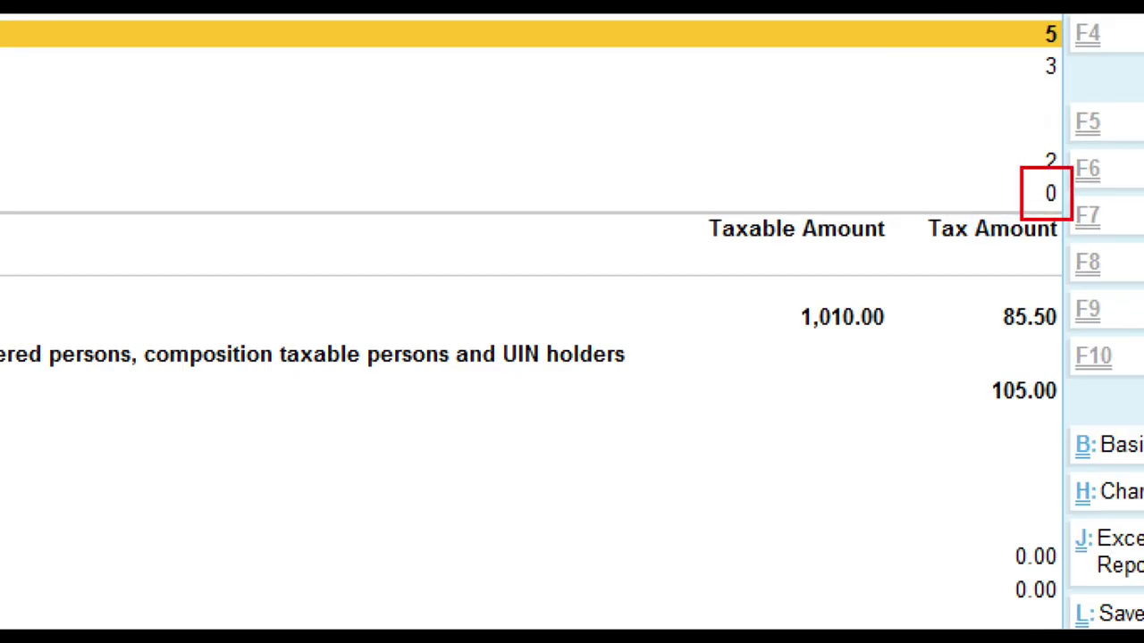
Close the GSTR-3B report and return to the Gateway of Tally without quitting the program.
{"action": "key", "text": "Escape"}
{"action": "key", "text": "Escape"}
{"action": "key", "text": "Escape"}
{"action": "key", "text": "Escape"}
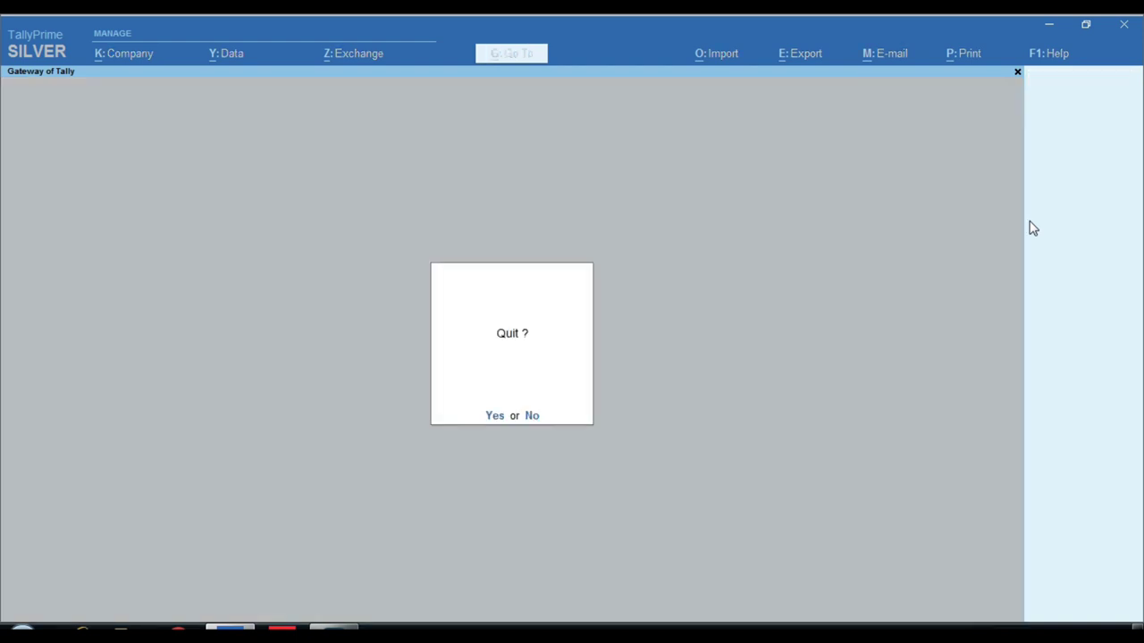
{"action": "key", "text": "Escape"}
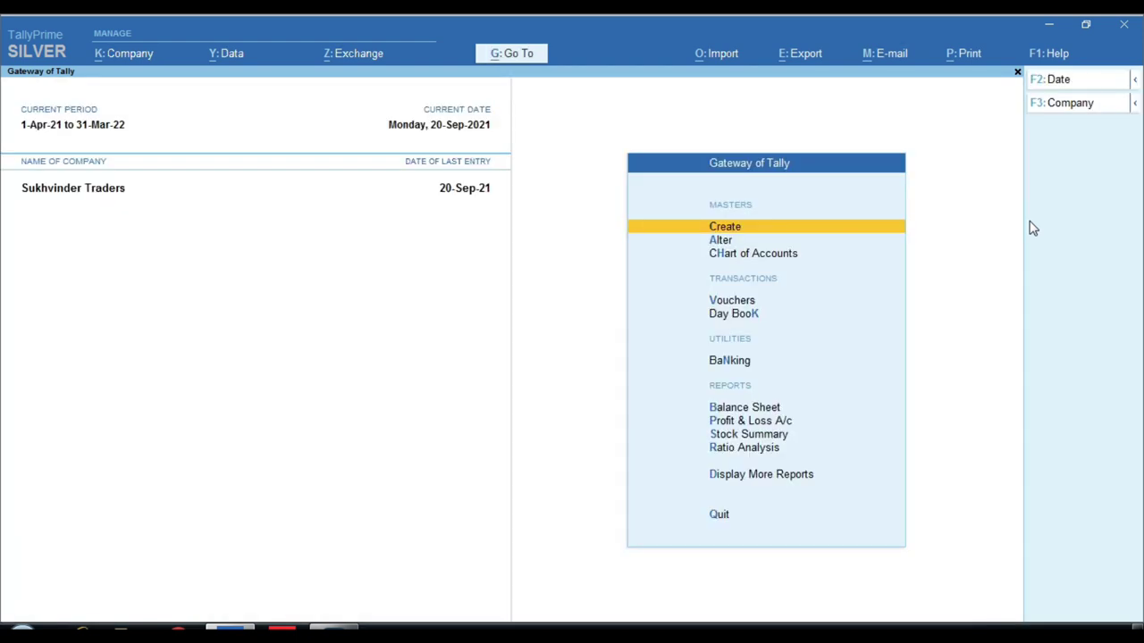